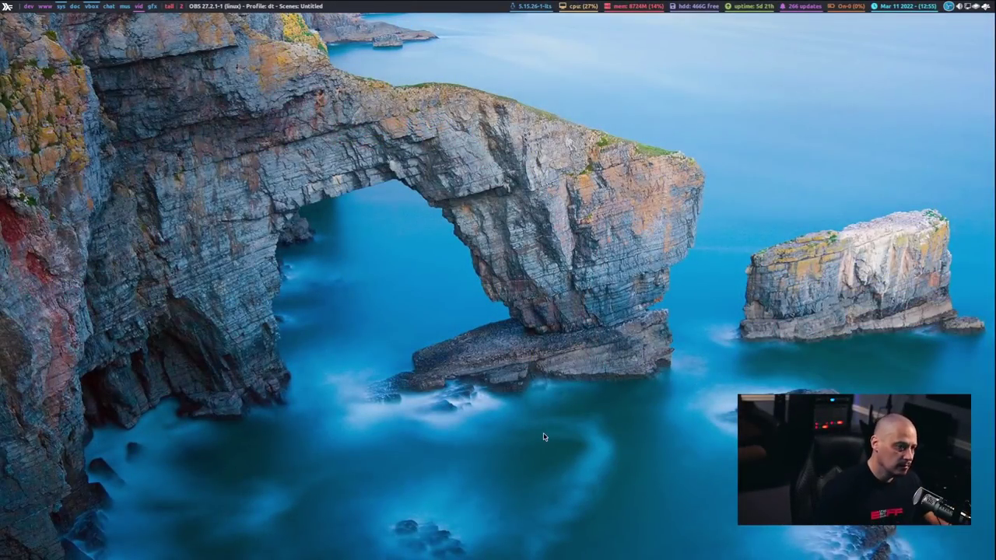
pyautogui.press('super+Return')
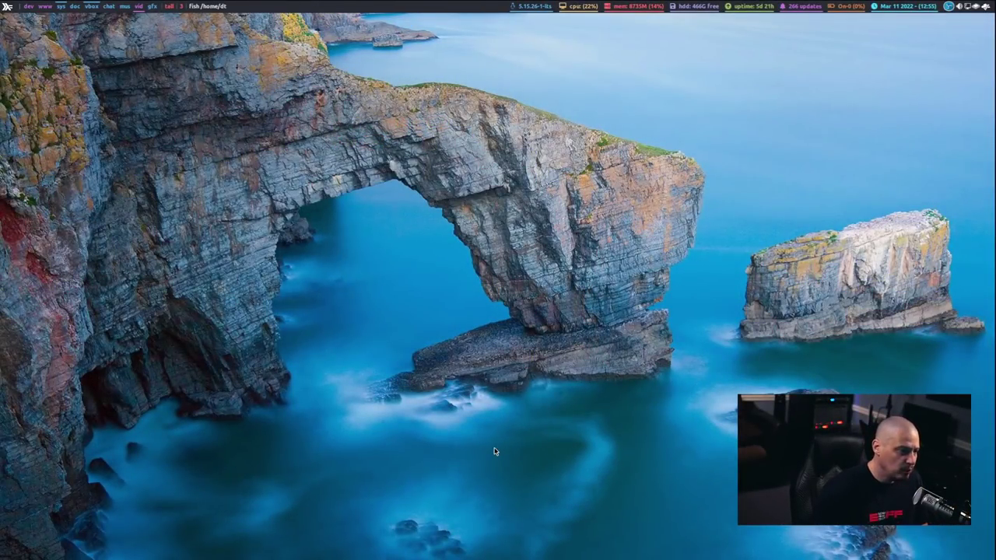
pyautogui.press('super+Return')
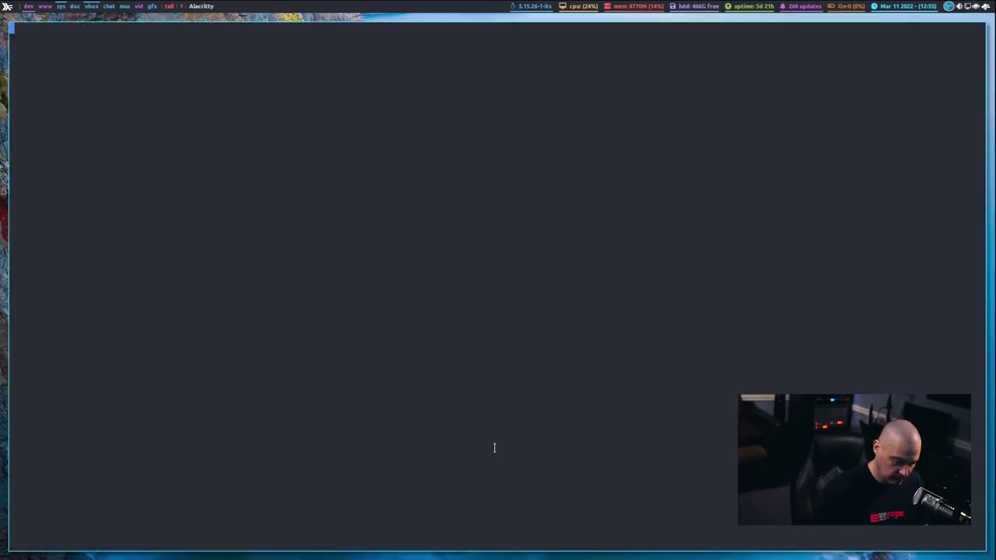
pyautogui.press('super+Return')
pyautogui.press('super+Return')
pyautogui.press('super+Return')
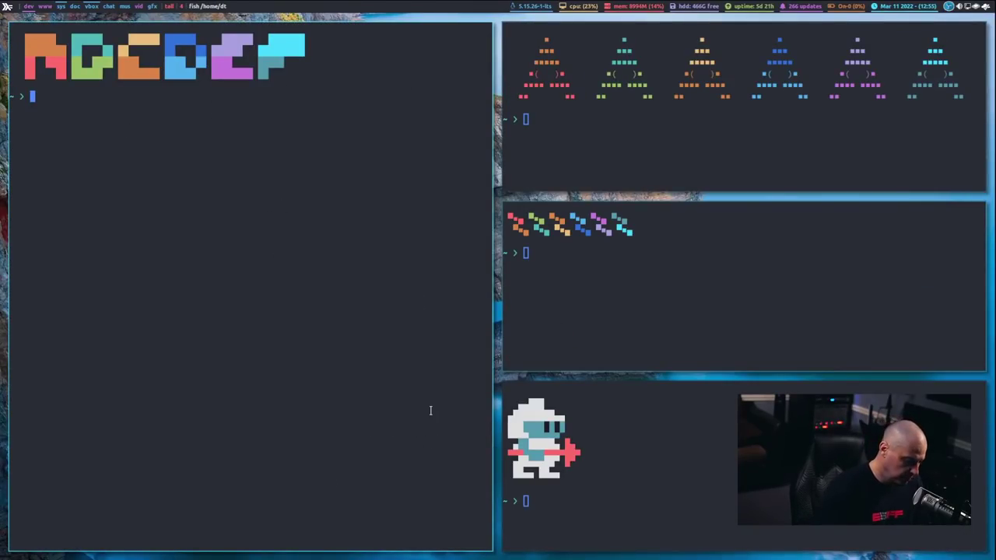
pyautogui.press('super+shift+a')
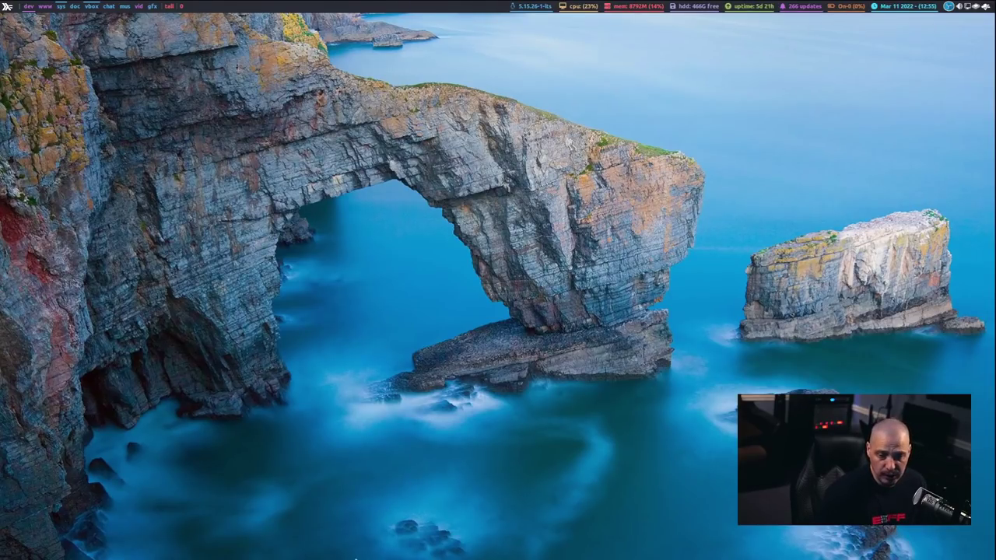
pyautogui.press('super+e')
pyautogui.press('e')
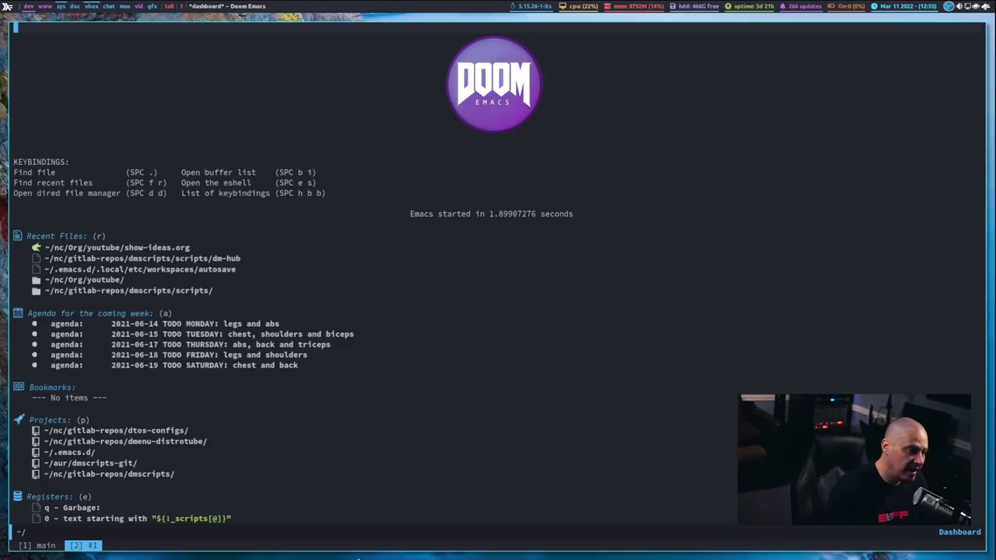
pyautogui.press('super+shift+c')
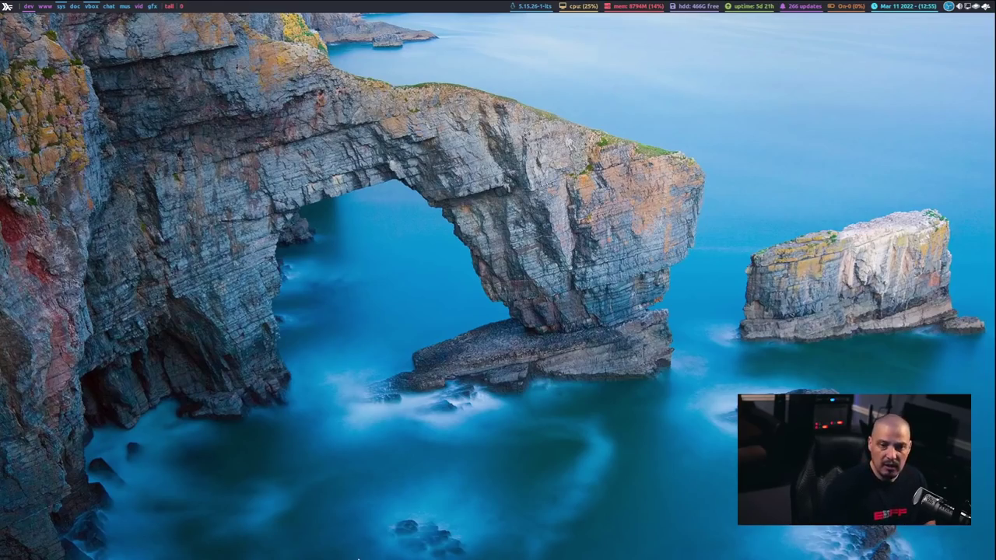
pyautogui.press('super+Return')
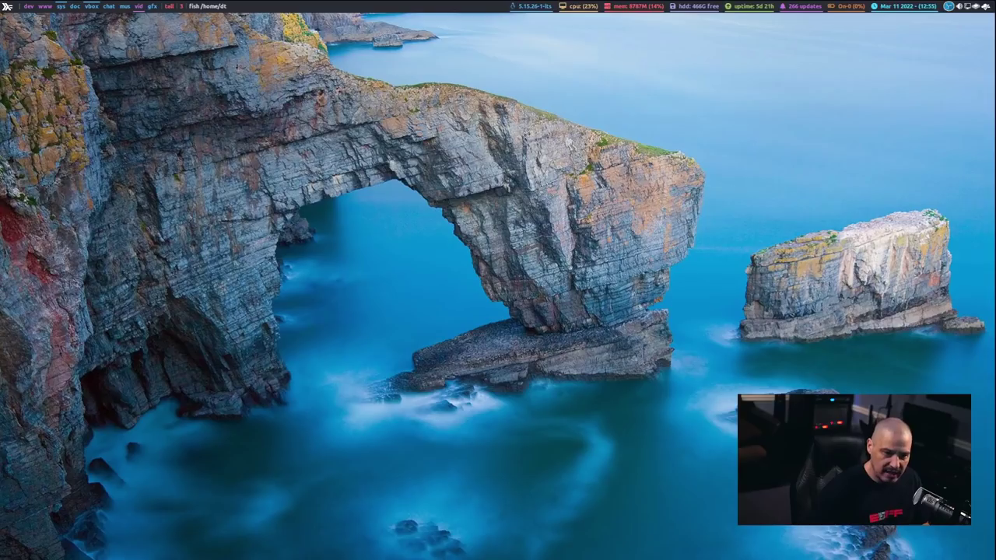
pyautogui.press('super+shift+c')
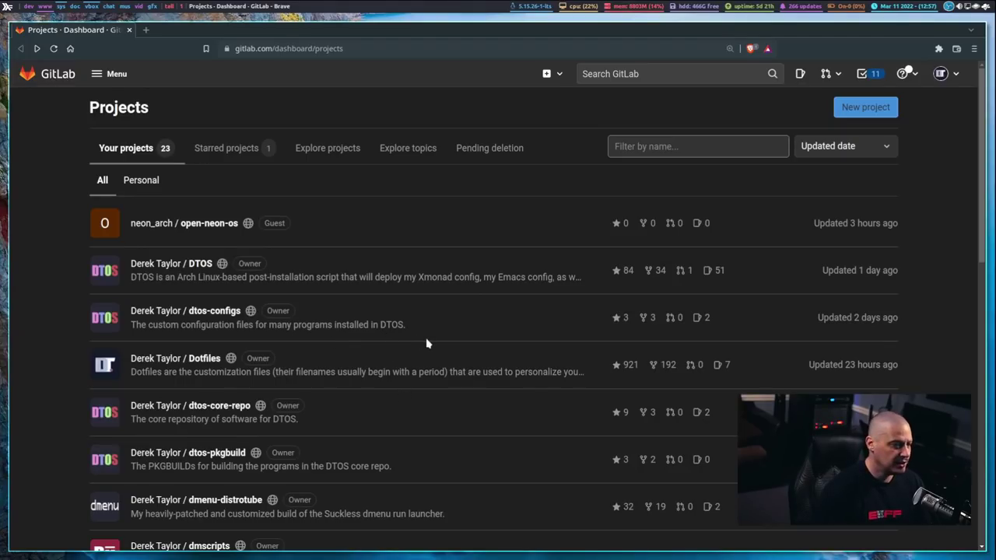
# Step: Scroll the GitLab project list and open the DTOS project link in a new Brave tab
pyautogui.scroll(-1, 495, 354)
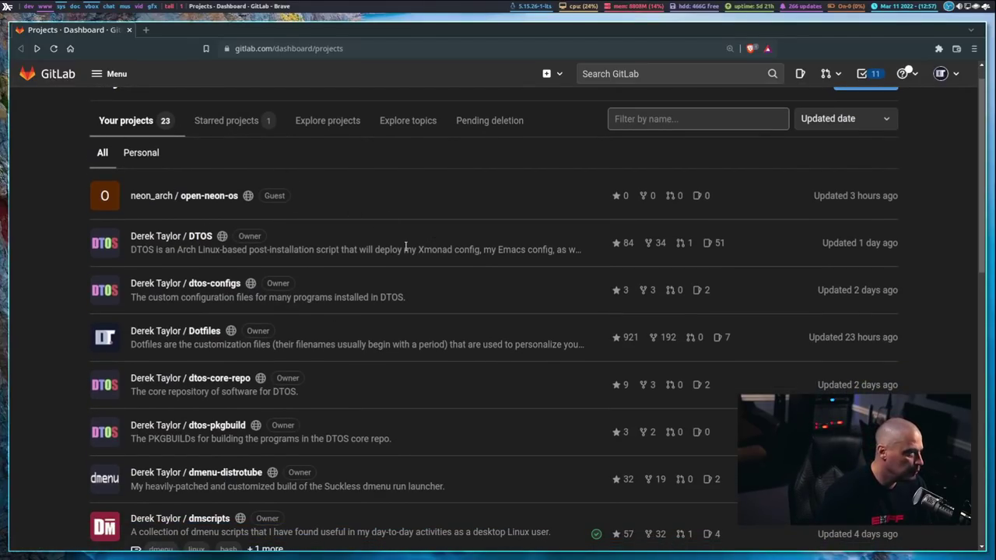
pyautogui.scroll(-2, 406, 246)
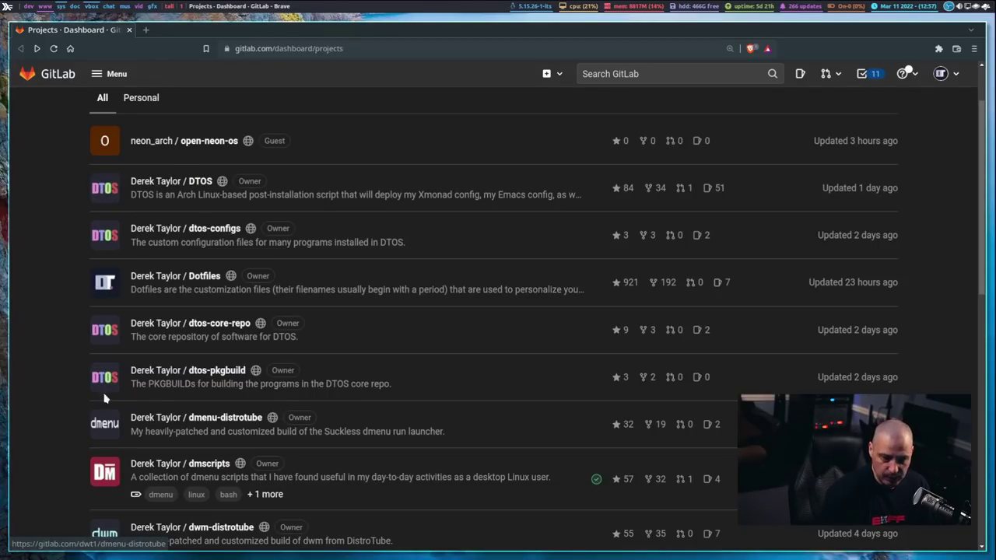
pyautogui.rightClick(199, 181)
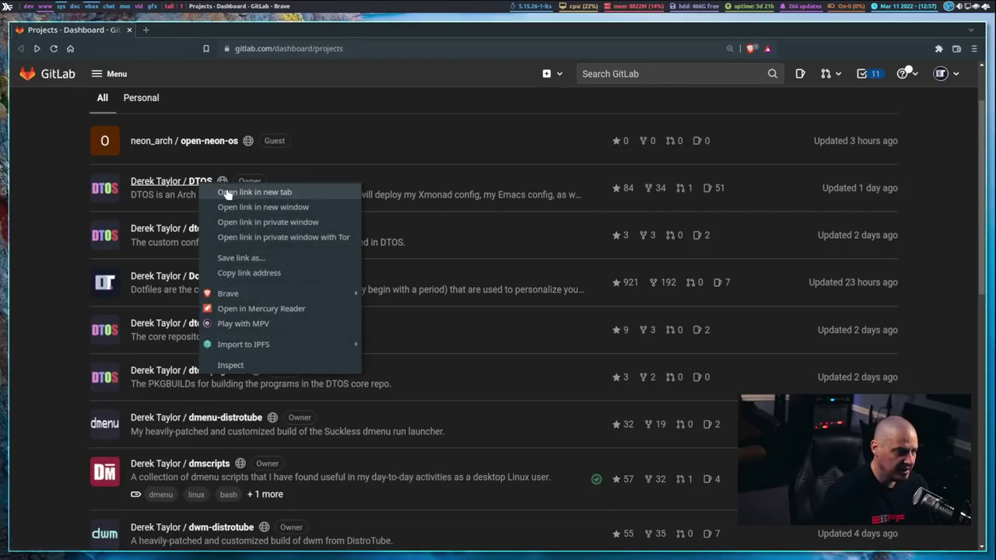
pyautogui.click(257, 193)
# Step: Switch to the DTOS tab and read through the rendered README.org install-script walkthrough
pyautogui.click(194, 30)
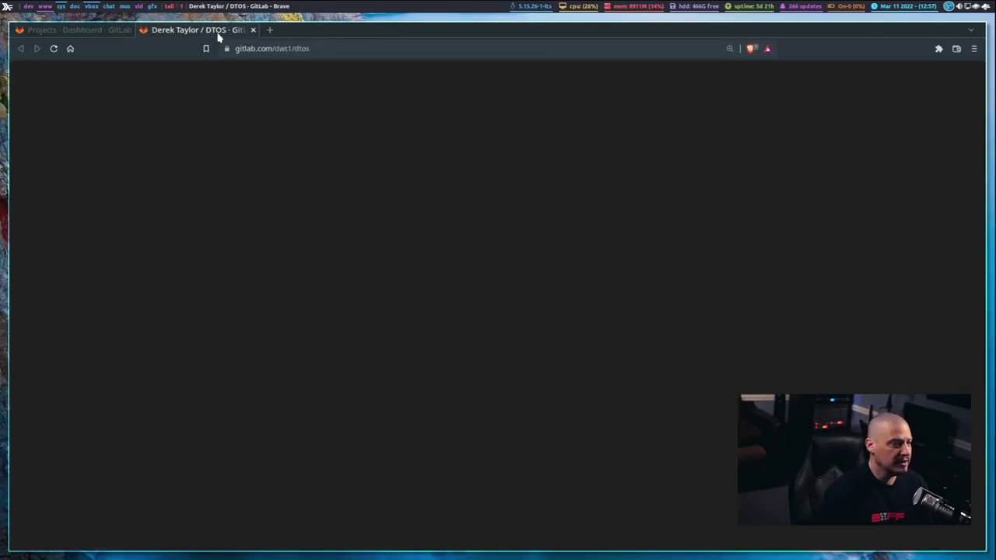
pyautogui.scroll(-3, 473, 257)
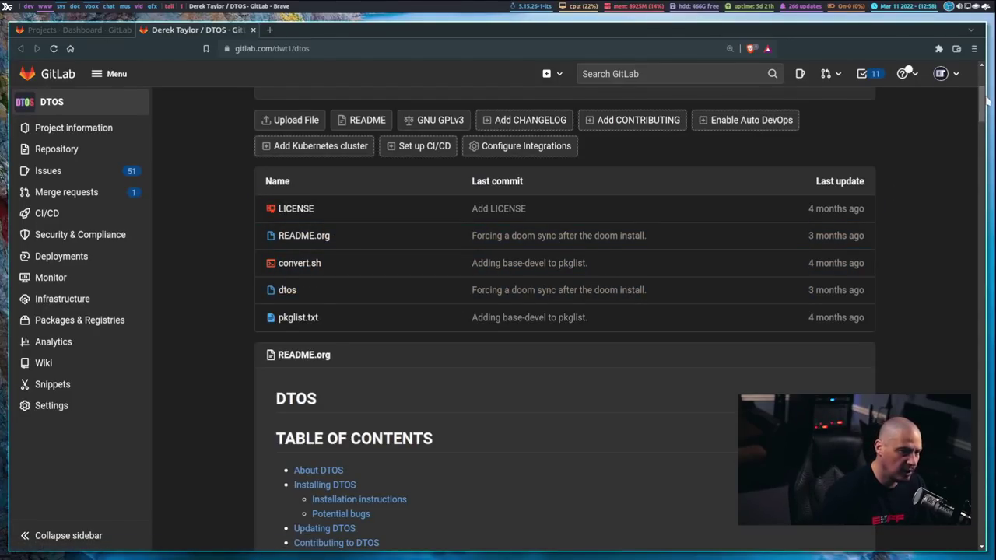
pyautogui.moveTo(986, 101); pyautogui.dragTo(969, 253)
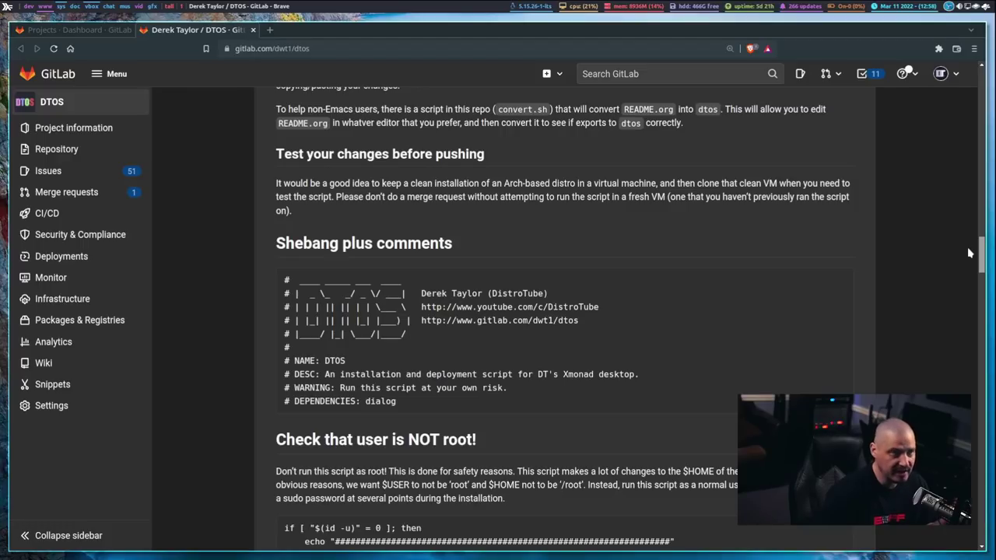
pyautogui.moveTo(969, 253); pyautogui.dragTo(965, 302)
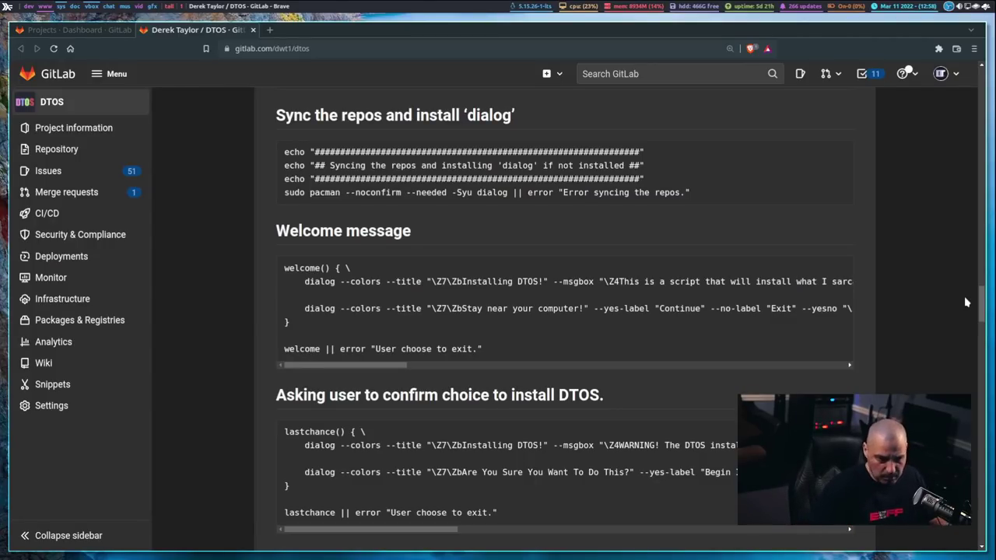
pyautogui.scroll(-1, 983, 308)
pyautogui.moveTo(983, 307); pyautogui.dragTo(982, 390)
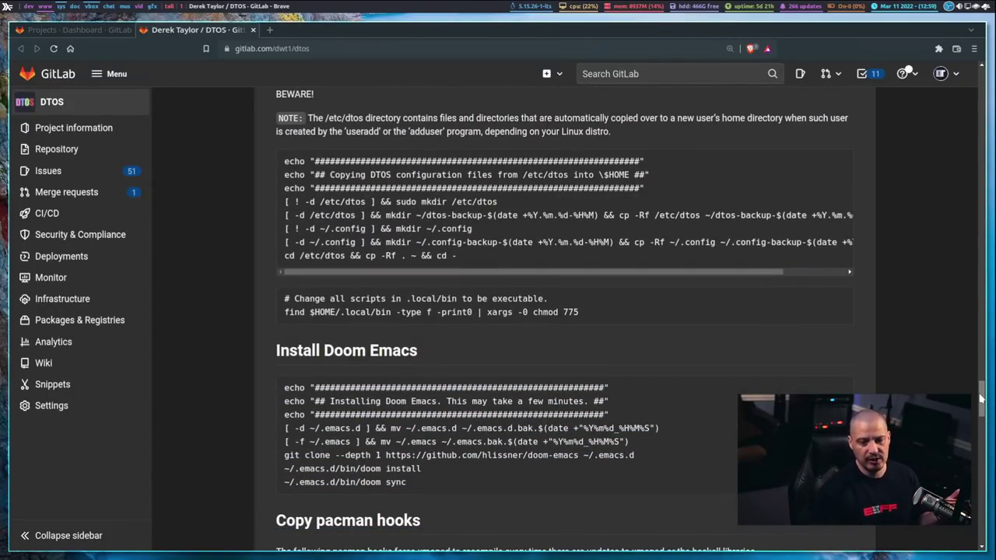
pyautogui.moveTo(981, 398); pyautogui.dragTo(978, 507)
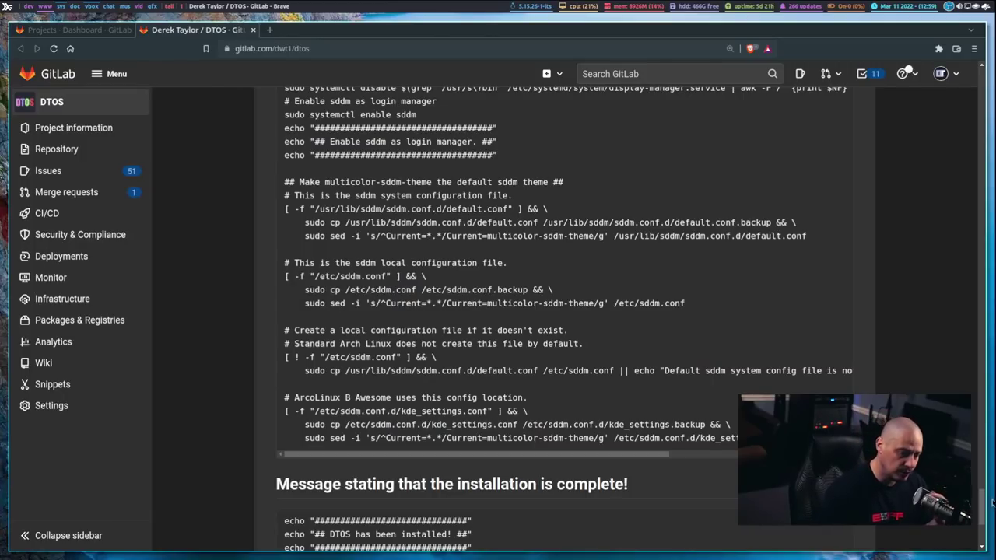
pyautogui.moveTo(982, 502); pyautogui.dragTo(943, 78)
pyautogui.scroll(-1, 685, 246)
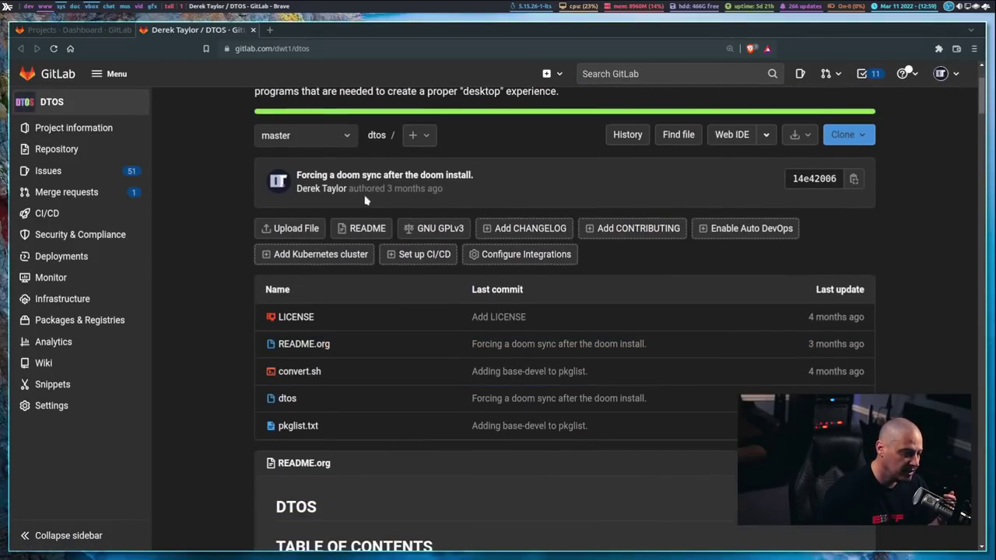
# Step: Open pkglist.txt and scroll through the DTOS package list
pyautogui.click(307, 430)
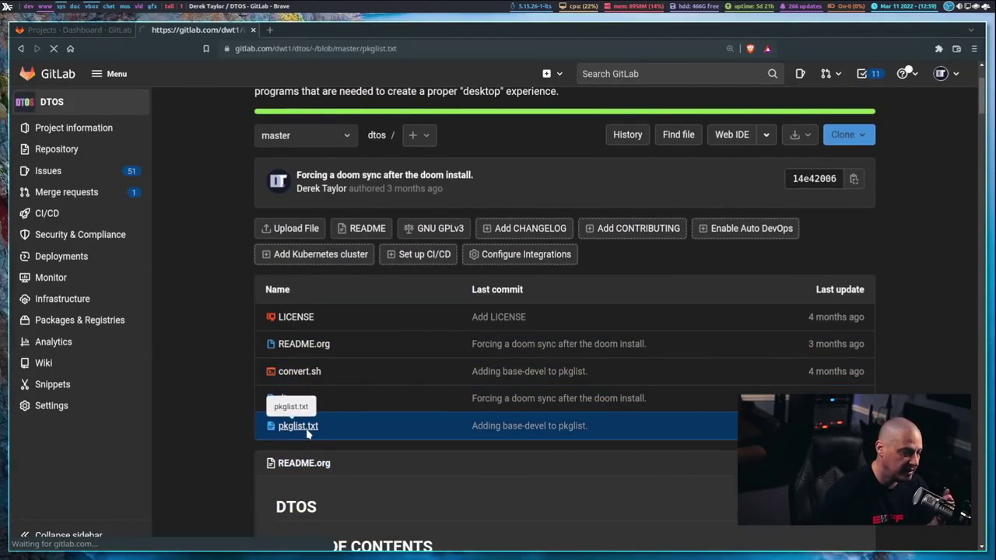
pyautogui.scroll(-2, 467, 358)
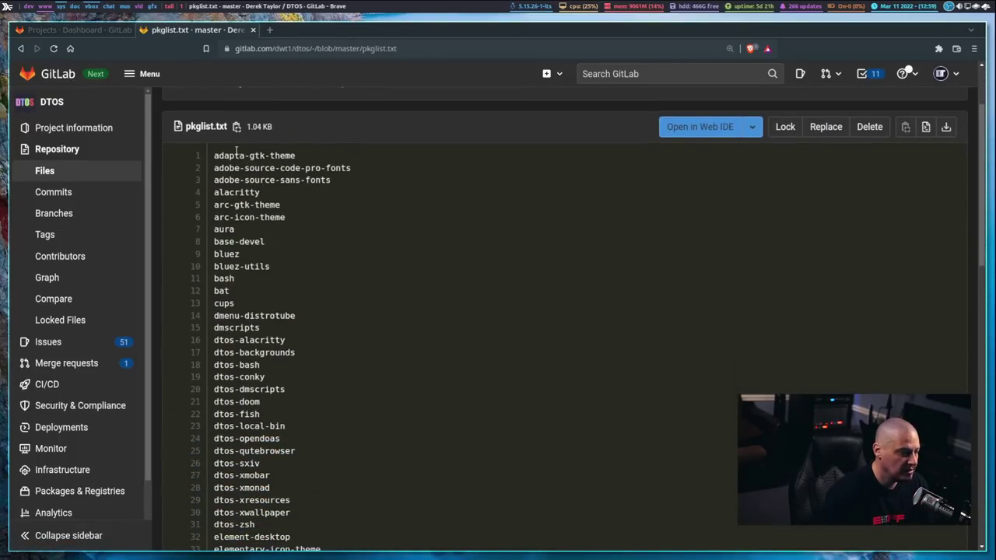
pyautogui.moveTo(984, 161); pyautogui.dragTo(982, 91)
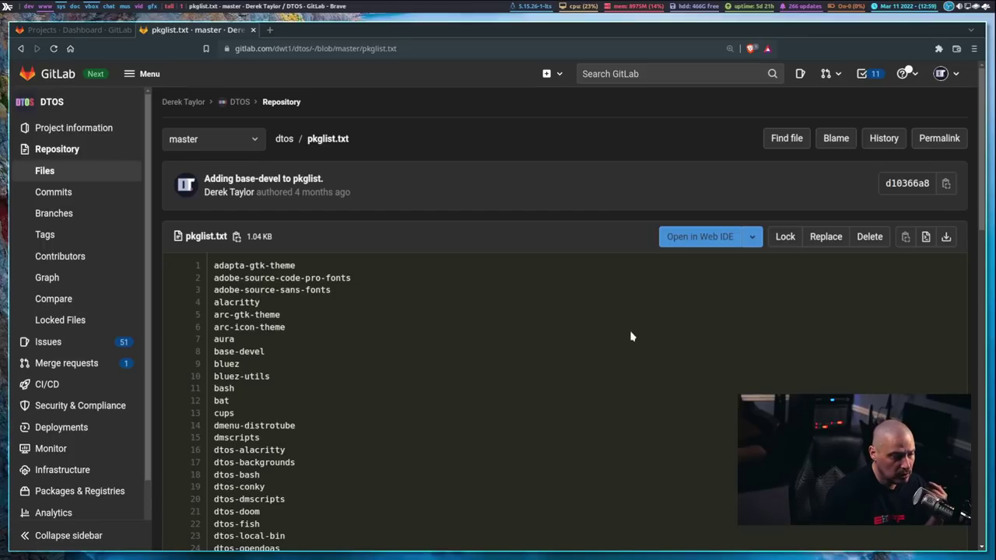
pyautogui.scroll(-2, 637, 338)
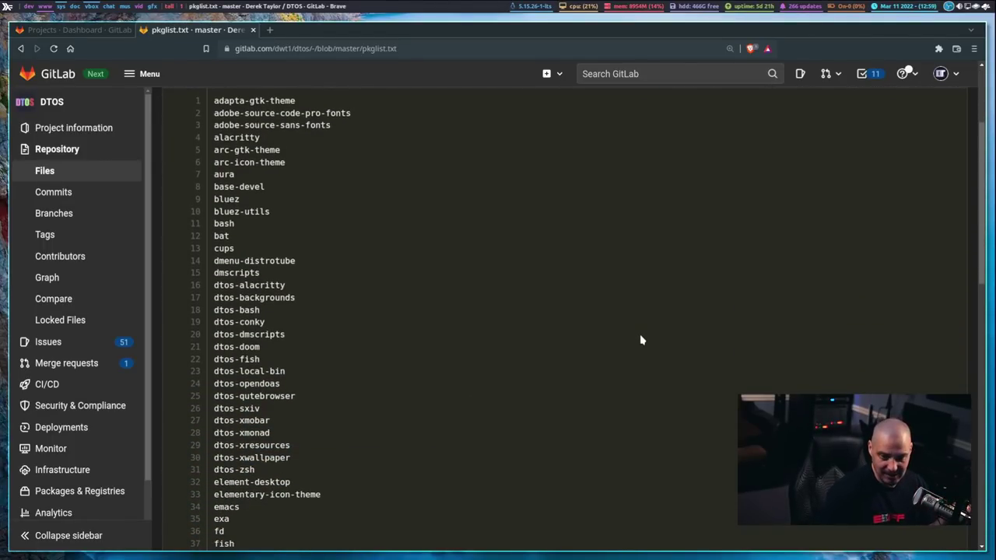
pyautogui.scroll(-1, 642, 340)
pyautogui.scroll(-2, 641, 338)
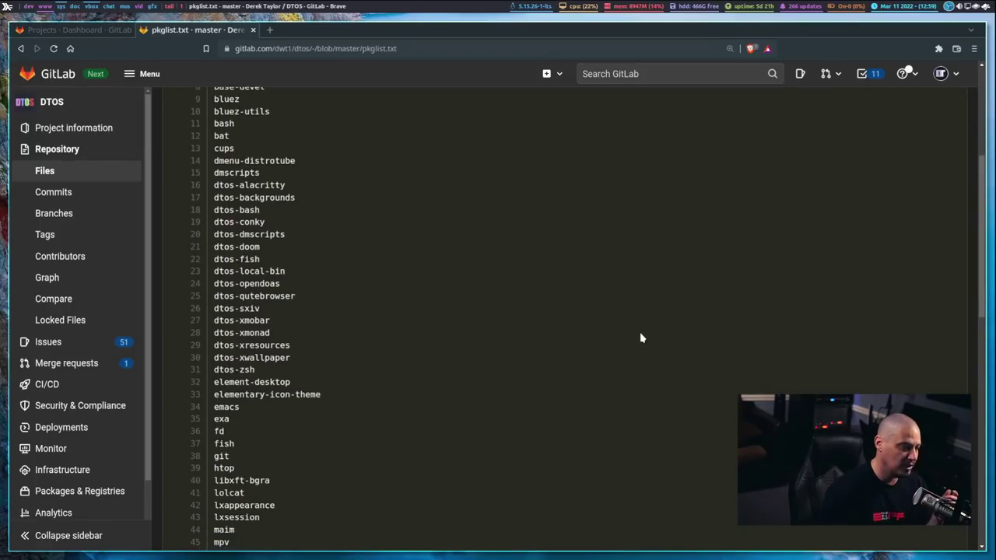
pyautogui.scroll(-1, 620, 360)
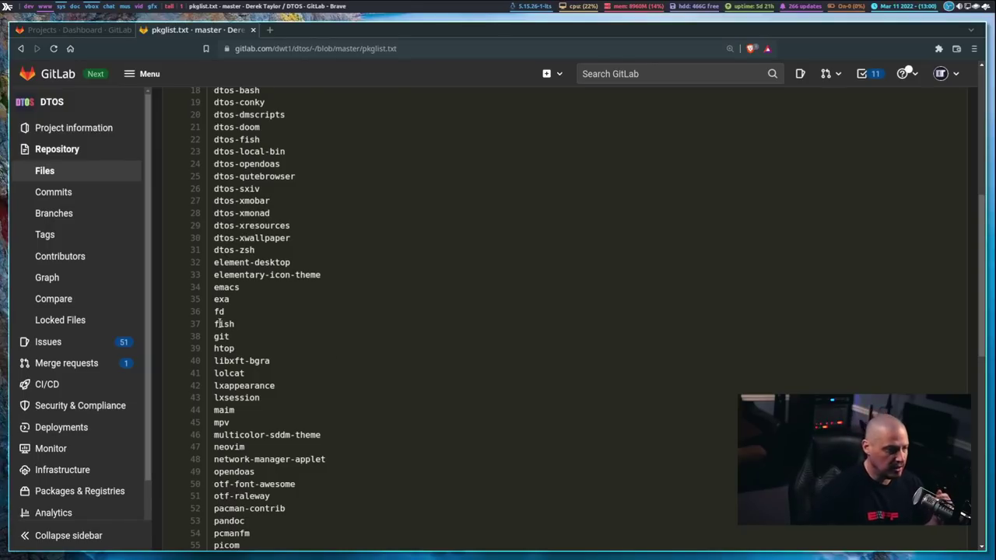
# Step: Highlight 'fish' on line 37, view the rest of the list, and return to the DTOS overview
pyautogui.moveTo(220, 324); pyautogui.dragTo(234, 324)
pyautogui.click(321, 339)
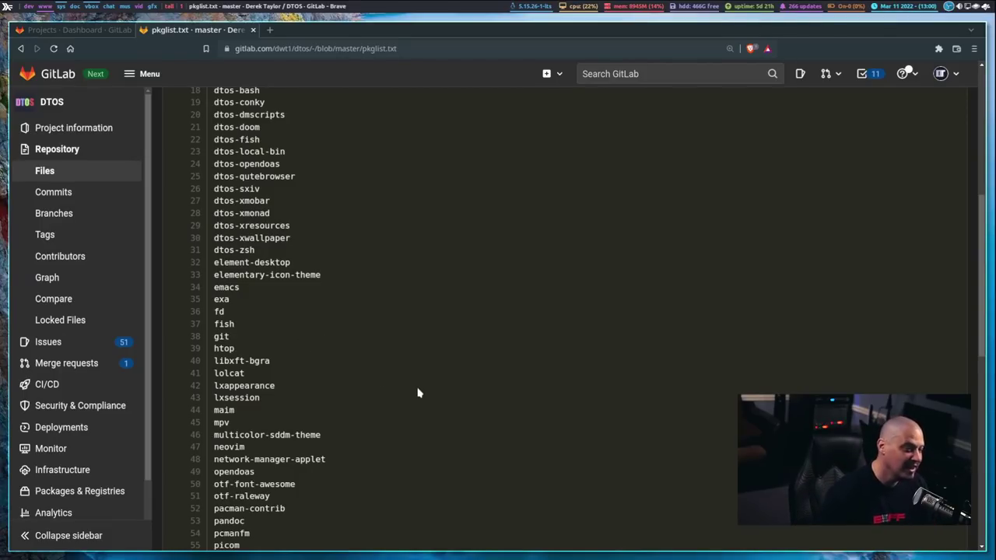
pyautogui.scroll(-5, 418, 393)
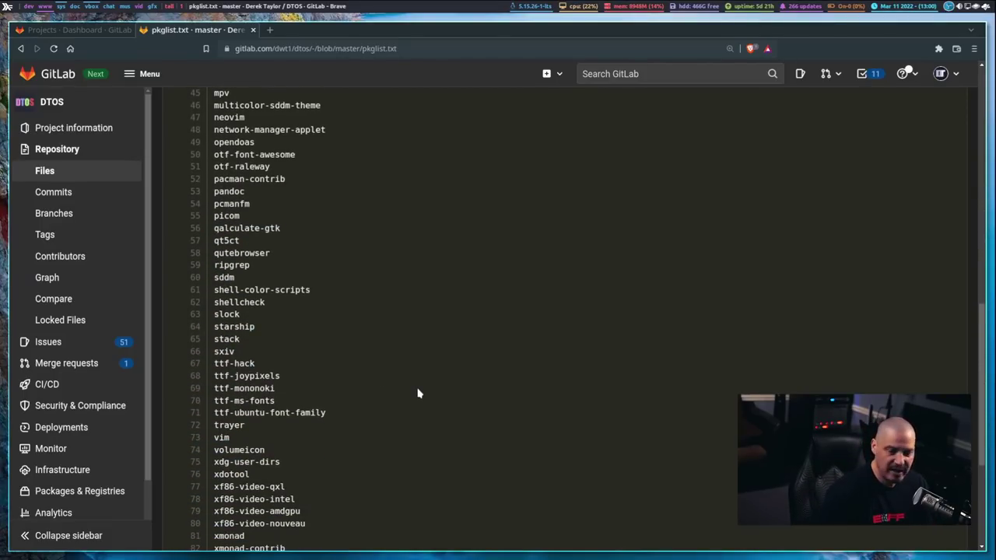
pyautogui.click(21, 49)
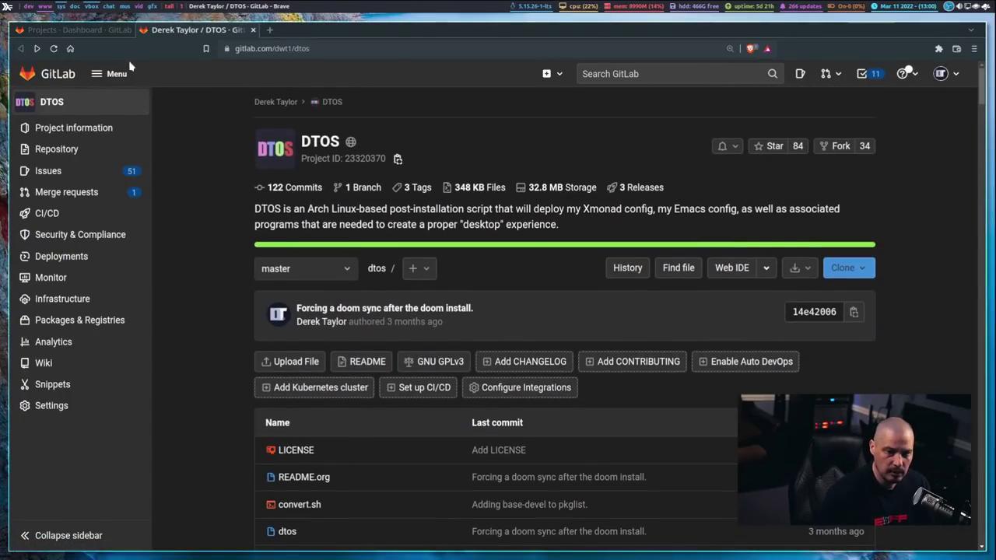
# Step: From the Projects dashboard, browse dtos-configs down to its etc/dtos/.config folder
pyautogui.click(97, 30)
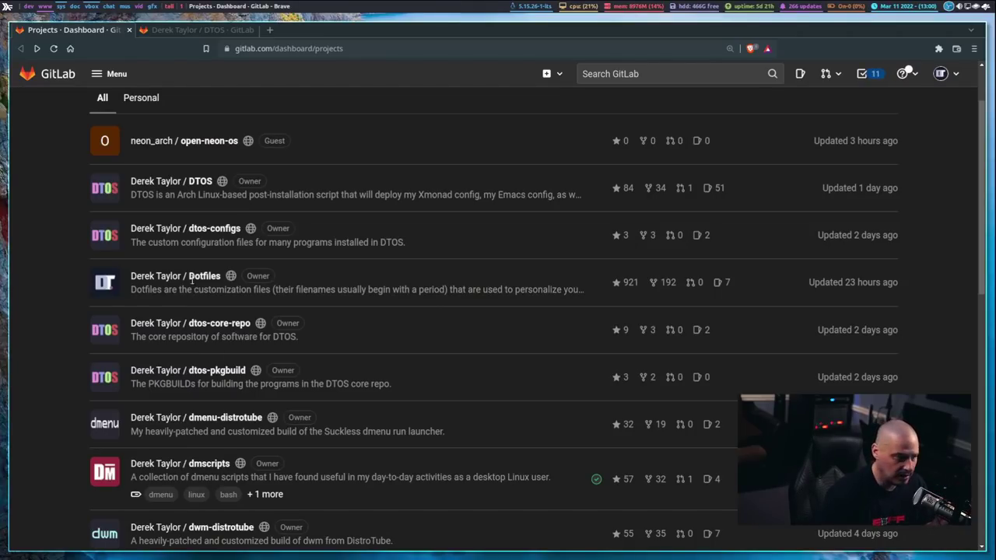
pyautogui.click(209, 229)
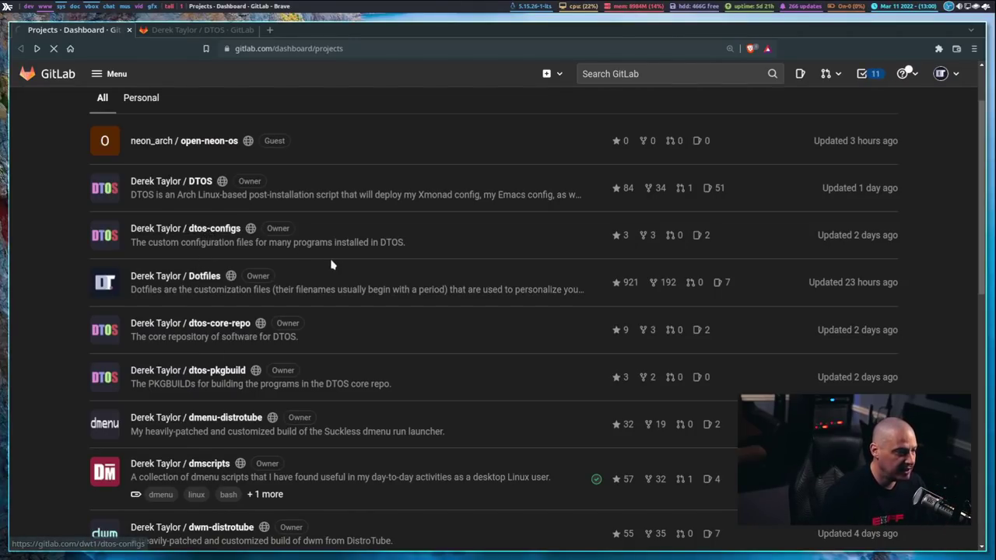
pyautogui.scroll(-2, 292, 295)
pyautogui.click(293, 296)
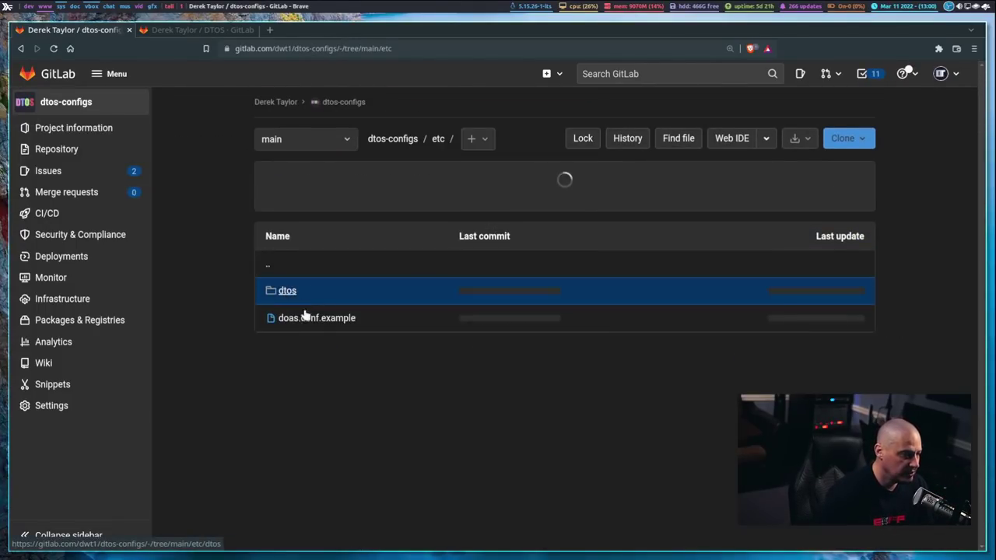
pyautogui.click(287, 299)
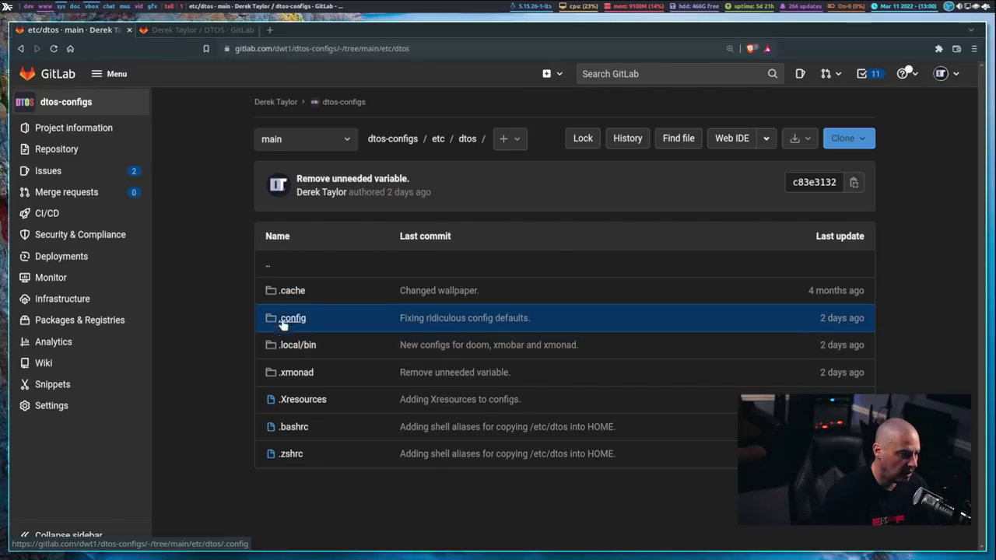
pyautogui.click(291, 320)
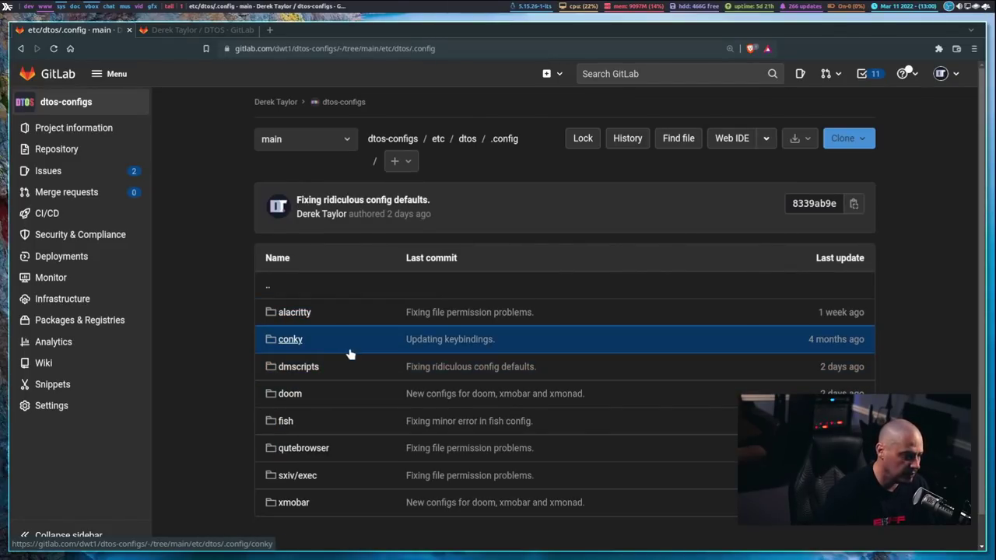
# Step: Go back four pages to the GitLab Projects dashboard
pyautogui.click(20, 48)
pyautogui.click(21, 48)
pyautogui.click(20, 48)
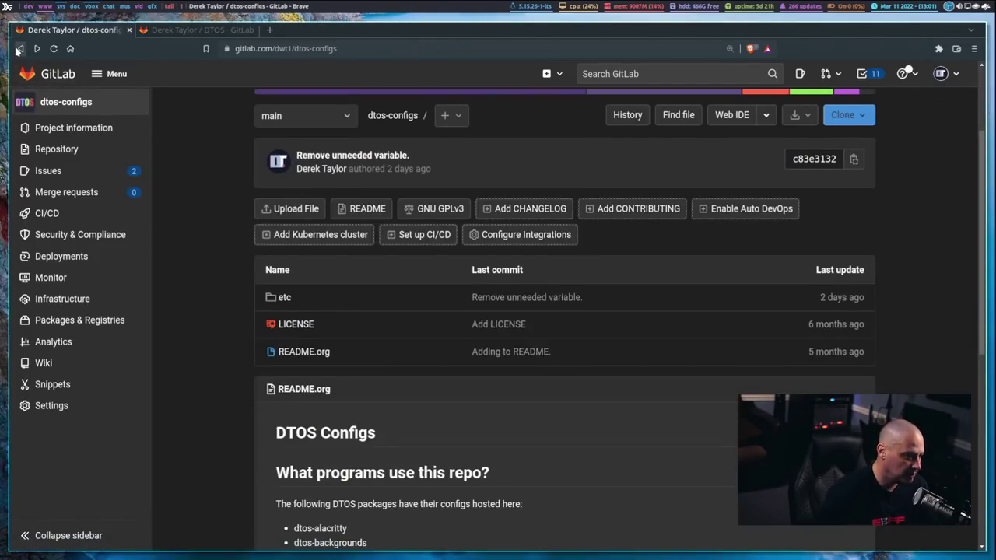
pyautogui.click(20, 48)
# Step: Open the dtos-bash PKGBUILD inside dtos-pkgbuild's x86_64 folder
pyautogui.scroll(-1, 320, 267)
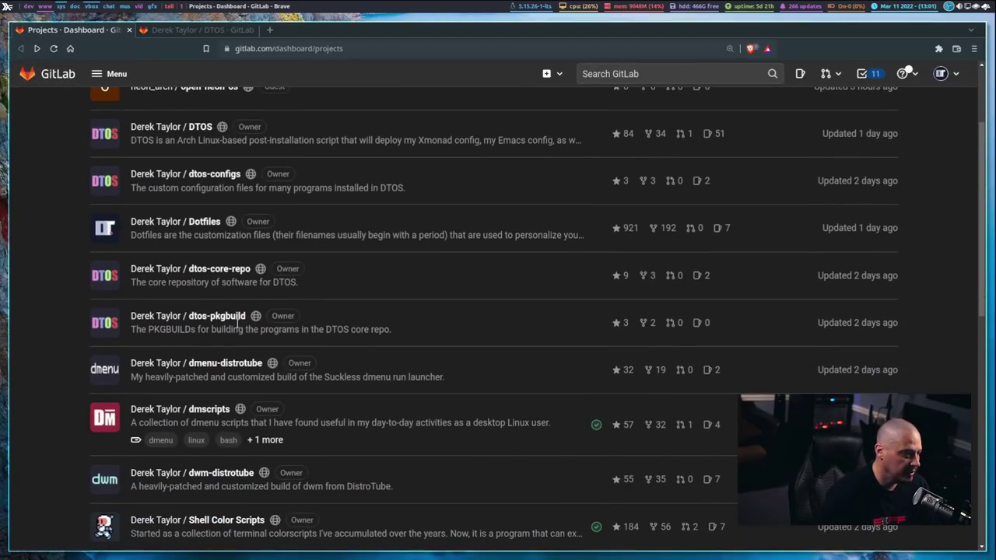
pyautogui.click(233, 319)
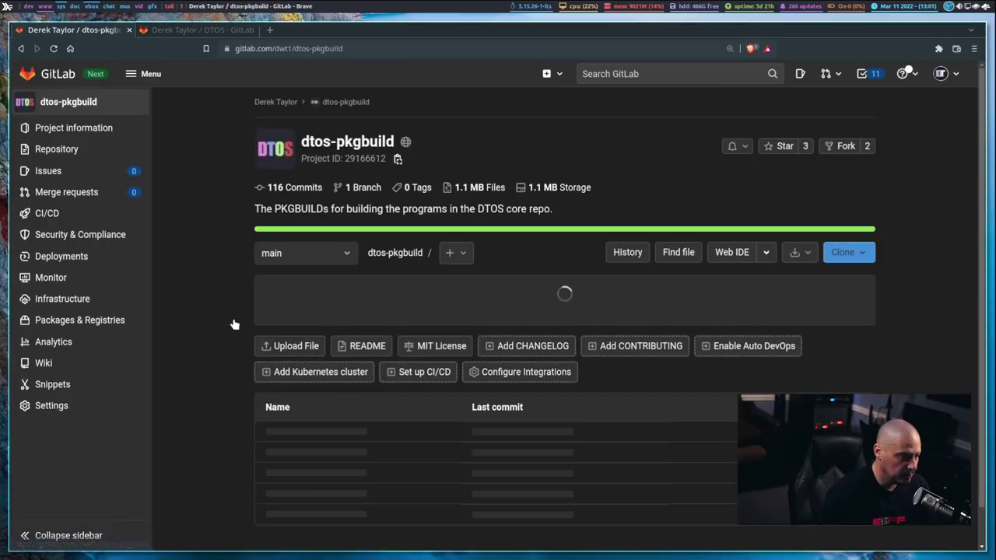
pyautogui.scroll(-2, 382, 388)
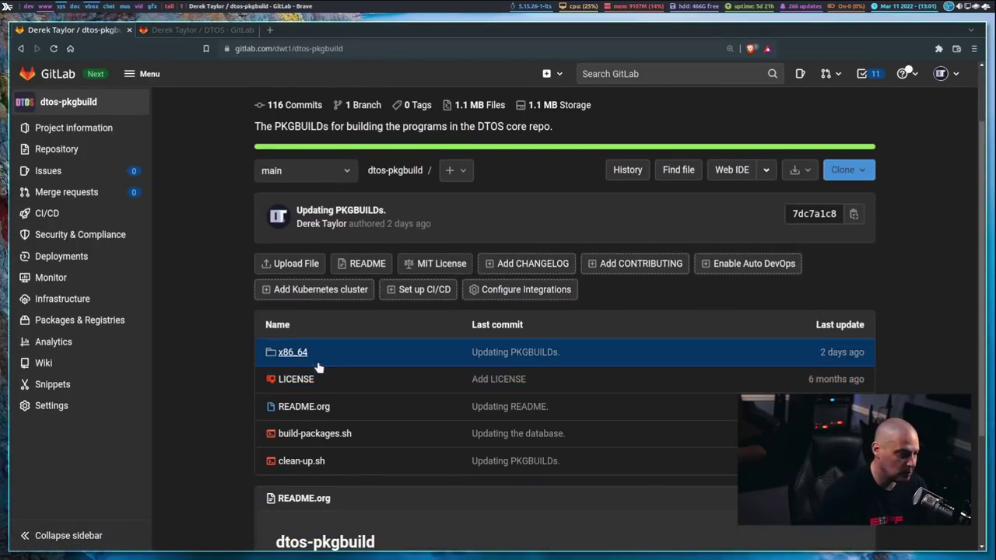
pyautogui.click(304, 354)
pyautogui.scroll(-1, 417, 345)
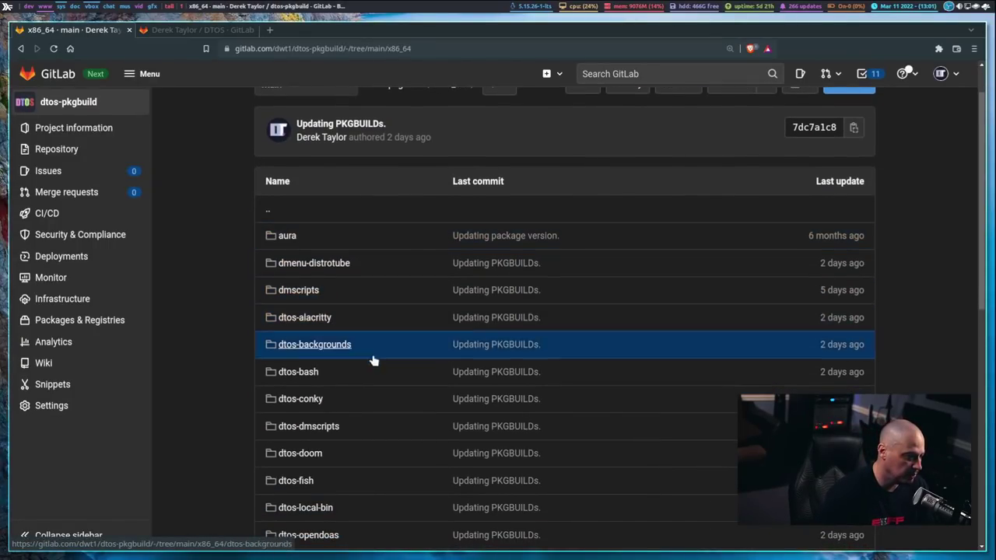
pyautogui.click(308, 373)
pyautogui.click(300, 319)
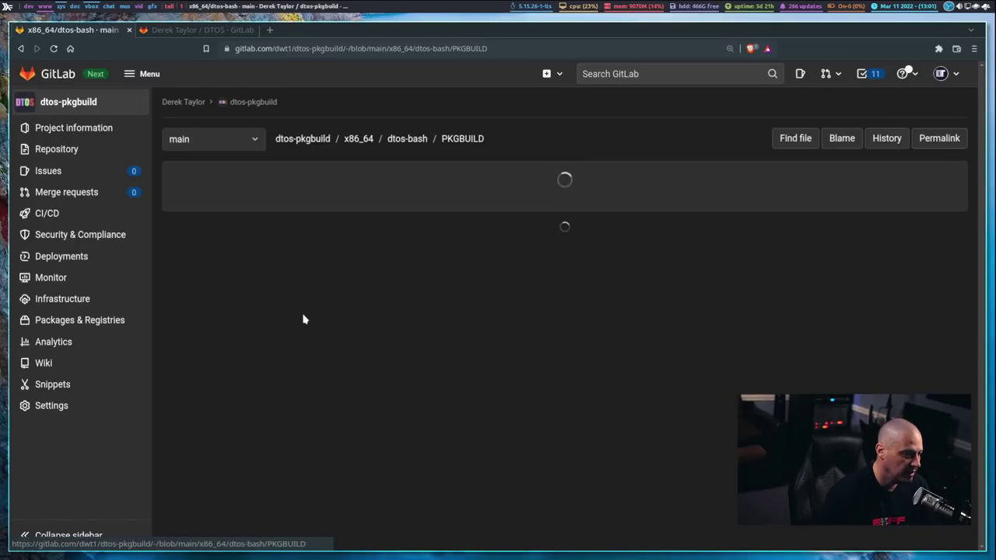
# Step: Read through the PKGBUILD, then go back three levels to the dtos-pkgbuild root
pyautogui.scroll(-1, 529, 316)
pyautogui.scroll(-3, 534, 316)
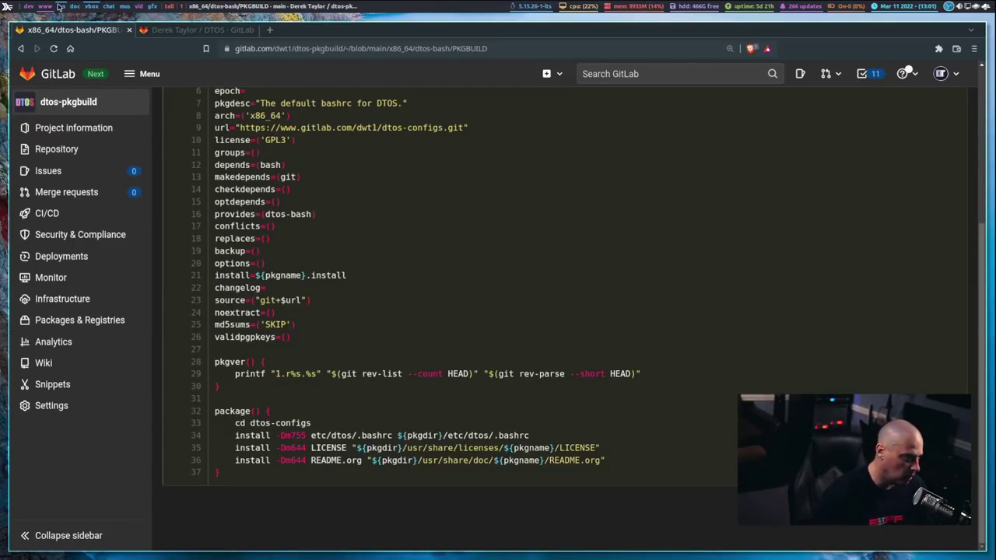
pyautogui.click(20, 49)
pyautogui.click(20, 49)
pyautogui.click(20, 49)
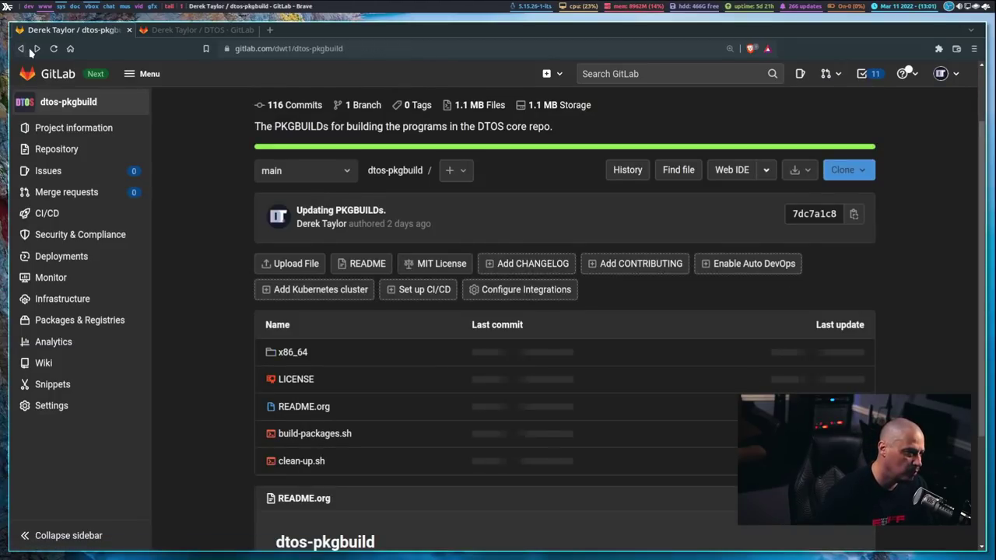
# Step: Return to the dashboard and open dtos-core-repo's x86_64 package folder
pyautogui.click(19, 49)
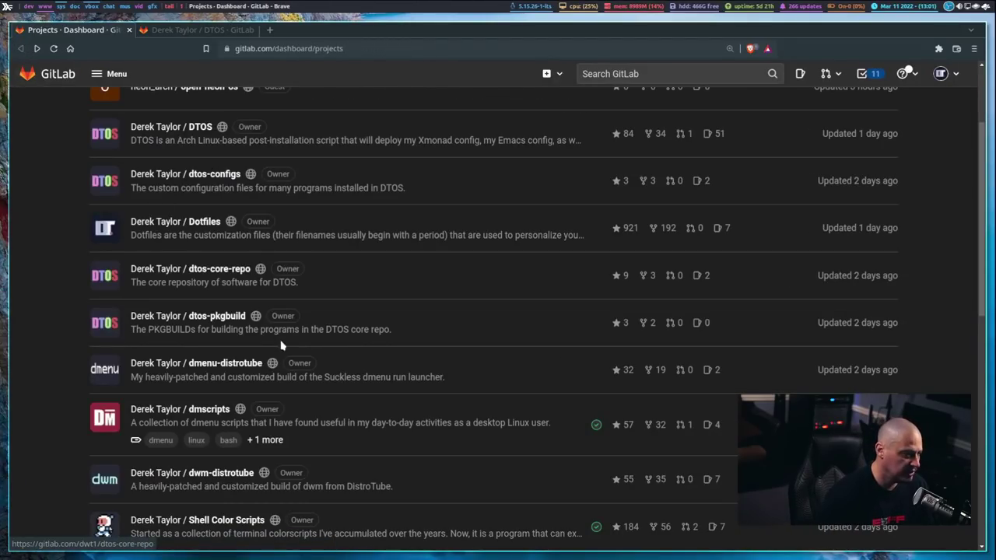
pyautogui.click(237, 269)
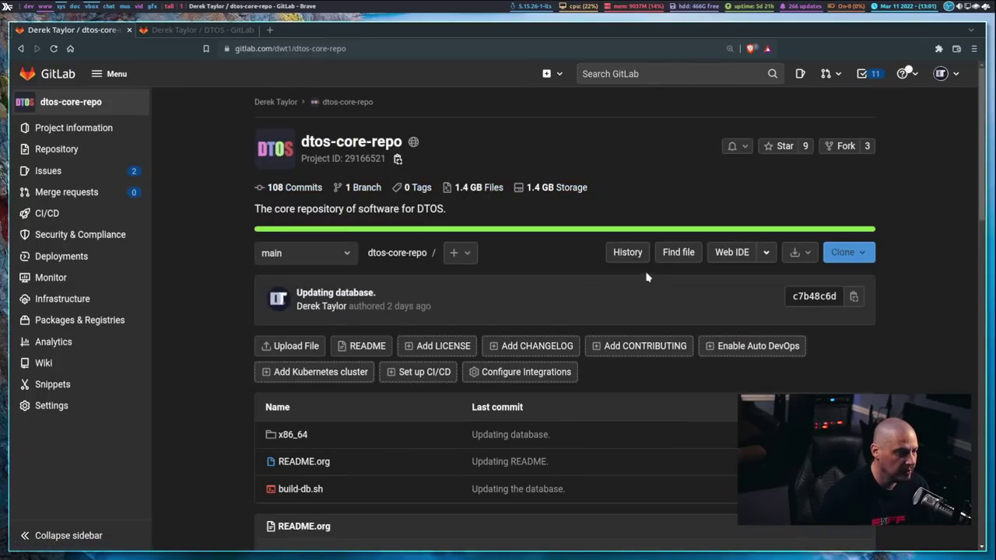
pyautogui.scroll(-1, 684, 260)
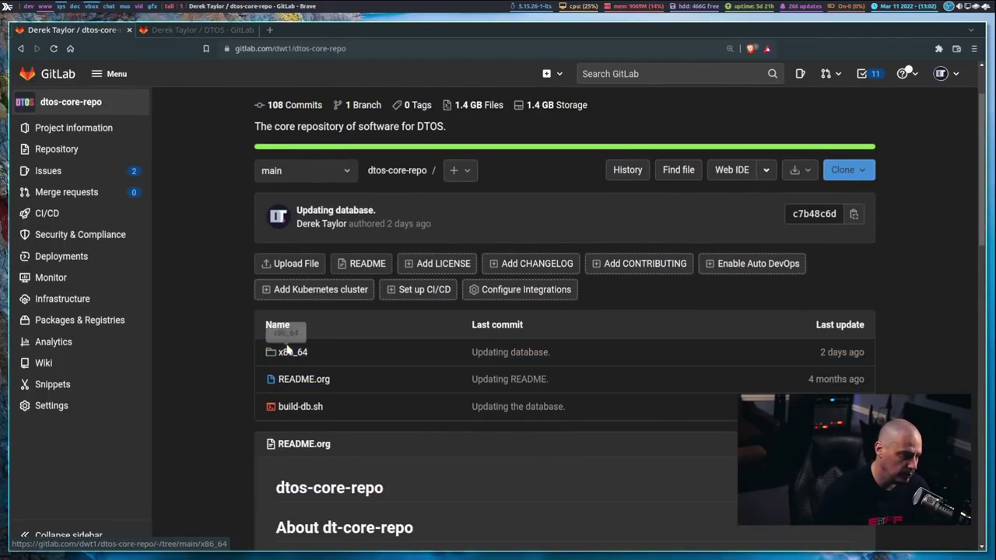
pyautogui.click(289, 352)
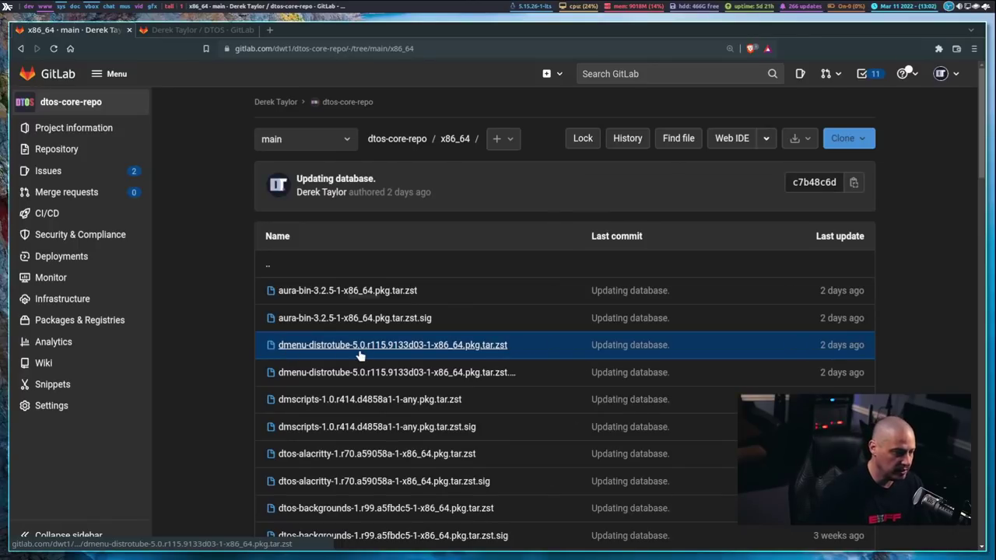
# Step: Scroll the built package and database files, then go back twice to the Projects dashboard
pyautogui.scroll(-2, 537, 318)
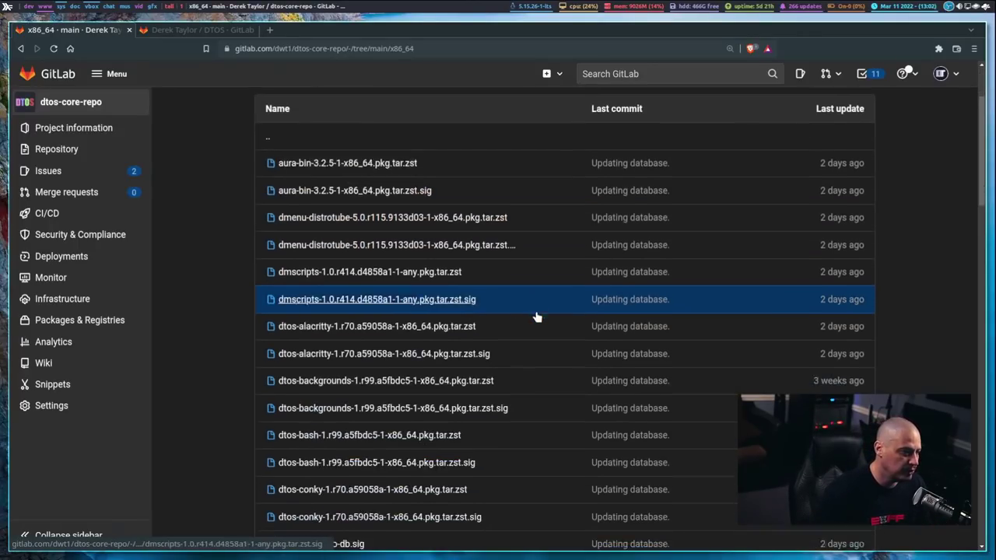
pyautogui.scroll(-2, 537, 317)
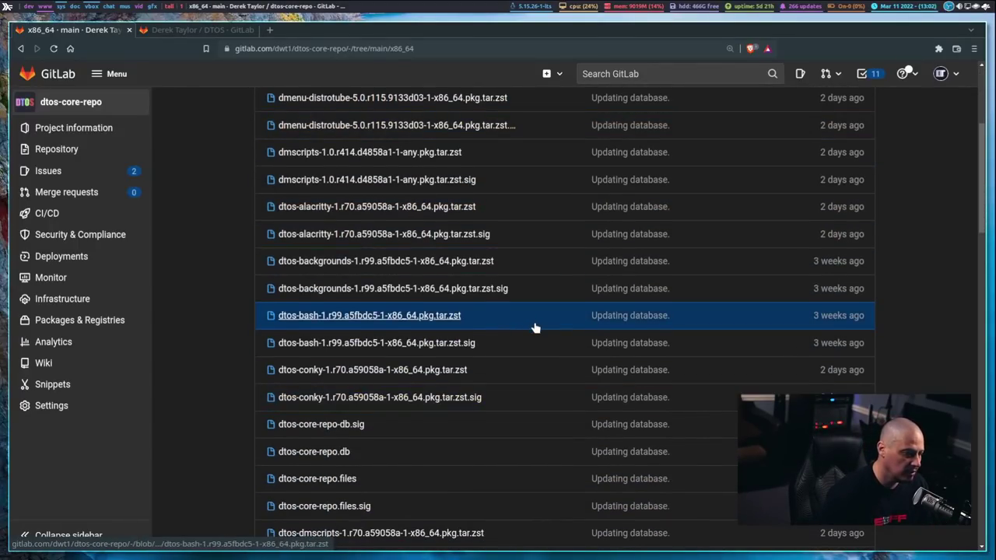
pyautogui.scroll(-2, 536, 327)
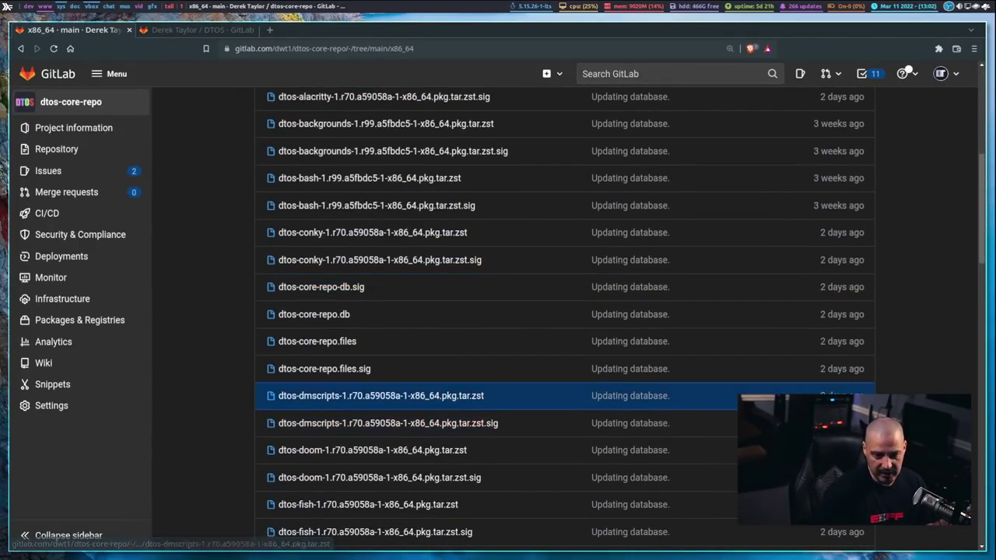
pyautogui.scroll(-1, 934, 351)
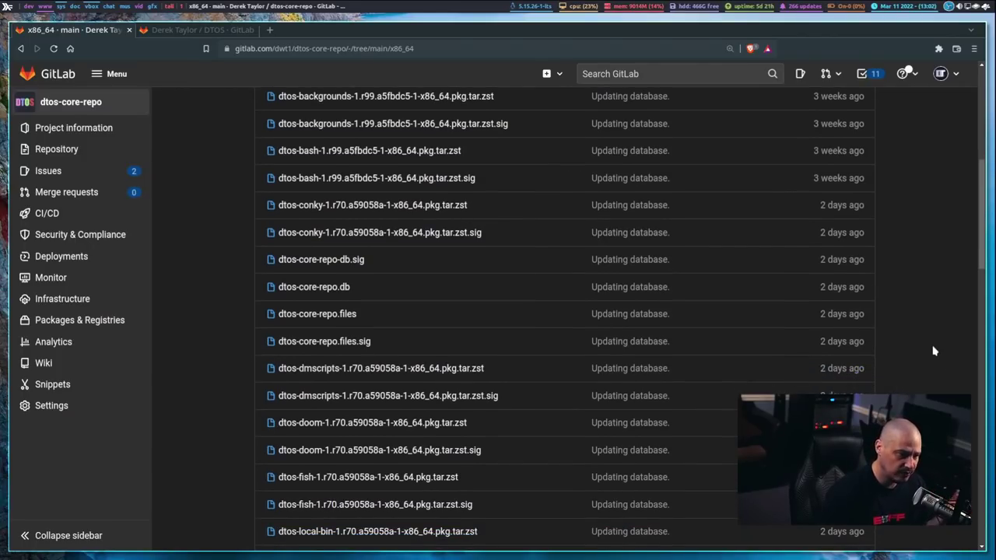
pyautogui.scroll(1, 317, 200)
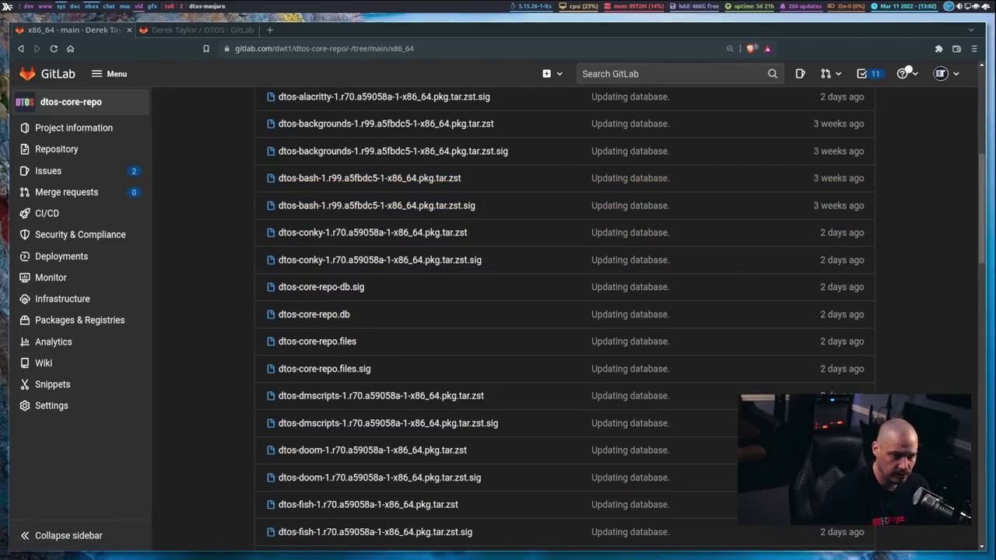
pyautogui.click(23, 47)
pyautogui.click(24, 47)
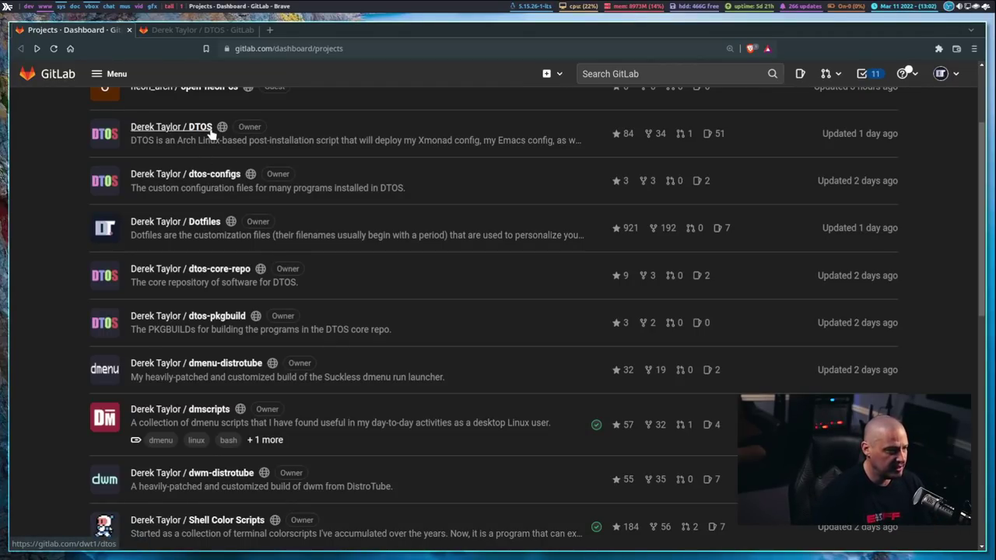
# Step: Glance over the DTOS project page, then close Brave with Super+Shift+C
pyautogui.click(204, 29)
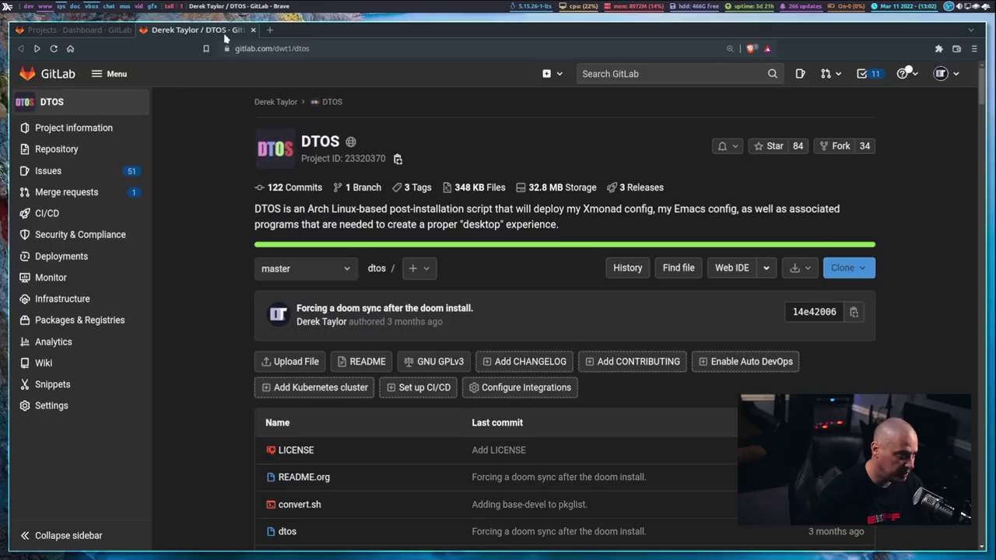
pyautogui.scroll(-3, 600, 247)
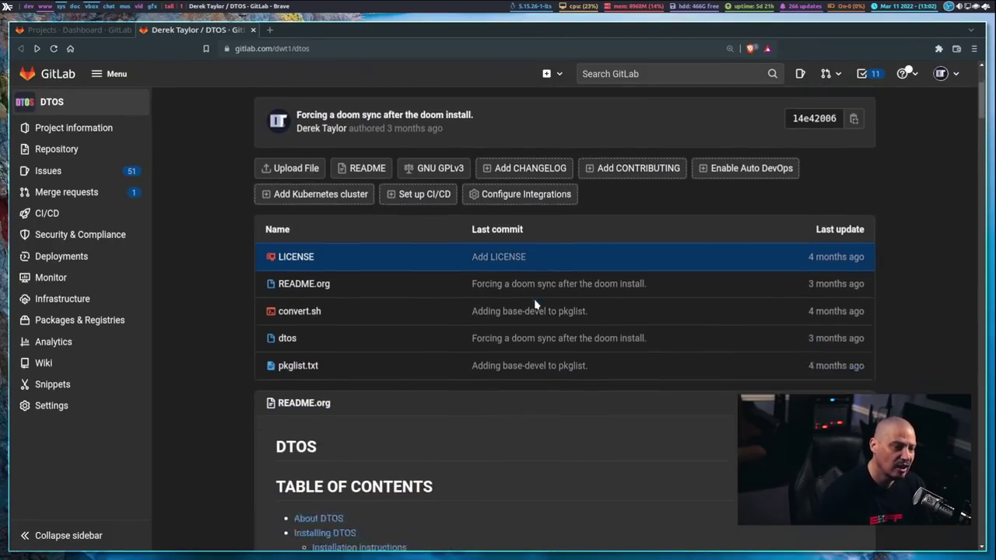
pyautogui.scroll(4, 543, 303)
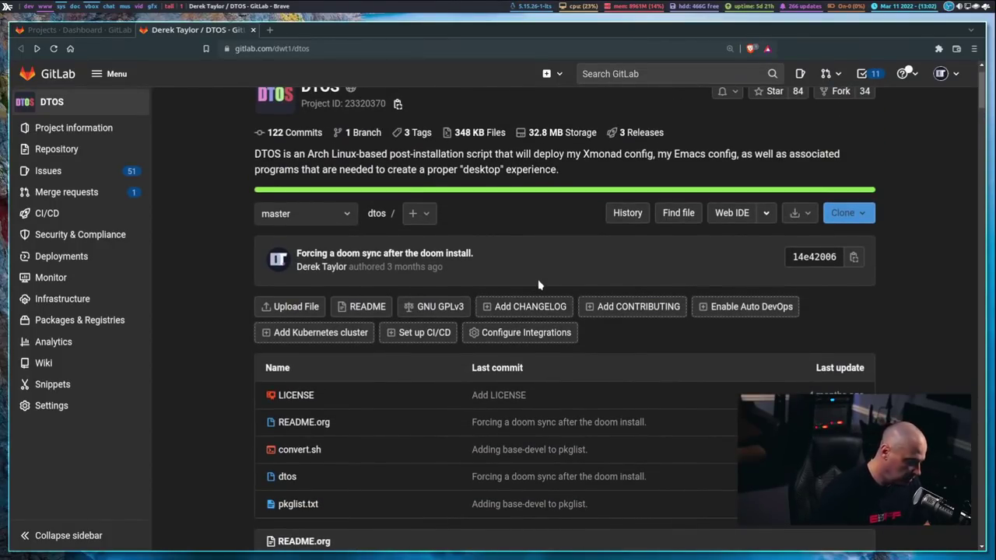
pyautogui.press('super+shift+c')
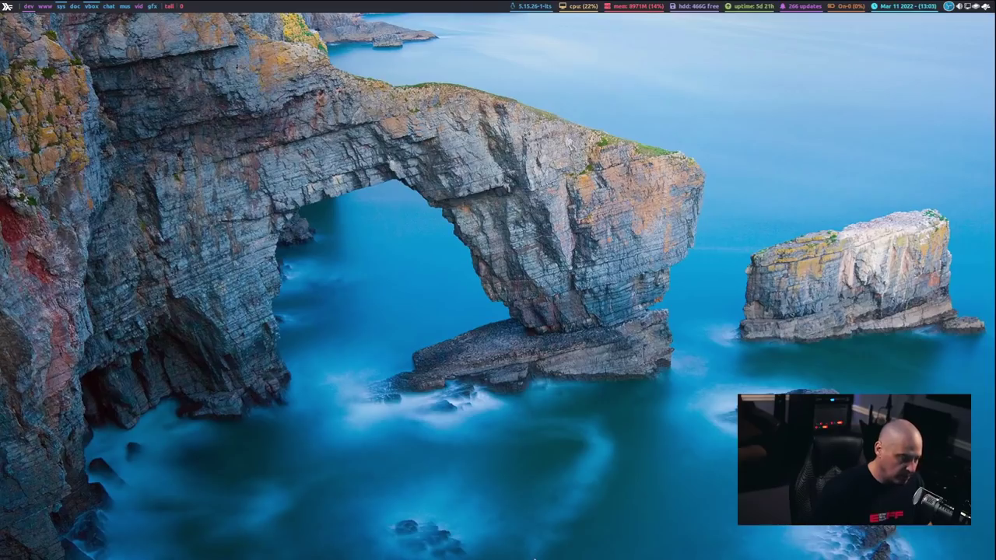
# Step: Open a new Alacritty terminal with a larger font and cd into nc/gitlab-repos/dtos-pkgbuild
pyautogui.press('super+Return')
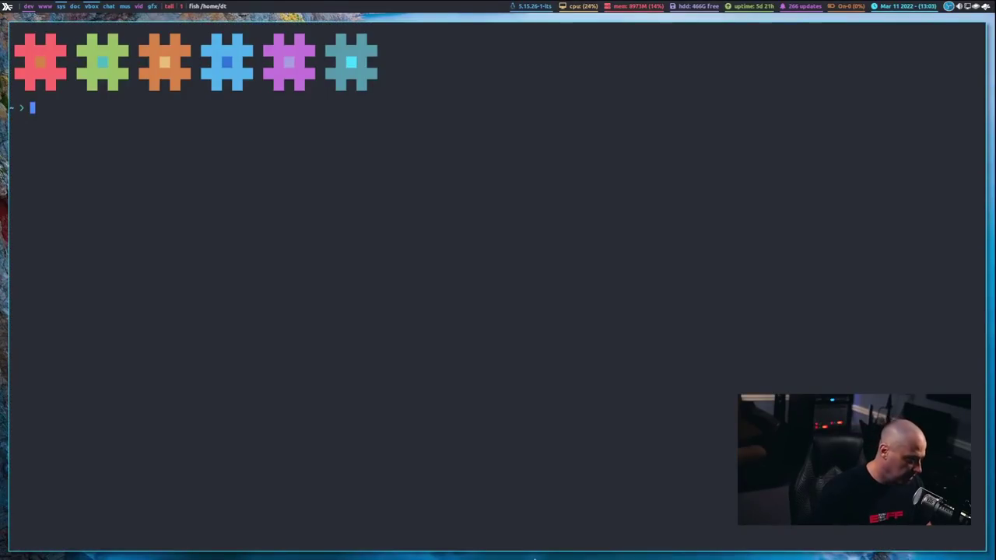
pyautogui.hotkey('ctrl', '=')
pyautogui.hotkey('ctrl', '=')
pyautogui.hotkey('ctrl', '=')
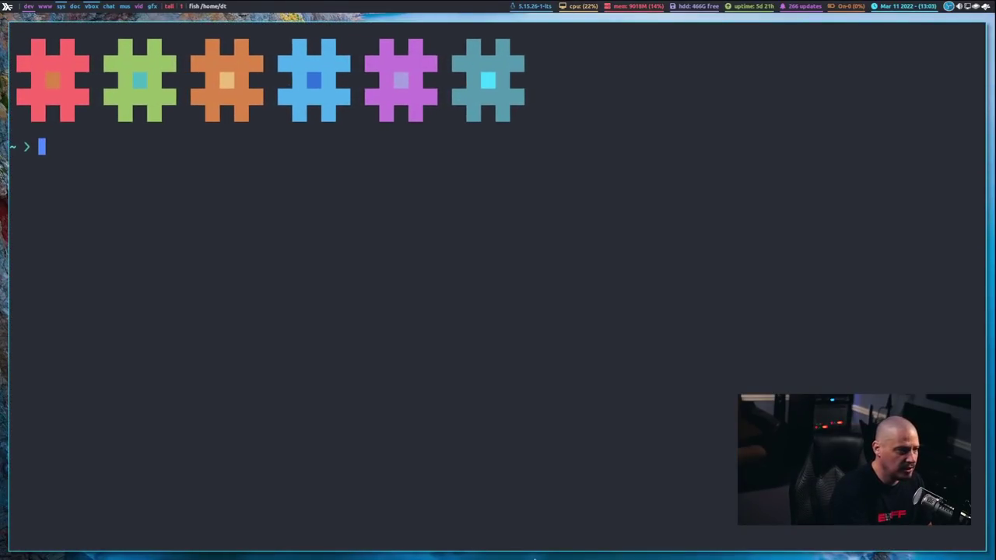
pyautogui.hotkey('ctrl', '=')
pyautogui.write('cd nc')
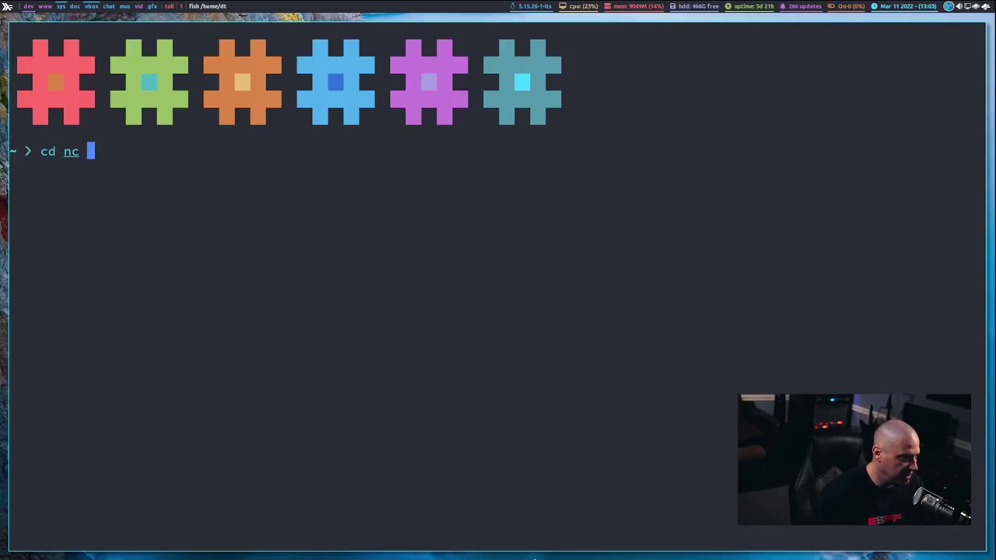
pyautogui.press('BackSpace')
pyautogui.write('/git')
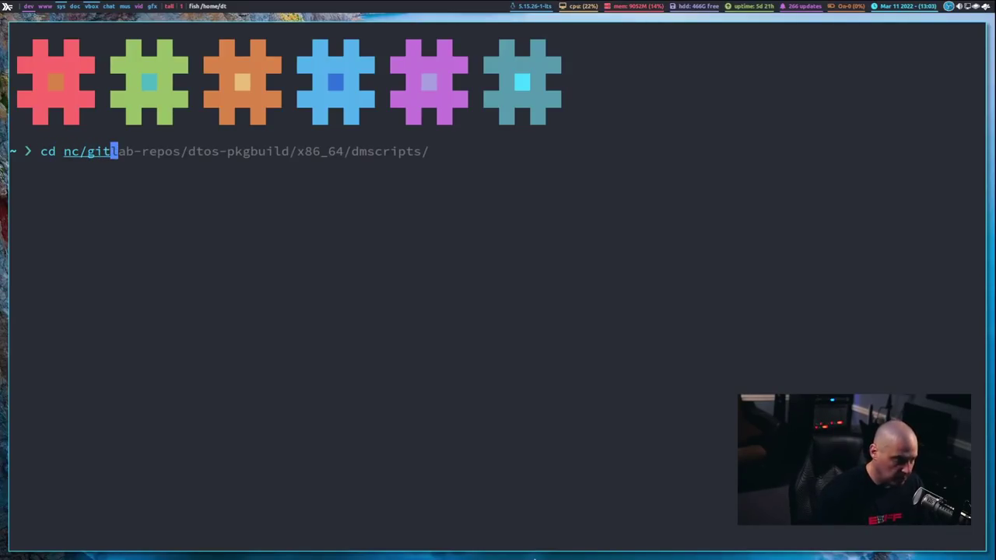
pyautogui.press('Right')
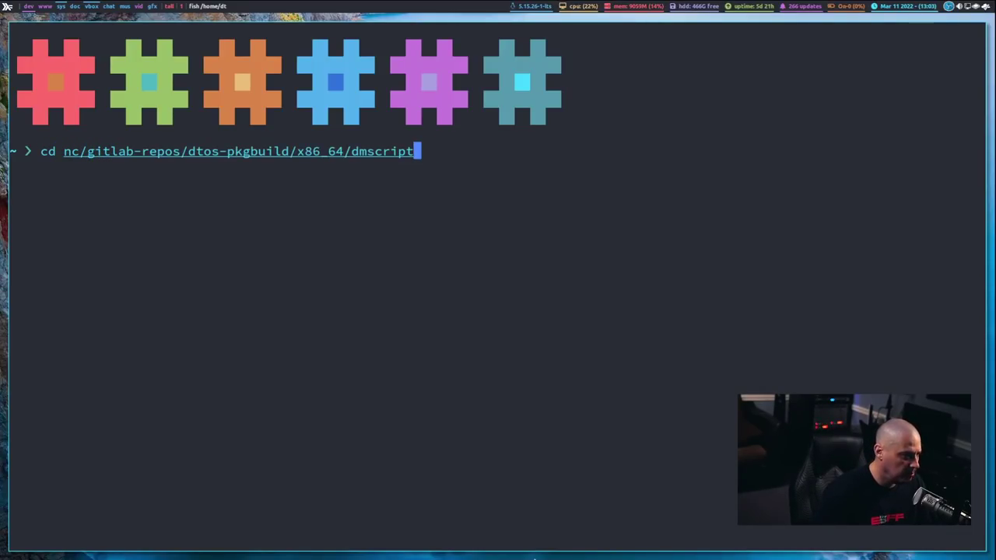
pyautogui.press('BackSpace')
pyautogui.press('BackSpace')
pyautogui.press('BackSpace')
pyautogui.press('BackSpace')
pyautogui.press('BackSpace')
pyautogui.press('BackSpace')
pyautogui.press('BackSpace')
pyautogui.press('BackSpace')
pyautogui.press('BackSpace')
pyautogui.press('BackSpace')
pyautogui.press('BackSpace')
pyautogui.press('BackSpace')
pyautogui.press('BackSpace')
pyautogui.press('BackSpace')
pyautogui.press('BackSpace')
pyautogui.press('BackSpace')
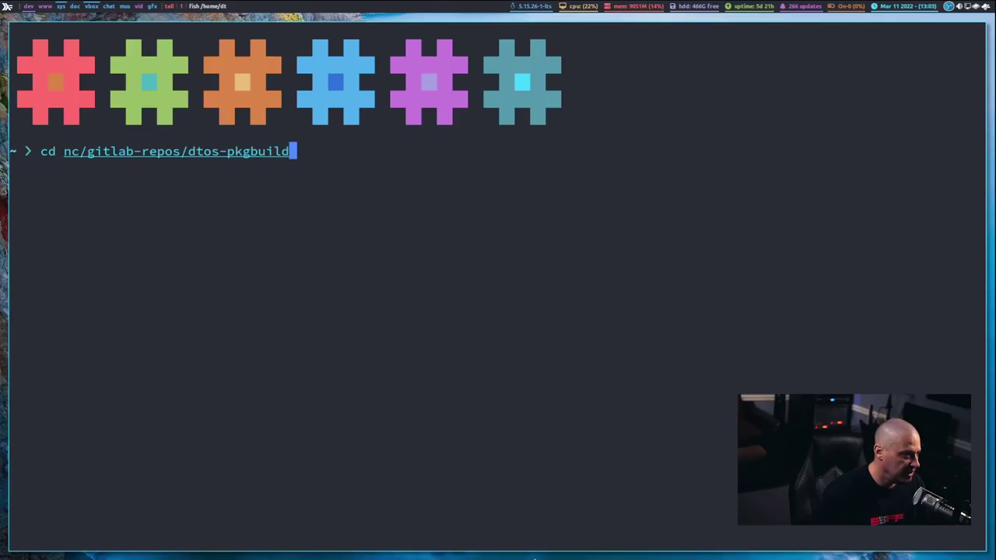
pyautogui.write('/')
pyautogui.press('Return')
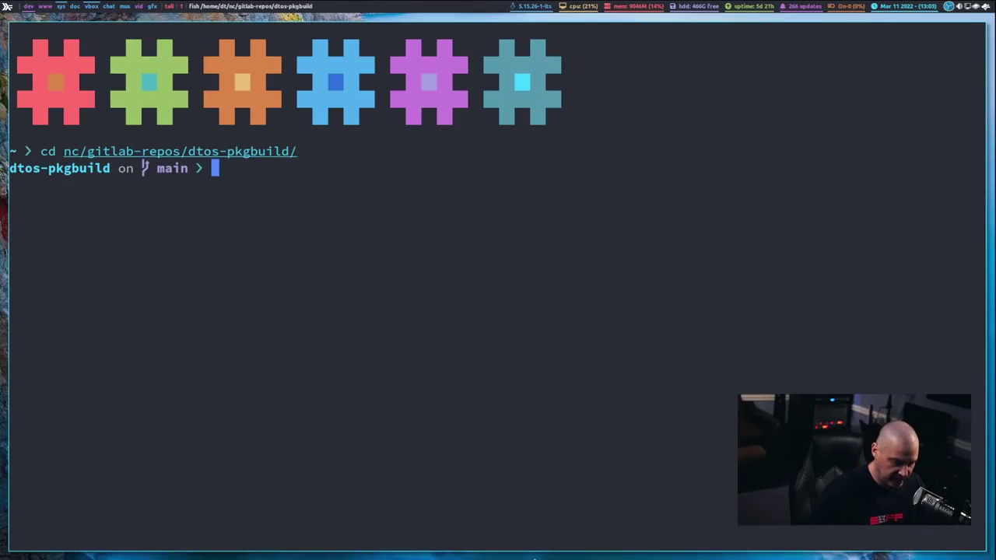
# Step: List the repository files and run ./clean-up.sh
pyautogui.write('ls')
pyautogui.press('Return')
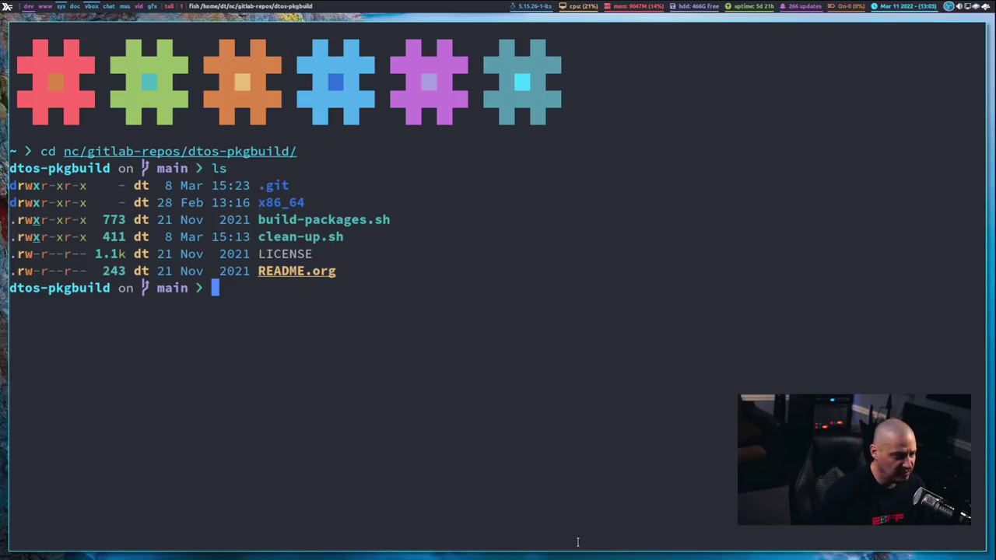
pyautogui.write('./cl')
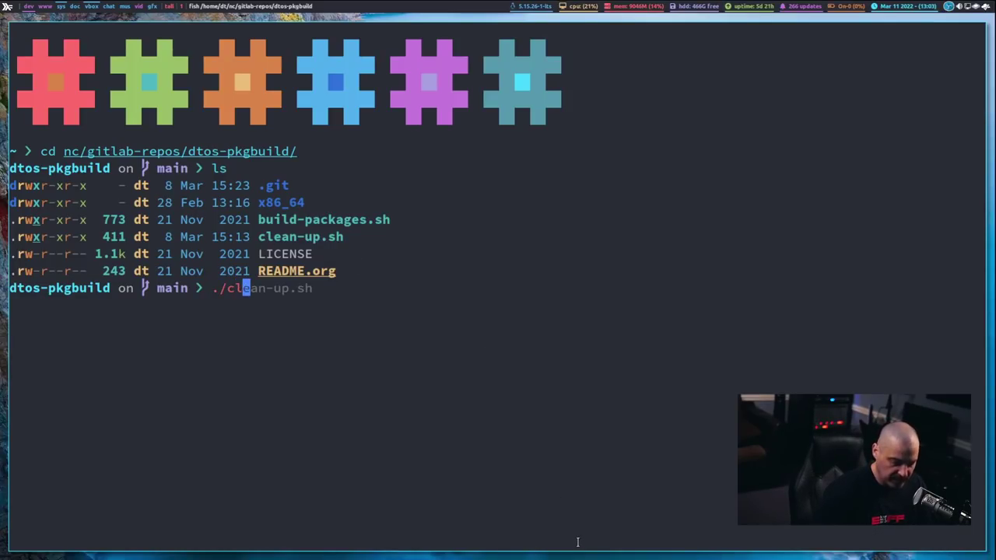
pyautogui.press('Right')
pyautogui.press('Return')
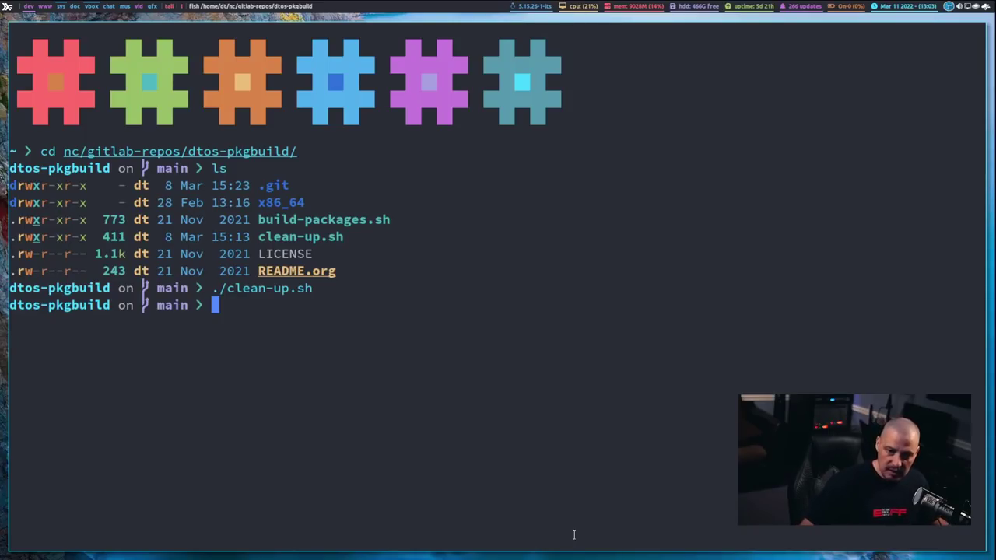
# Step: Launch ./build-packages.sh to build all the DTOS packages
pyautogui.write('./bui')
pyautogui.press('BackSpace')
pyautogui.write('u')
pyautogui.press('Right')
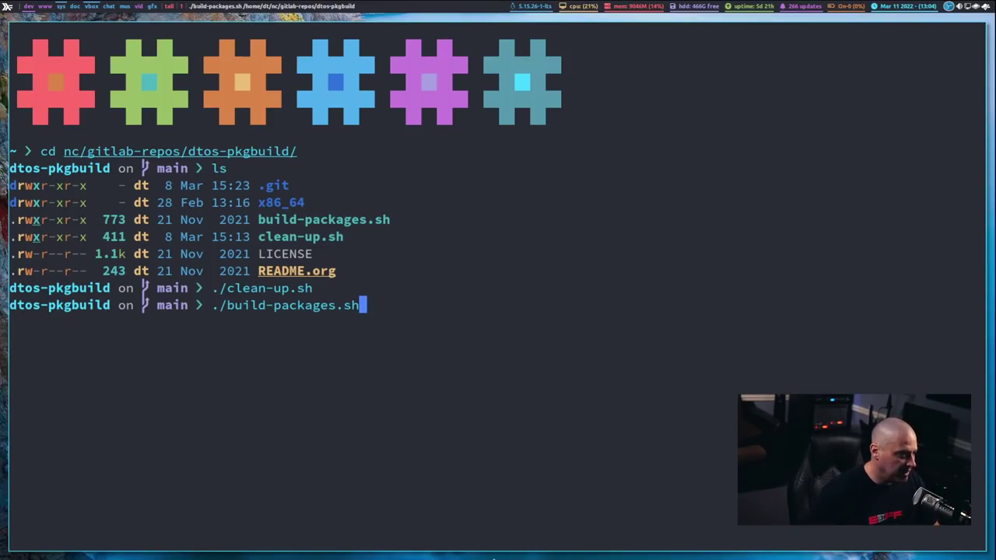
pyautogui.press('Return')
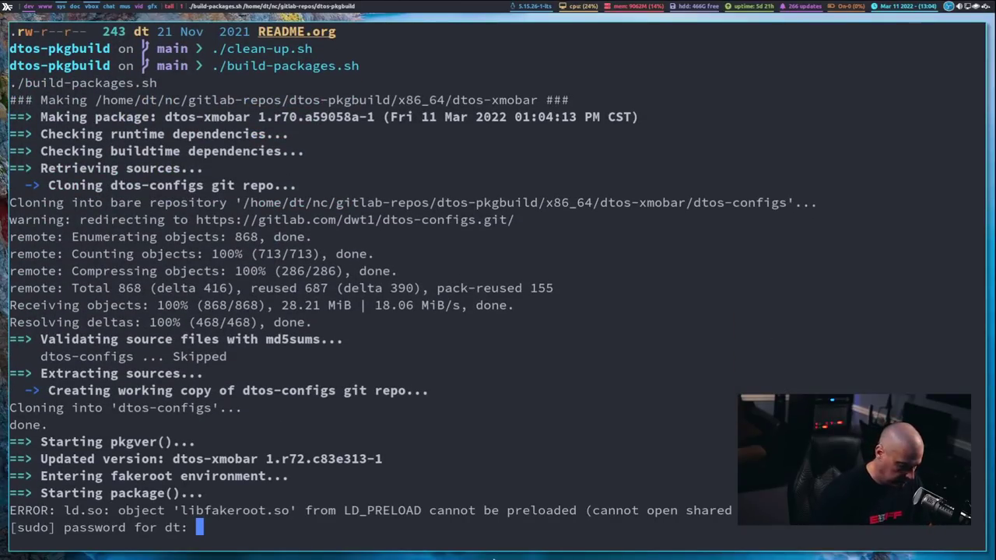
# Step: Enter the sudo password and the GPG signing-key passphrase so the build completes
pyautogui.press('Return')
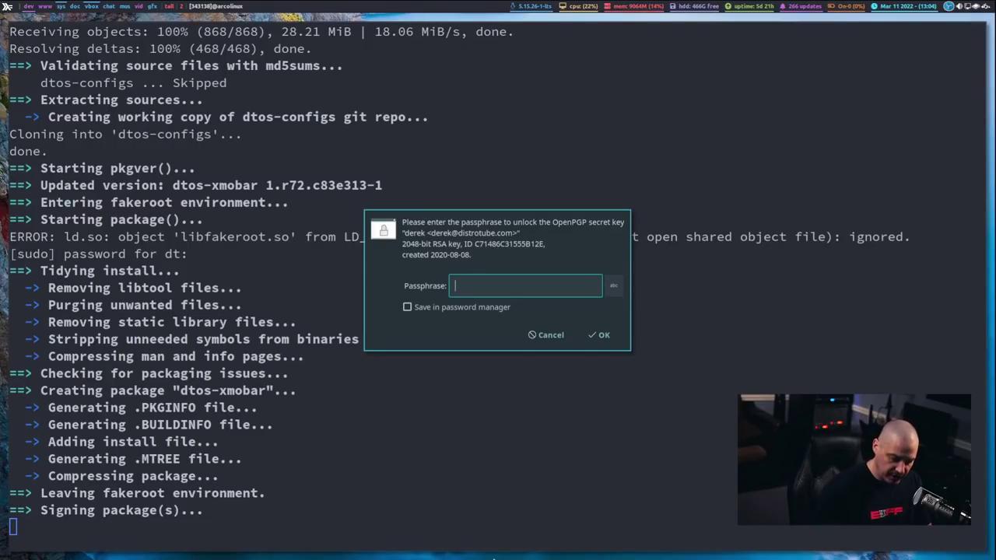
pyautogui.write('*****')
pyautogui.press('Return')
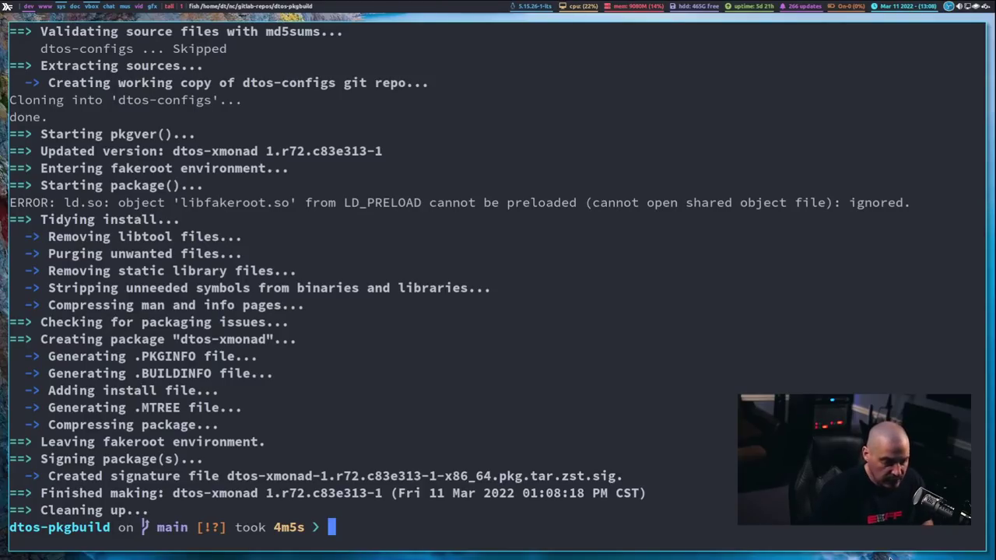
pyautogui.press('super+shift+Return')
pyautogui.write('pcma')
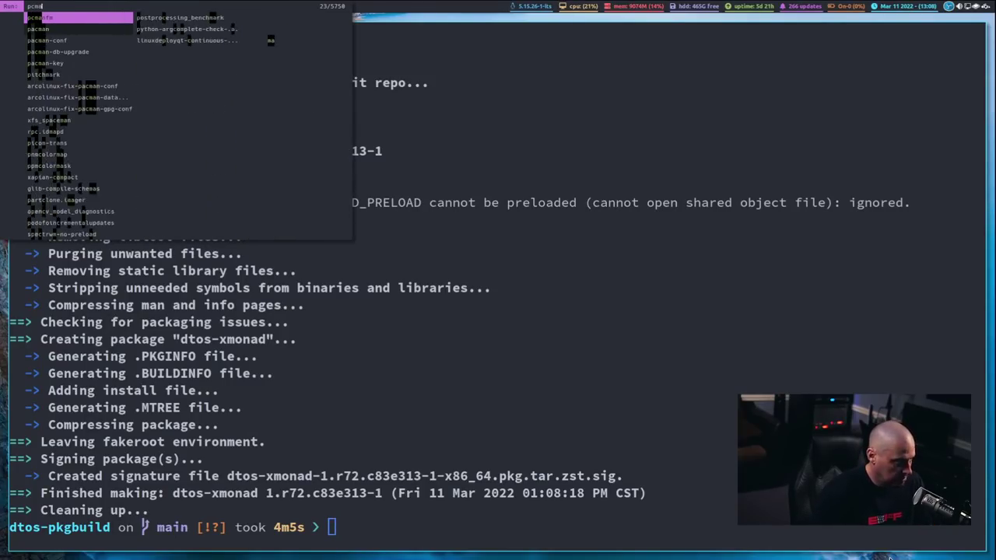
pyautogui.press('Return')
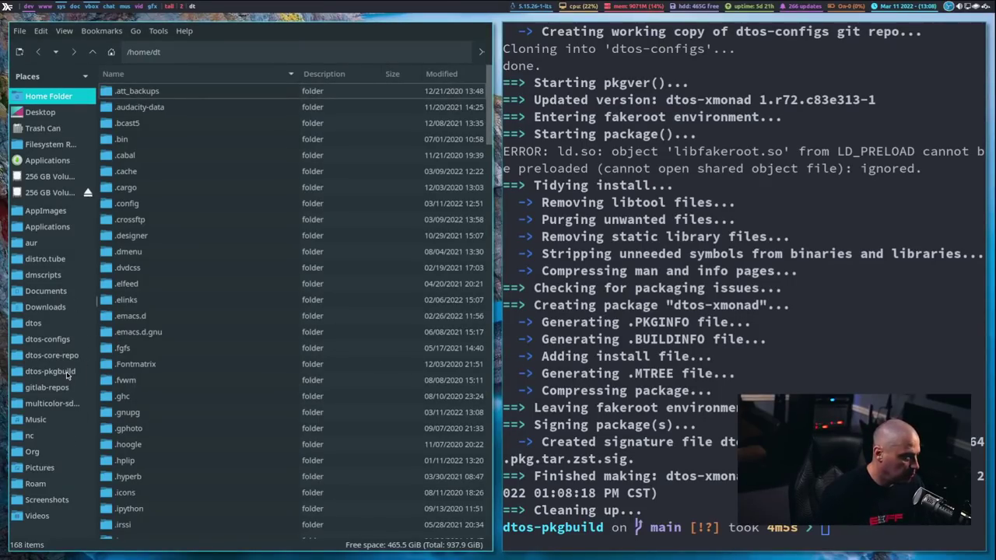
pyautogui.click(67, 374)
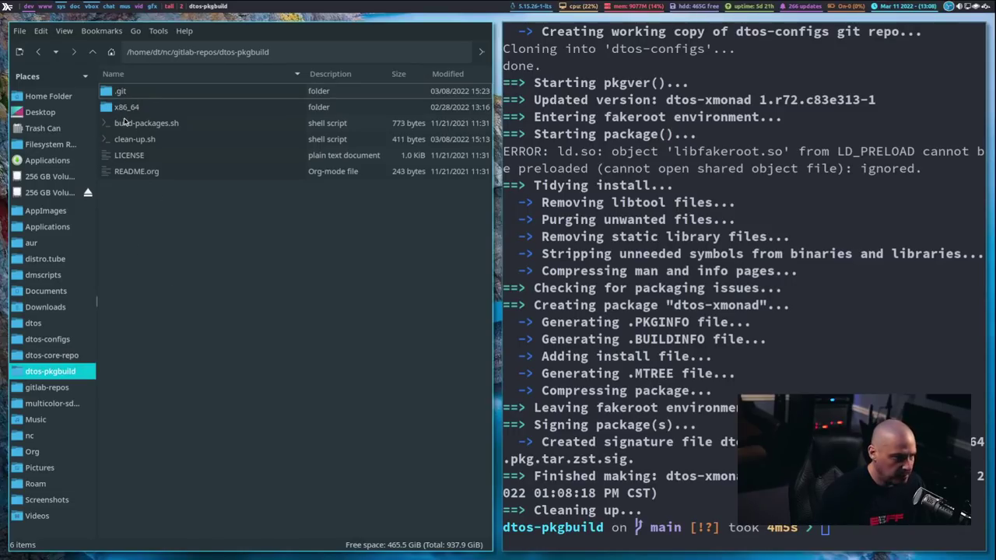
pyautogui.doubleClick(127, 107)
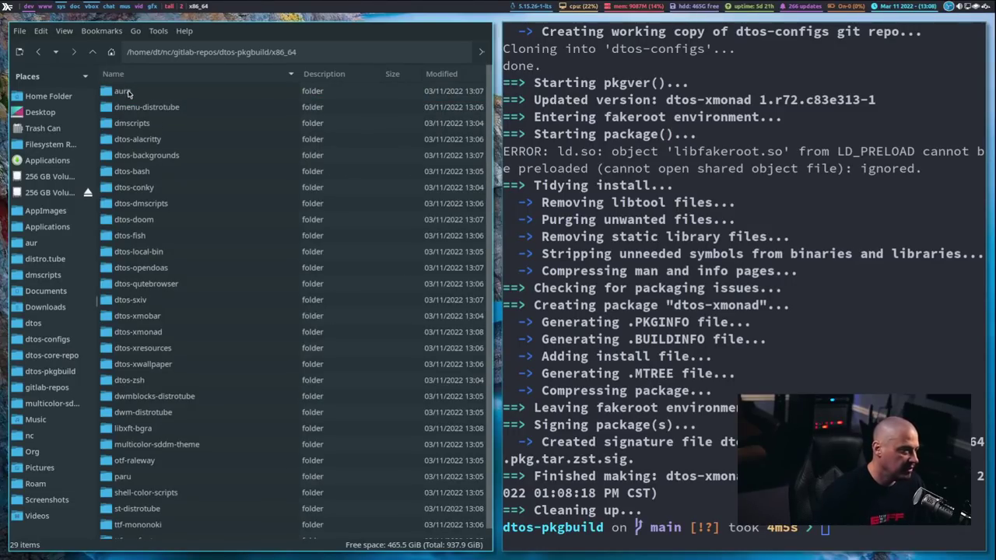
pyautogui.doubleClick(132, 172)
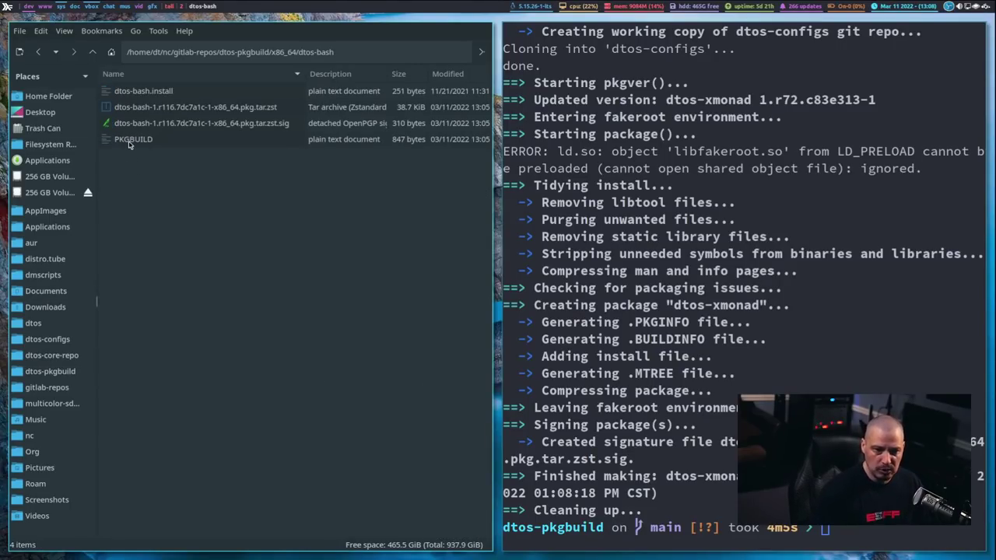
pyautogui.click(130, 141)
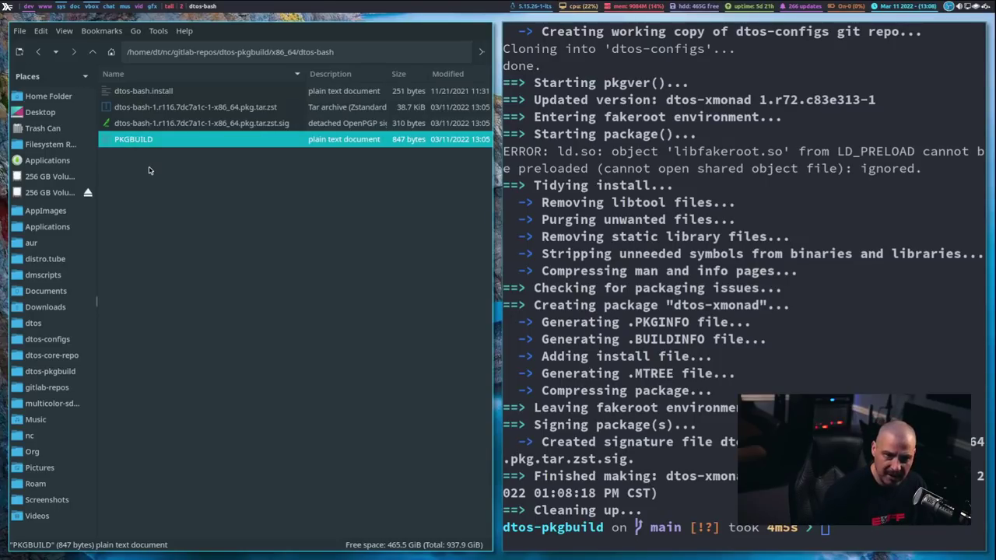
pyautogui.click(155, 92)
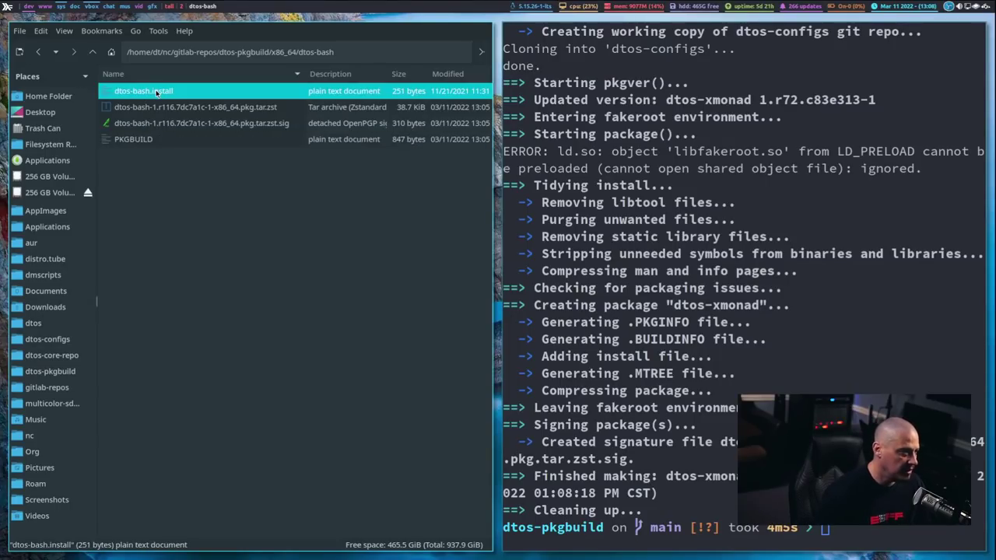
pyautogui.click(144, 142)
pyautogui.click(151, 92)
pyautogui.click(145, 145)
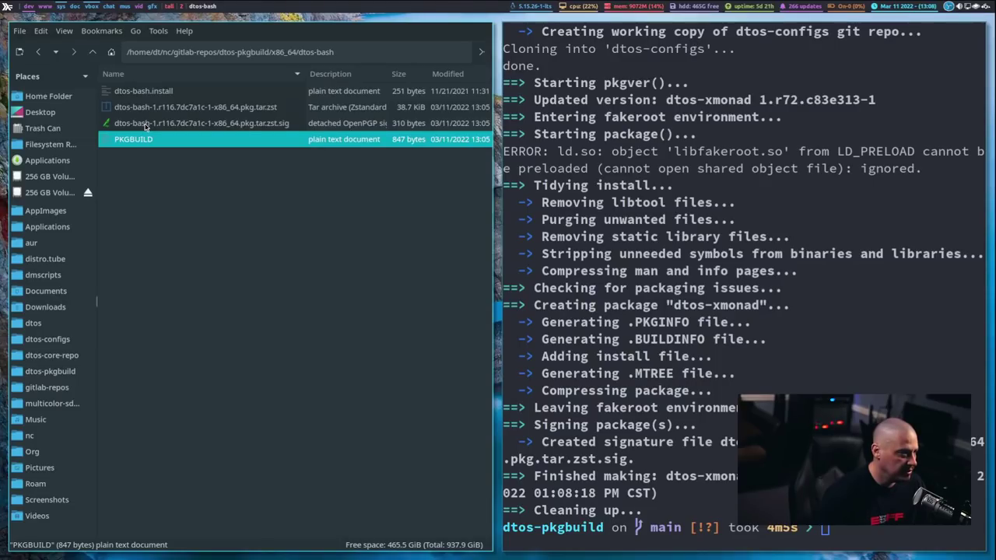
pyautogui.click(135, 114)
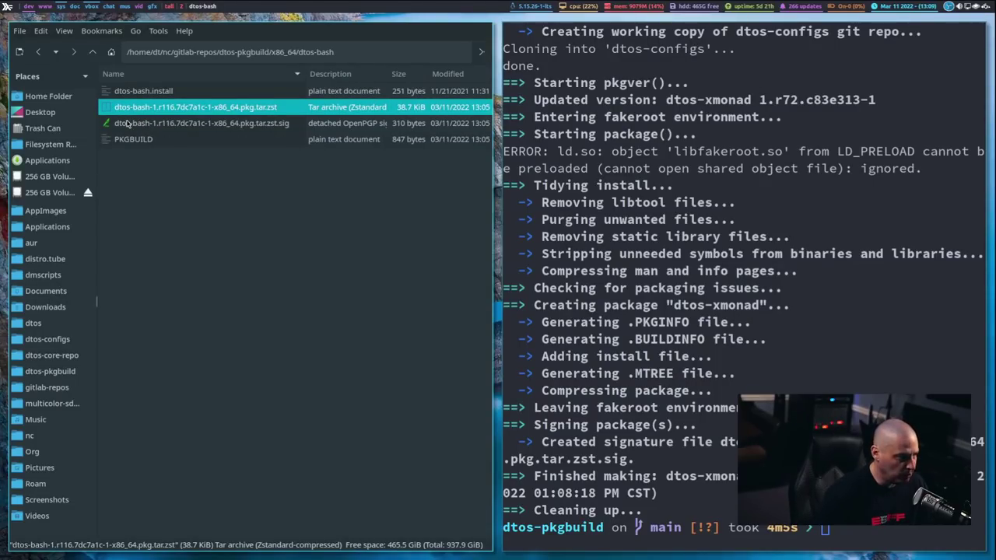
pyautogui.click(127, 124)
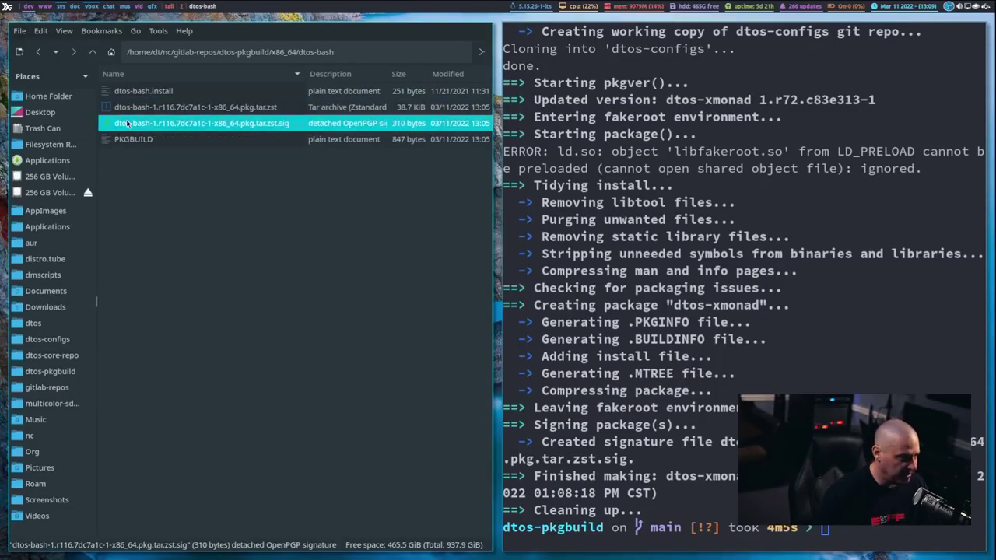
pyautogui.click(177, 202)
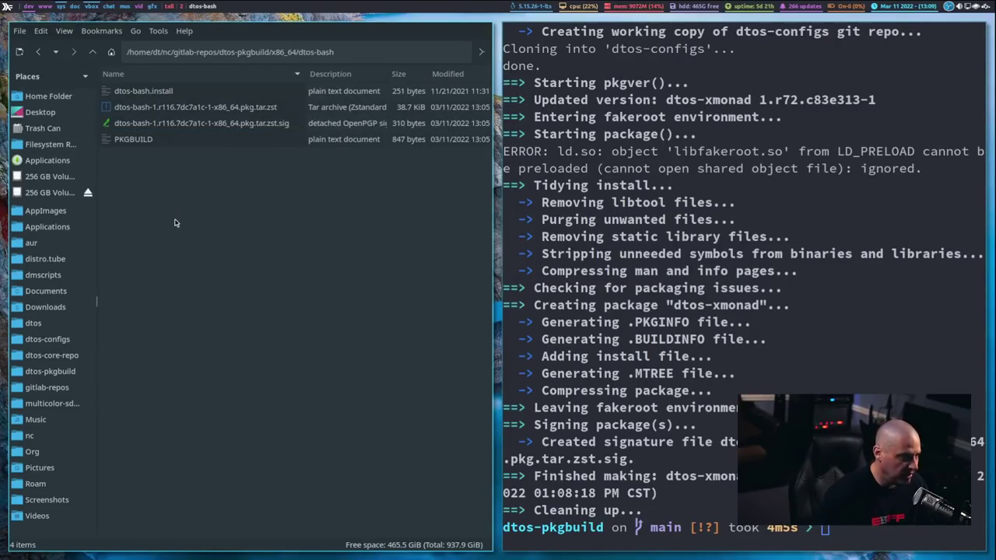
pyautogui.press('super+shift+c')
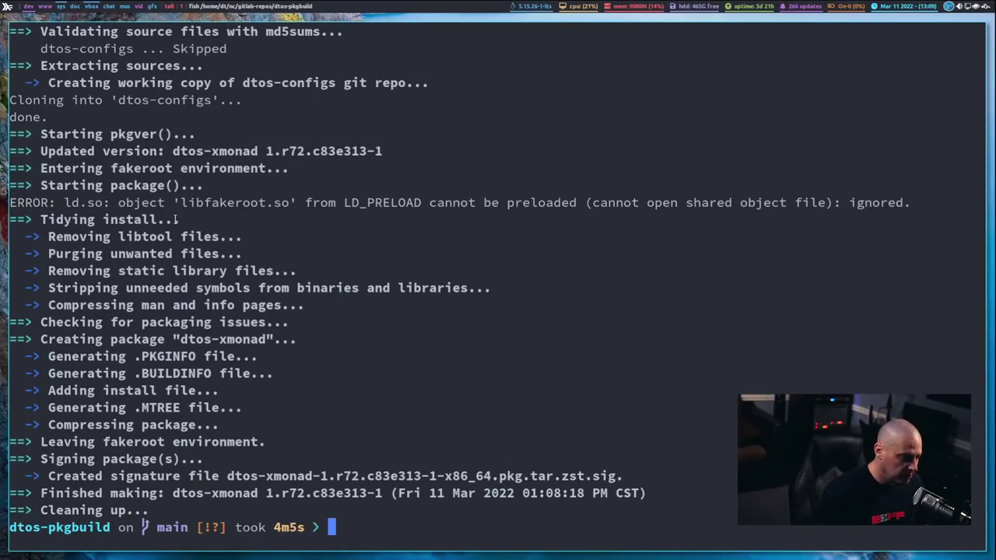
# Step: Open a second terminal with a larger font and cd into nc/gitlab-repos/dtos-core-repo
pyautogui.press('super+Return')
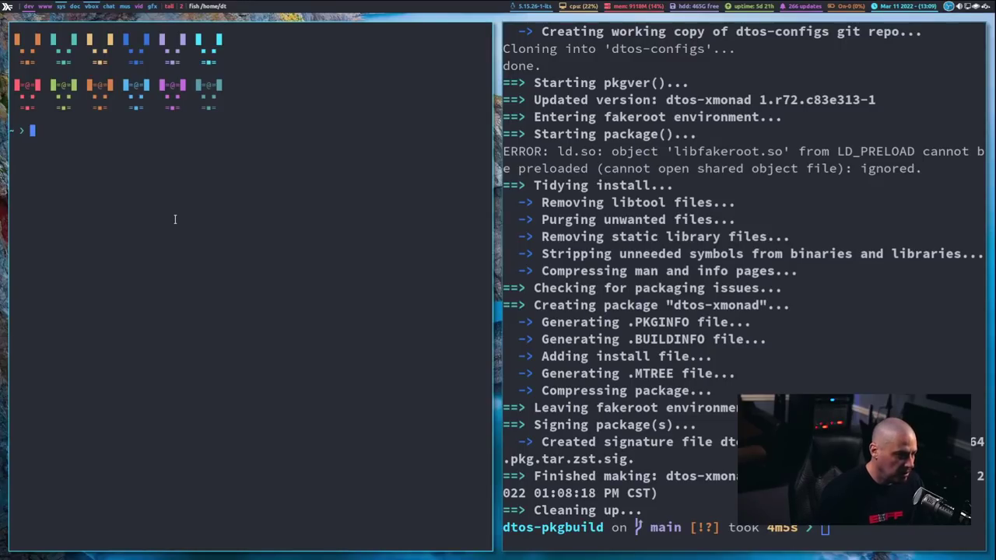
pyautogui.hotkey('ctrl', '=')
pyautogui.hotkey('ctrl', '=')
pyautogui.hotkey('ctrl', '=')
pyautogui.hotkey('ctrl', '=')
pyautogui.hotkey('ctrl', '=')
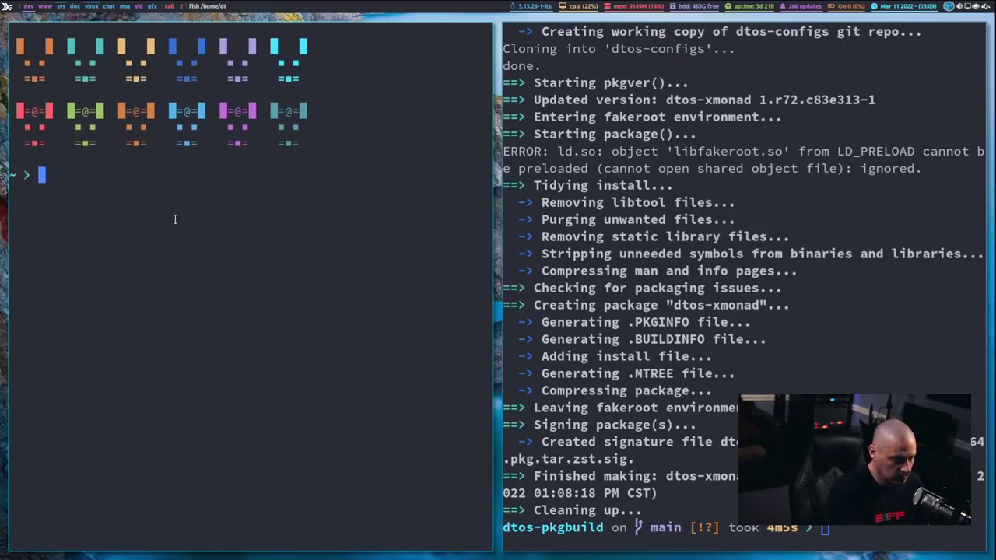
pyautogui.write('cd')
pyautogui.press('Right')
pyautogui.press('BackSpace')
pyautogui.press('BackSpace')
pyautogui.press('BackSpace')
pyautogui.press('BackSpace')
pyautogui.press('BackSpace')
pyautogui.press('BackSpace')
pyautogui.press('BackSpace')
pyautogui.press('BackSpace')
pyautogui.press('BackSpace')
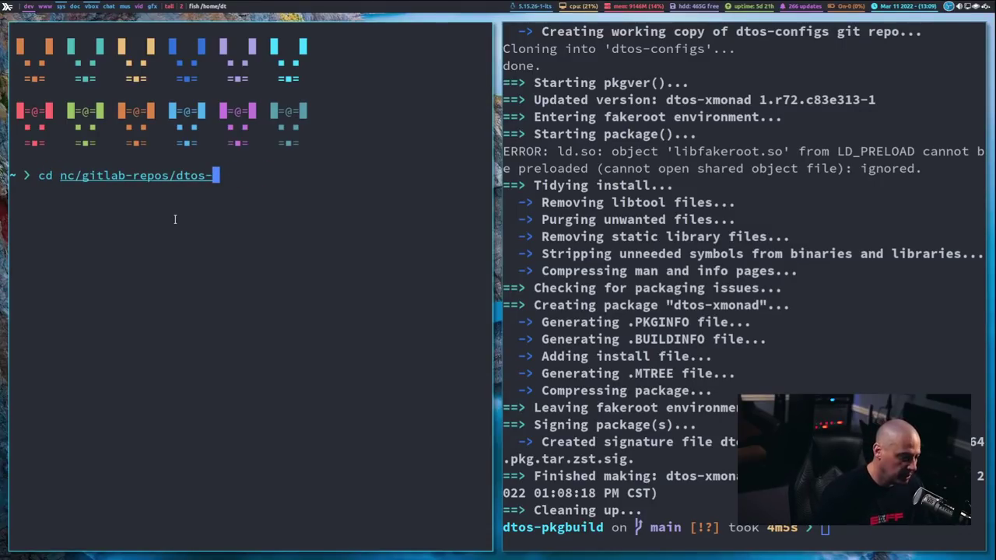
pyautogui.write('core-repo')
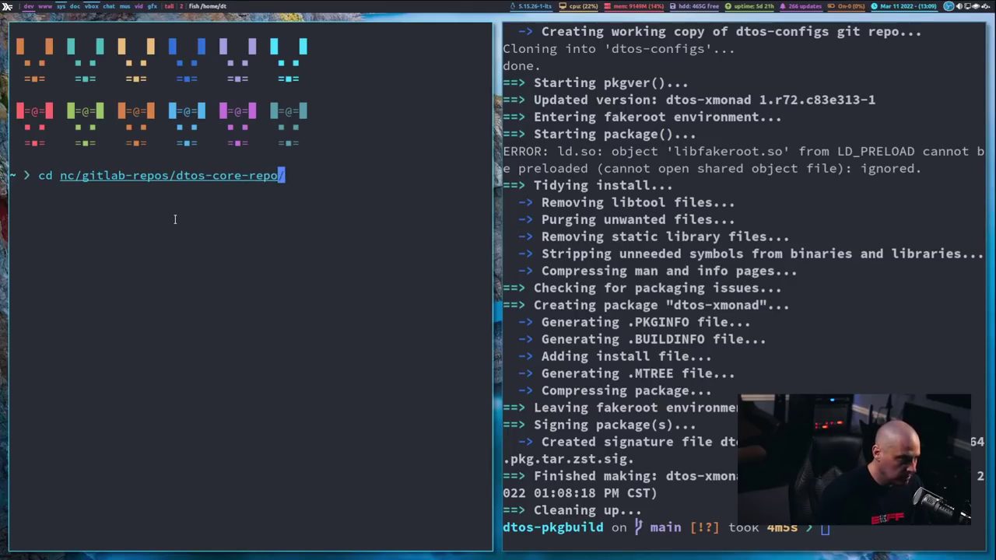
pyautogui.press('Return')
# Step: List dtos-core-repo and run ./build-db.sh to rebuild and sign the database
pyautogui.write('ls')
pyautogui.press('Return')
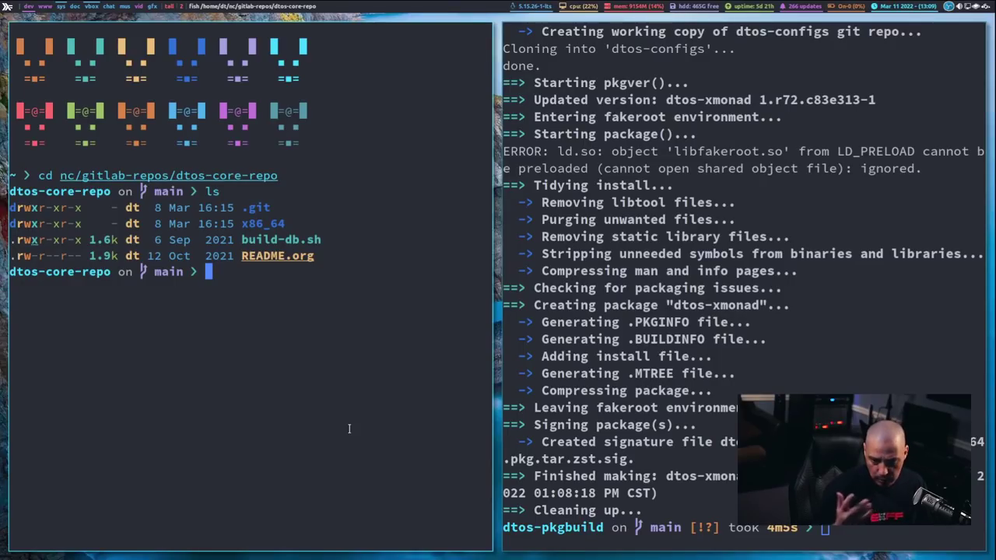
pyautogui.write('./build-db.sh')
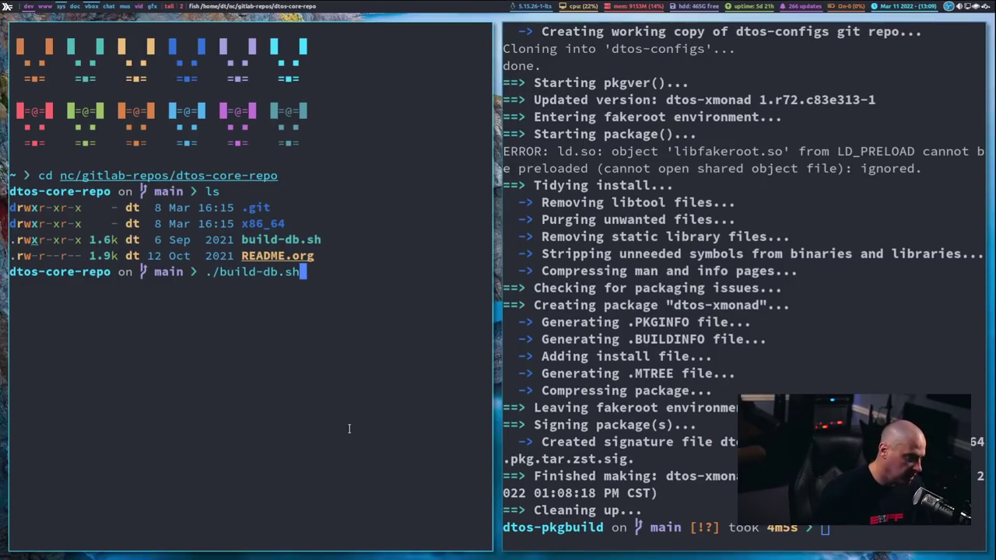
pyautogui.press('Return')
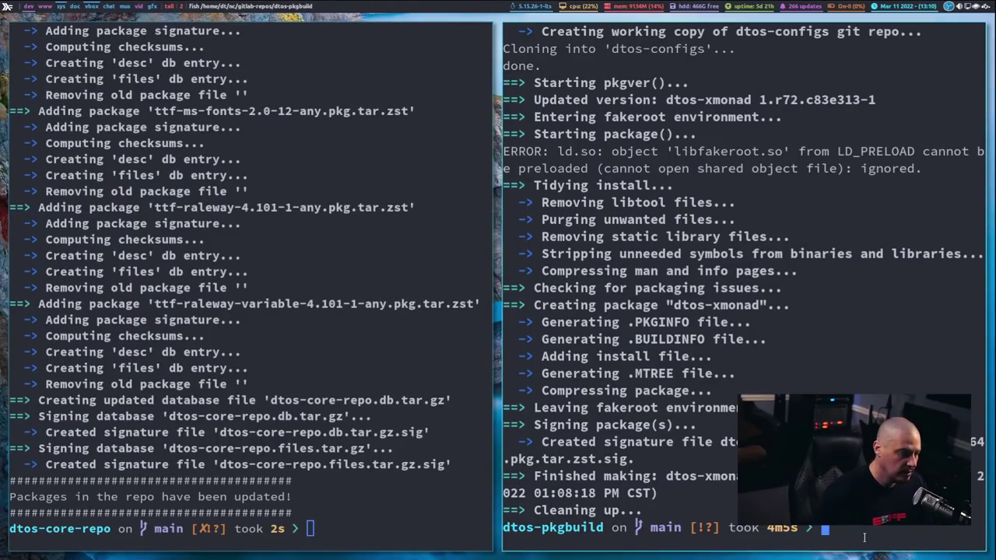
# Step: Clear the dtos-pkgbuild terminal, list its files, and type ./clean-up.sh
pyautogui.press('Return')
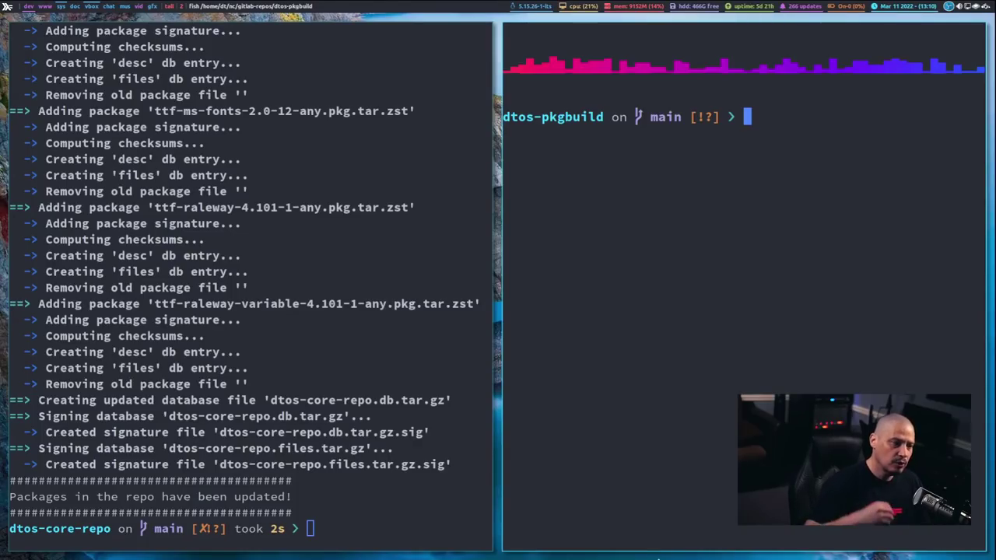
pyautogui.write('ls')
pyautogui.press('Return')
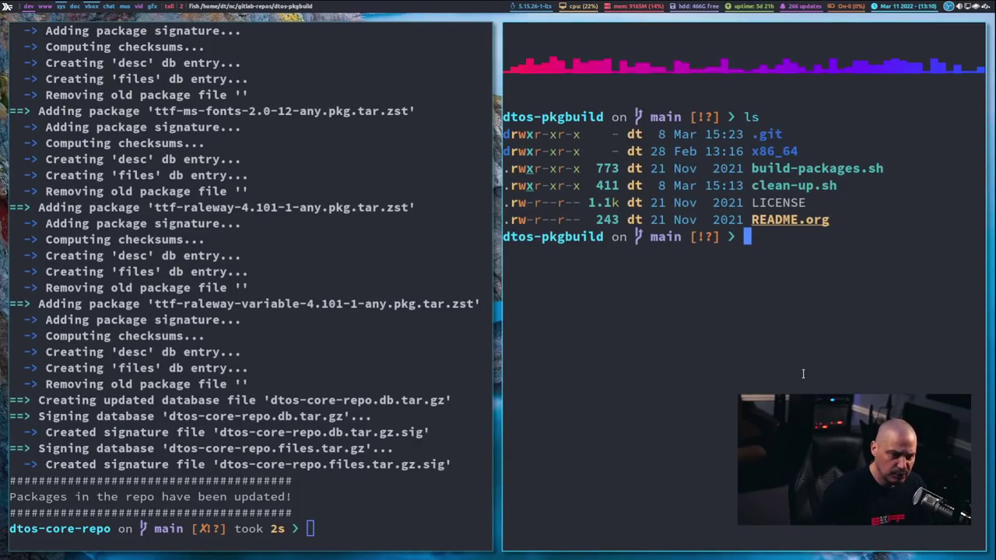
pyautogui.write('./c')
pyautogui.press('Right')
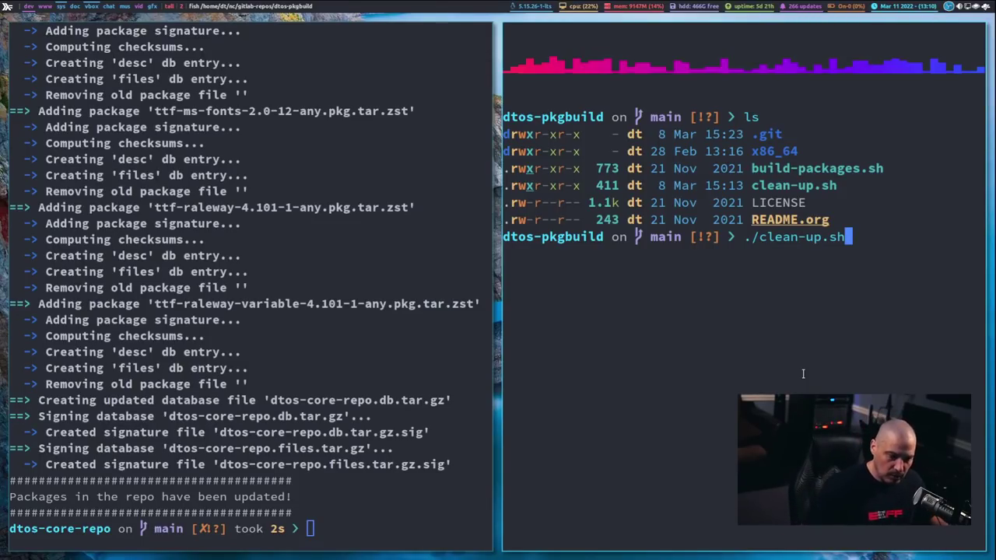
# Step: Run ./clean-up.sh, then force-delete the leftover x86_64/otf-raleway/src directory with sudo rm -rf
pyautogui.press('Return')
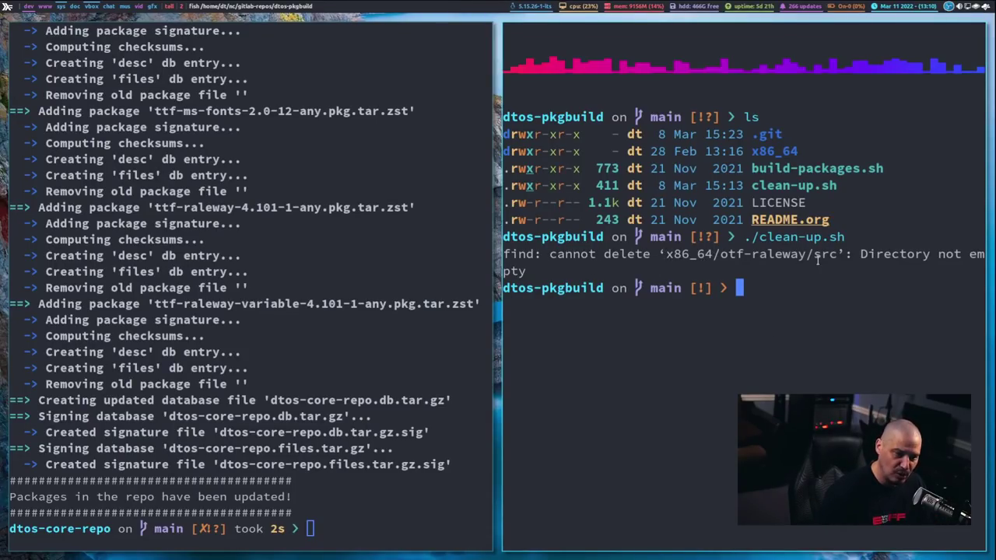
pyautogui.moveTo(839, 254); pyautogui.dragTo(662, 254)
pyautogui.middleClick(661, 254)
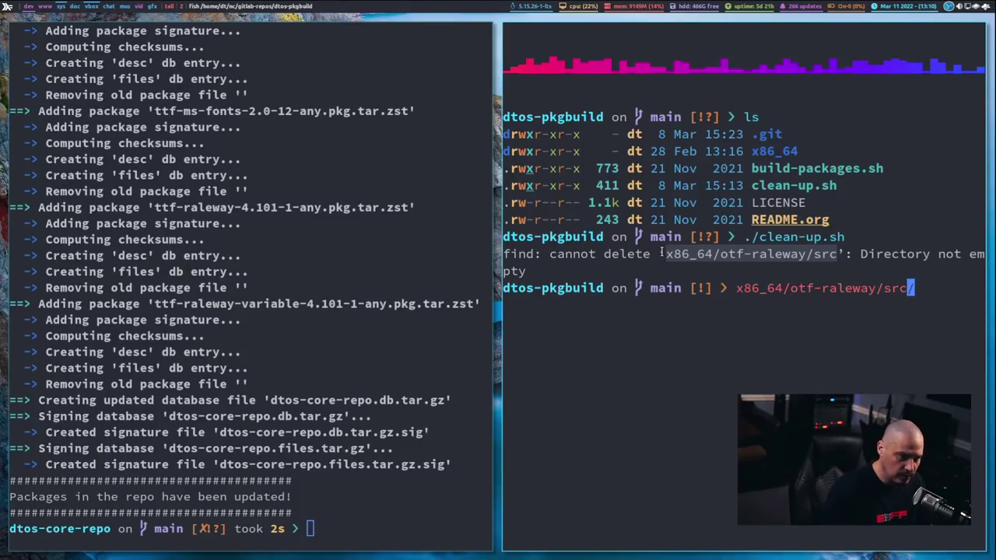
pyautogui.press('Left')
pyautogui.press('Left')
pyautogui.press('Left')
pyautogui.press('Left')
pyautogui.press('Left')
pyautogui.press('Left')
pyautogui.press('Left')
pyautogui.press('Left')
pyautogui.press('Left')
pyautogui.press('Left')
pyautogui.press('Left')
pyautogui.press('Left')
pyautogui.press('Left')
pyautogui.press('Left')
pyautogui.press('Left')
pyautogui.press('Left')
pyautogui.press('Left')
pyautogui.press('Left')
pyautogui.press('Left')
pyautogui.press('Left')
pyautogui.press('Left')
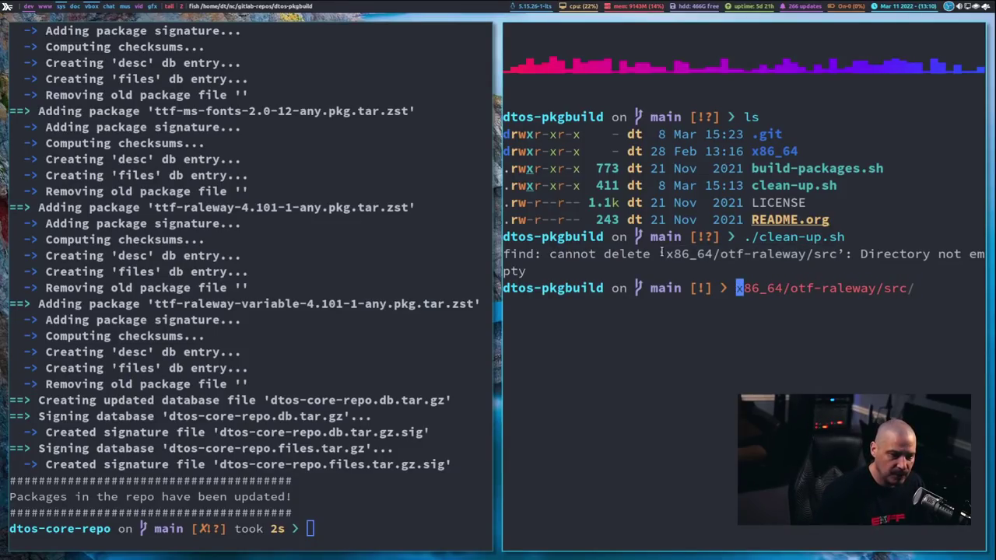
pyautogui.write('sudo ')
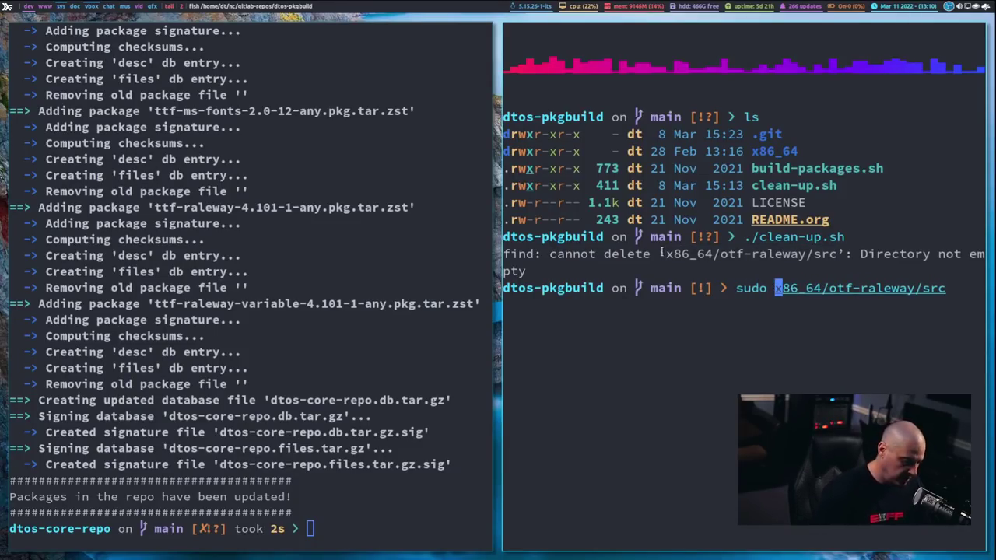
pyautogui.write('rm ')
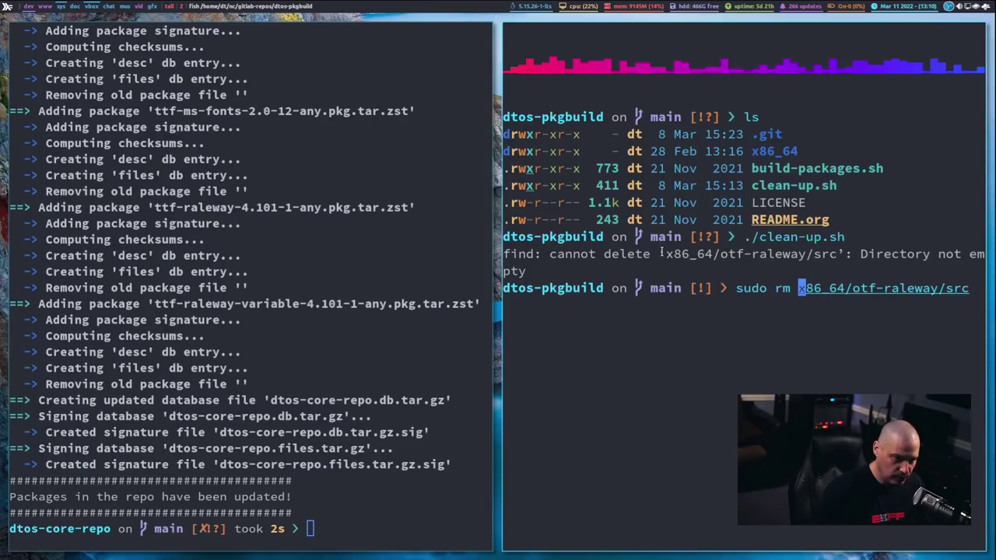
pyautogui.write('-rf')
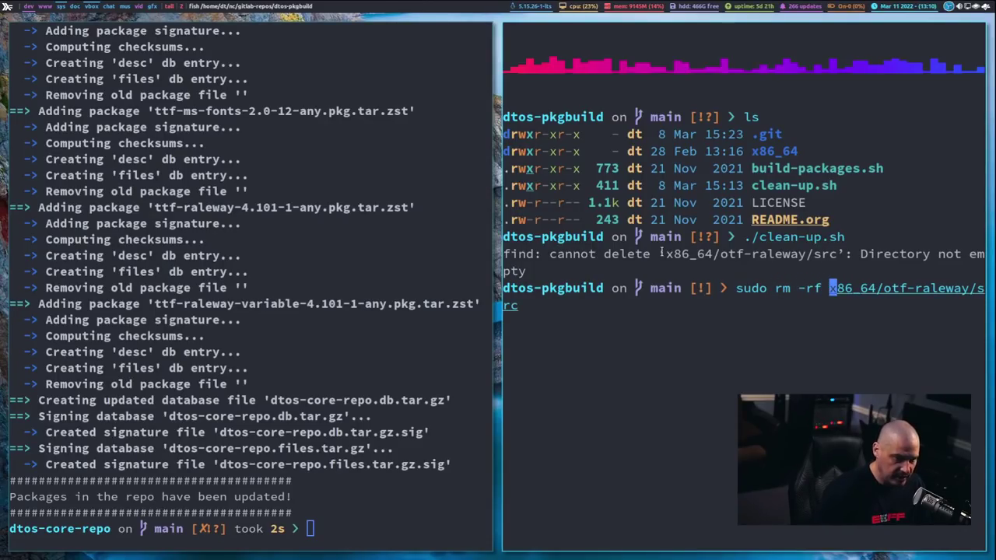
pyautogui.press('Return')
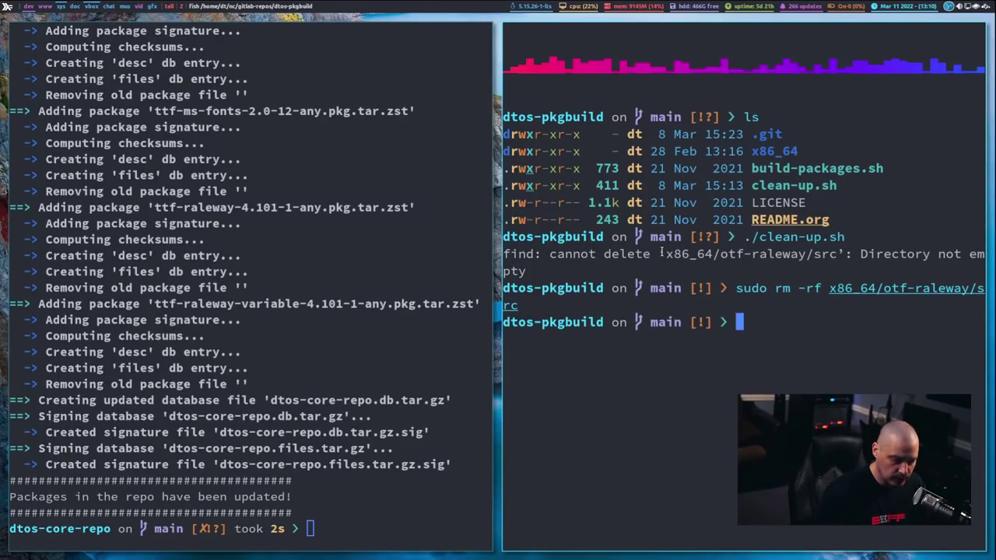
# Step: Rerun ./clean-up.sh to confirm it now finishes without errors
pyautogui.write('./')
pyautogui.press('Right')
pyautogui.press('Return')
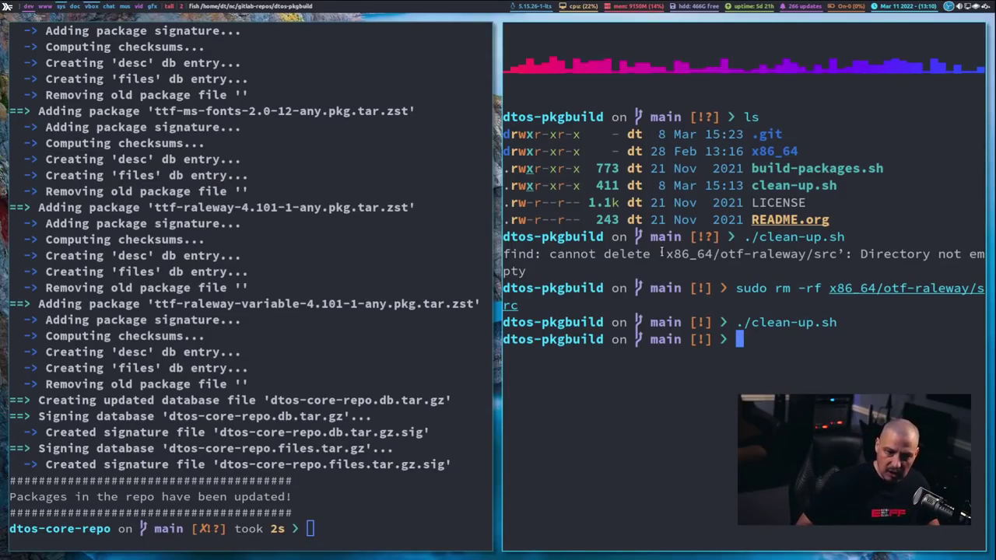
# Step: Check git status and stage the 20 modified PKGBUILDs with git add -u
pyautogui.write('git status')
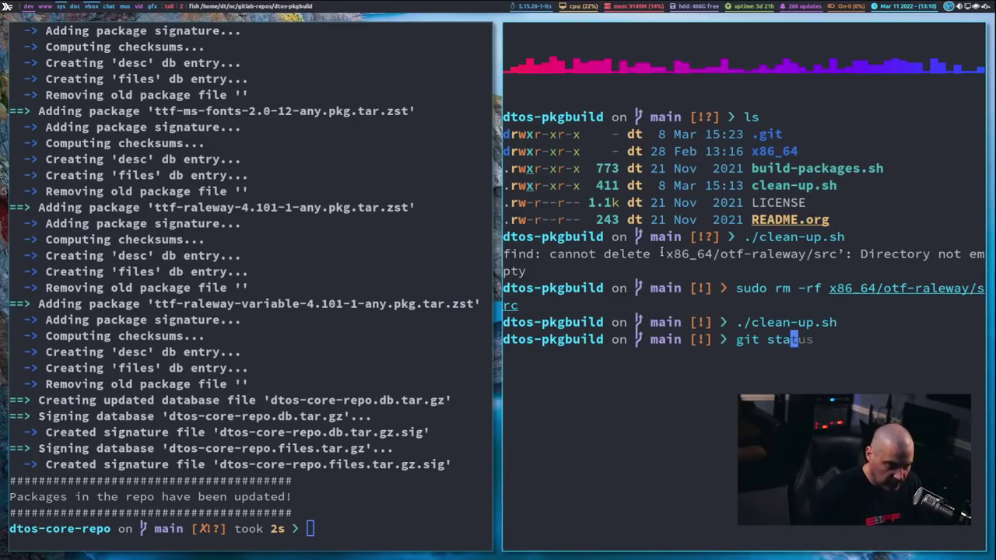
pyautogui.press('Return')
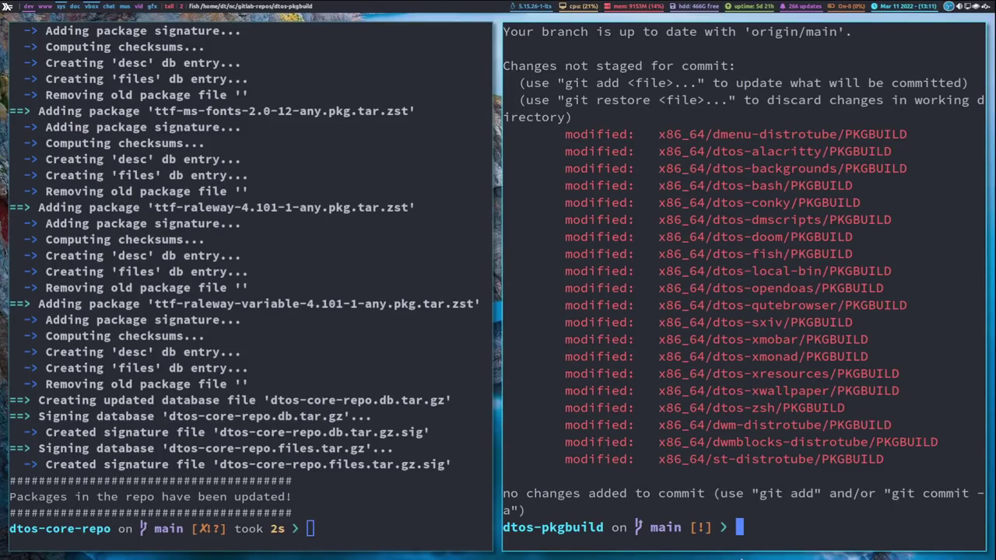
pyautogui.write('git add')
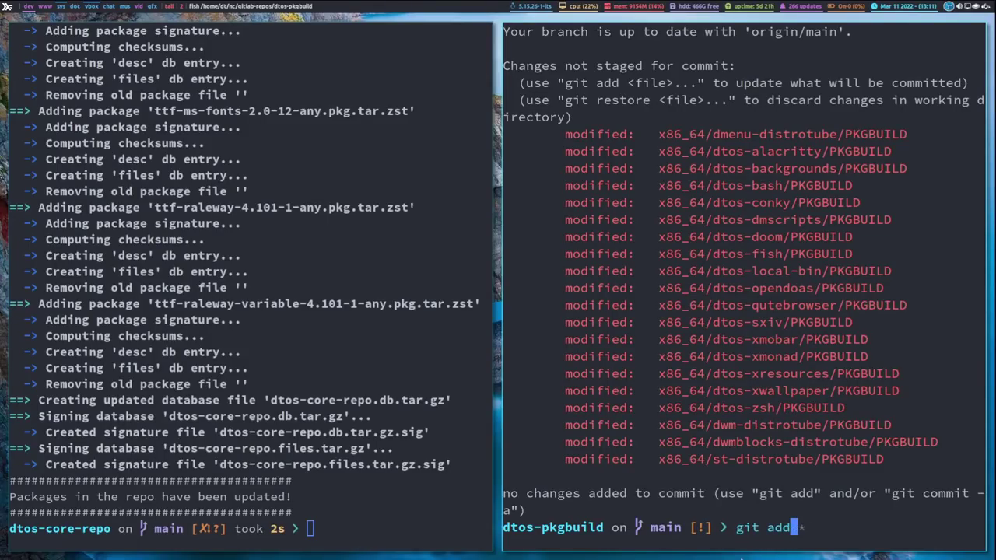
pyautogui.write(' -u')
pyautogui.press('Return')
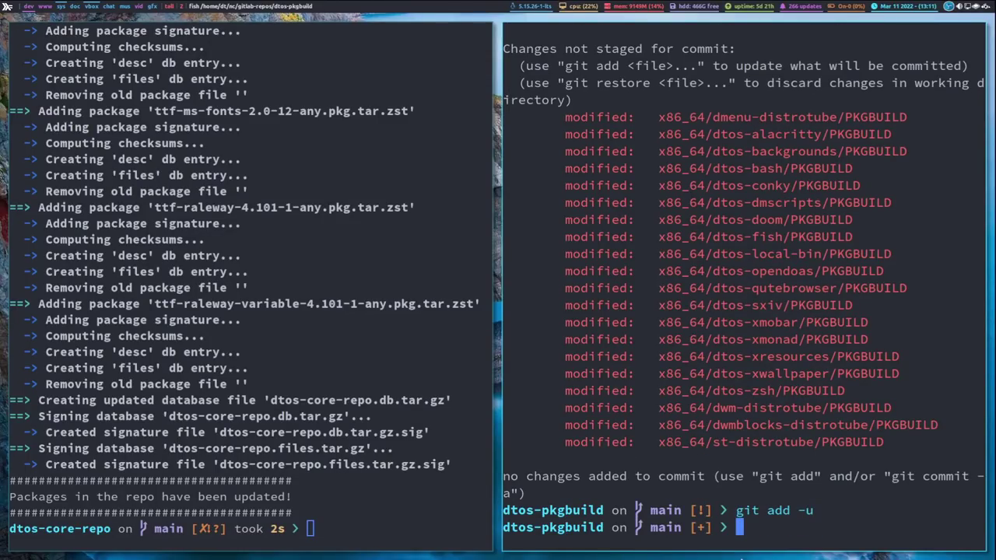
# Step: Commit the staged PKGBUILD changes and push them to main on GitLab
pyautogui.write('git comm')
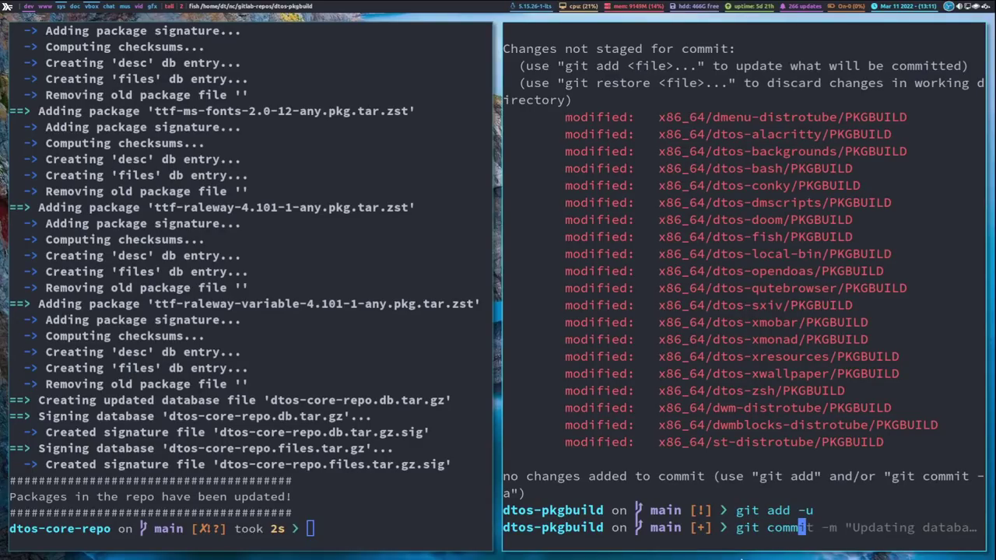
pyautogui.write('it -m "Fixing ridiculous config defaults."')
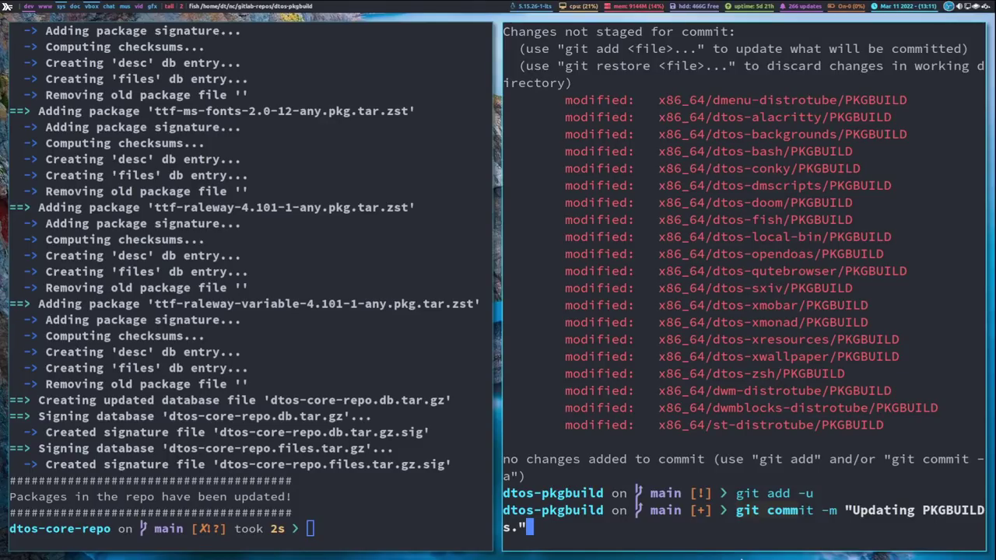
pyautogui.press('Return')
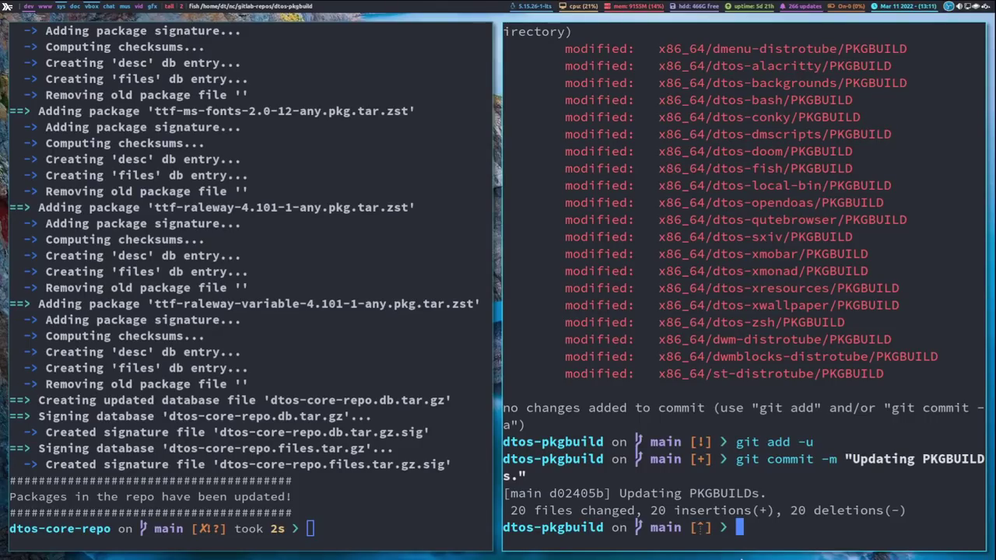
pyautogui.write('git push')
pyautogui.press('Return')
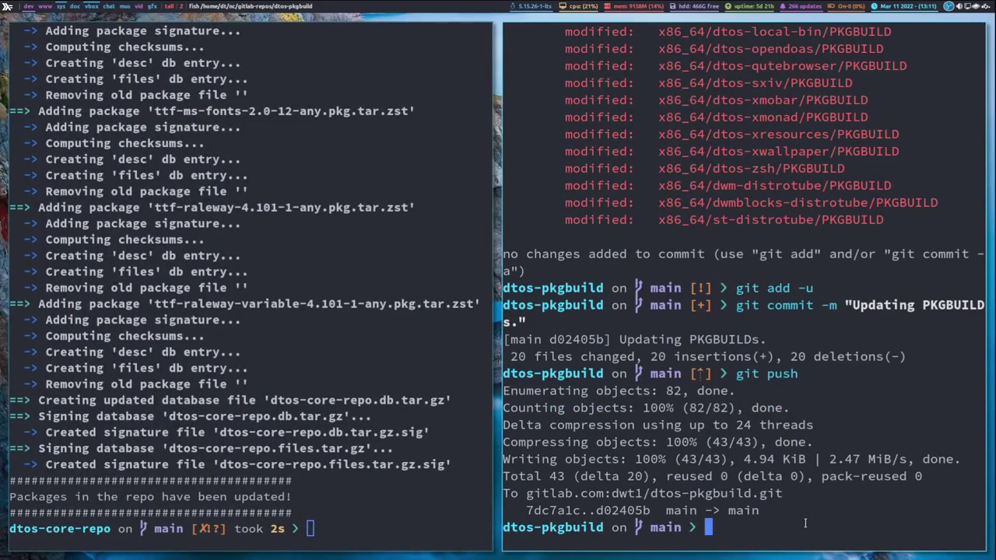
# Step: Close the dtos-pkgbuild terminal, review dtos-core-repo's git status, and stage everything with git add *
pyautogui.press('super+shift+c')
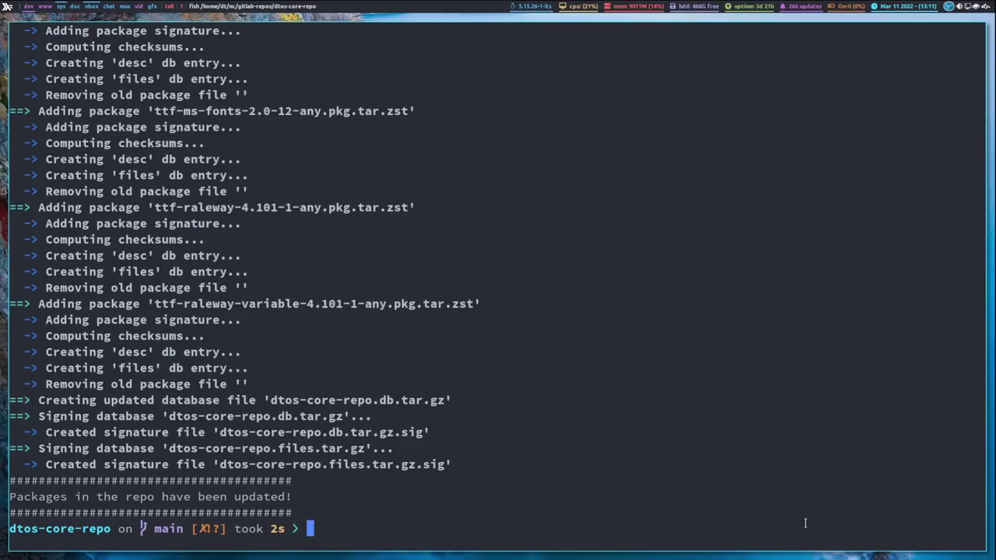
pyautogui.write('git status')
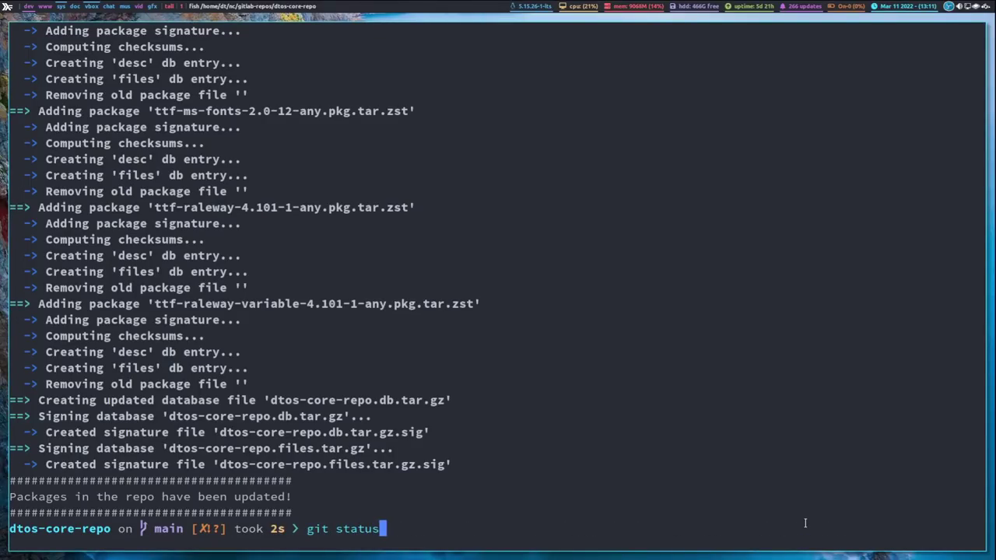
pyautogui.press('Return')
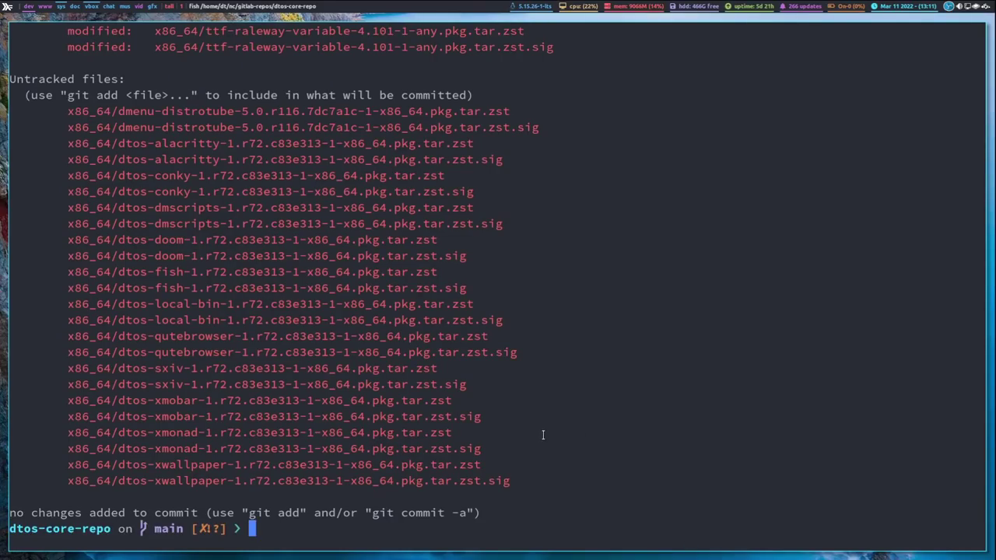
pyautogui.scroll(15, 545, 510)
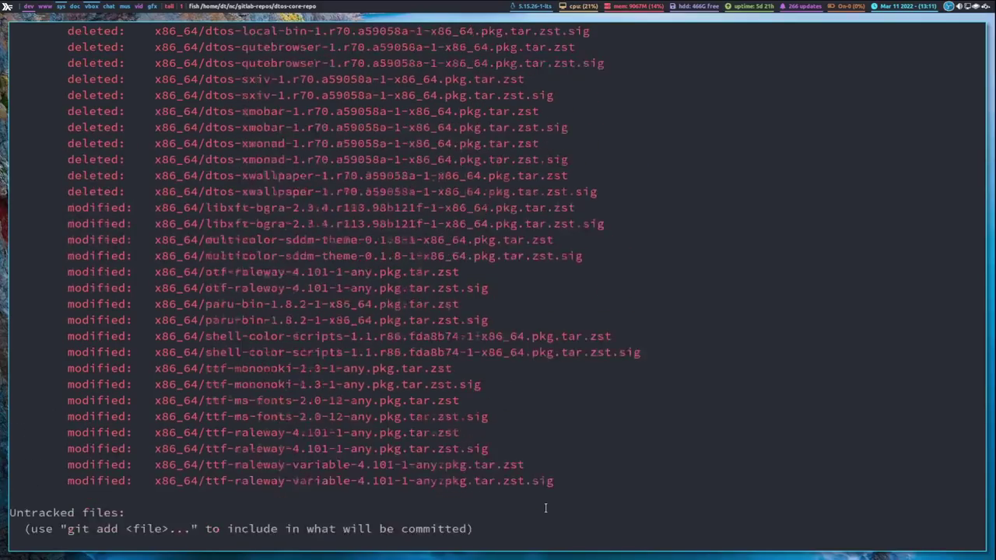
pyautogui.scroll(-10, 545, 509)
pyautogui.scroll(-6, 546, 508)
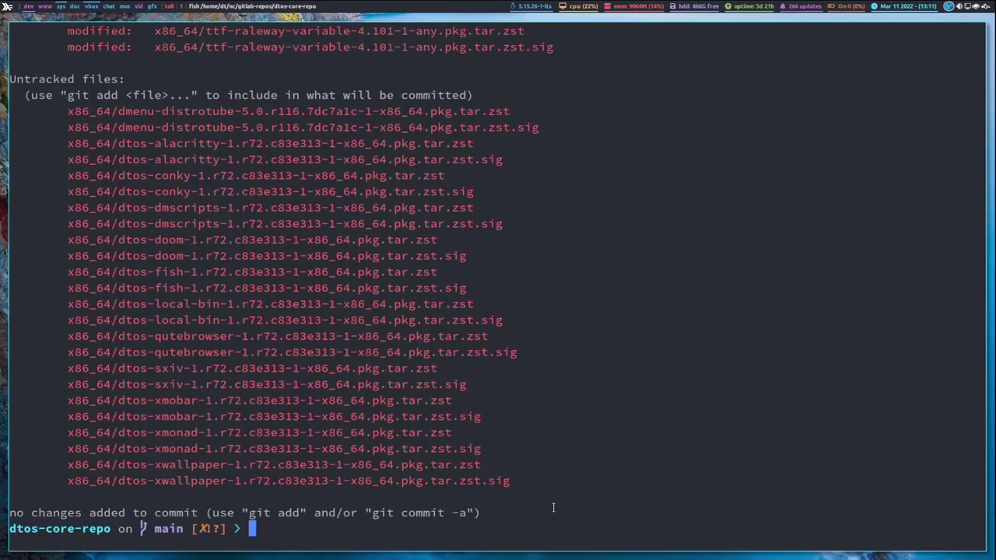
pyautogui.write('git ')
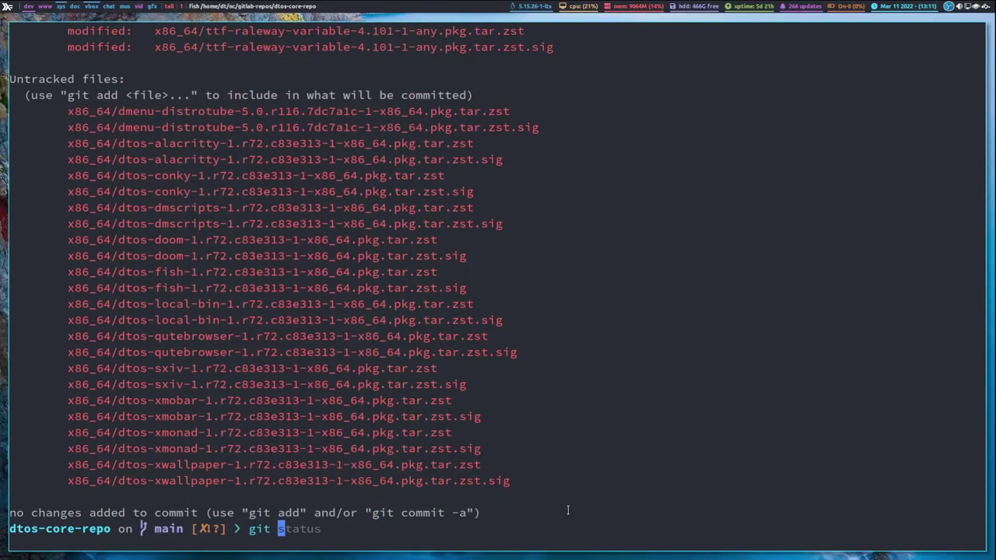
pyautogui.write('add *')
pyautogui.press('Return')
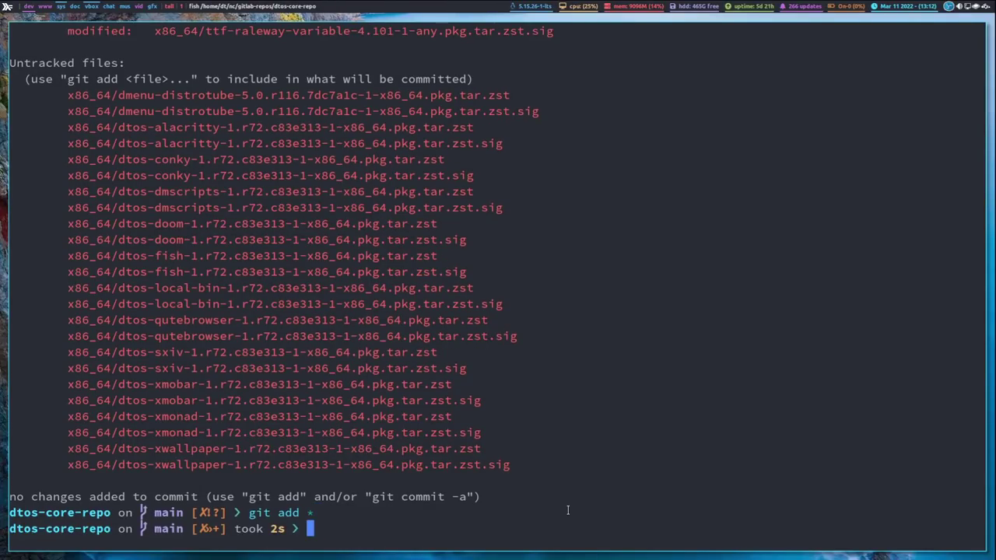
# Step: Commit as 'Updating database.', push to GitLab, and close the dtos-core-repo terminal
pyautogui.write('git comm')
pyautogui.press('Right')
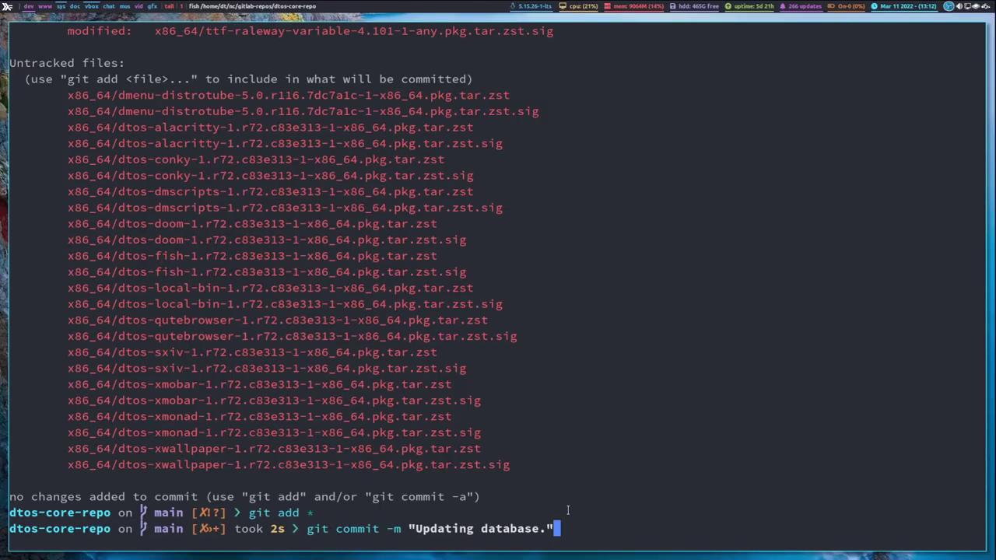
pyautogui.press('Return')
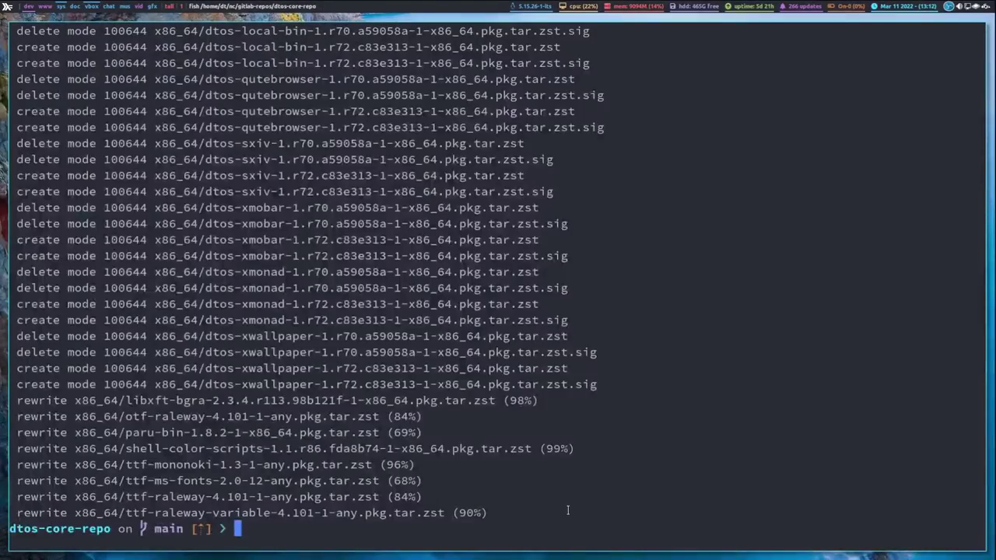
pyautogui.write('git push')
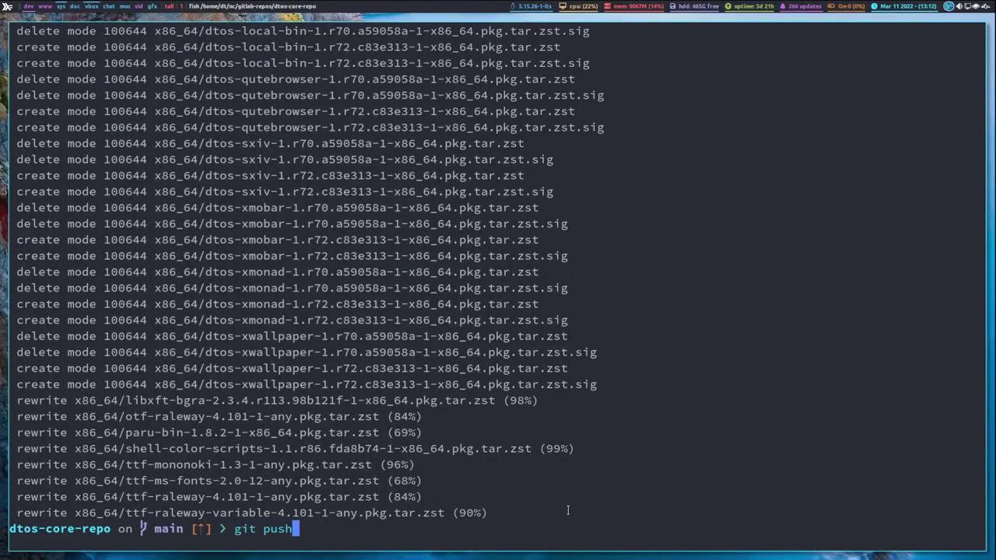
pyautogui.press('Return')
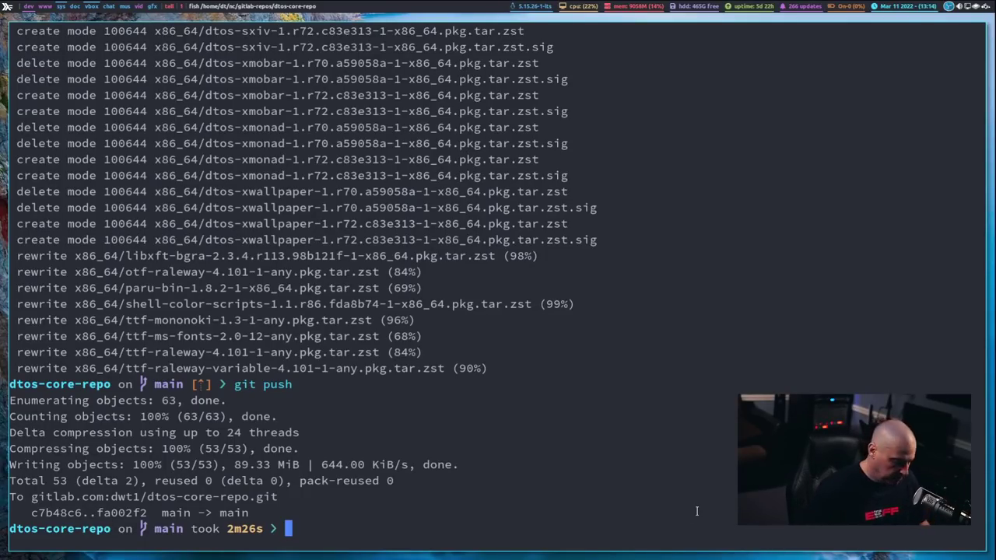
pyautogui.press('super+shift+c')
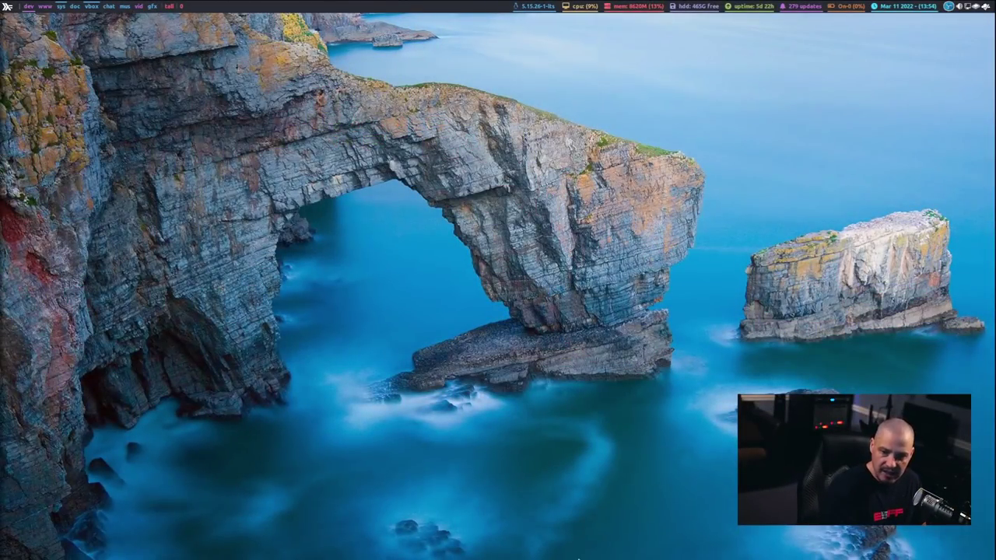
# Step: Switch to the KDE VM workspace and open a Konsole terminal zoomed in two steps
pyautogui.press('super+5')
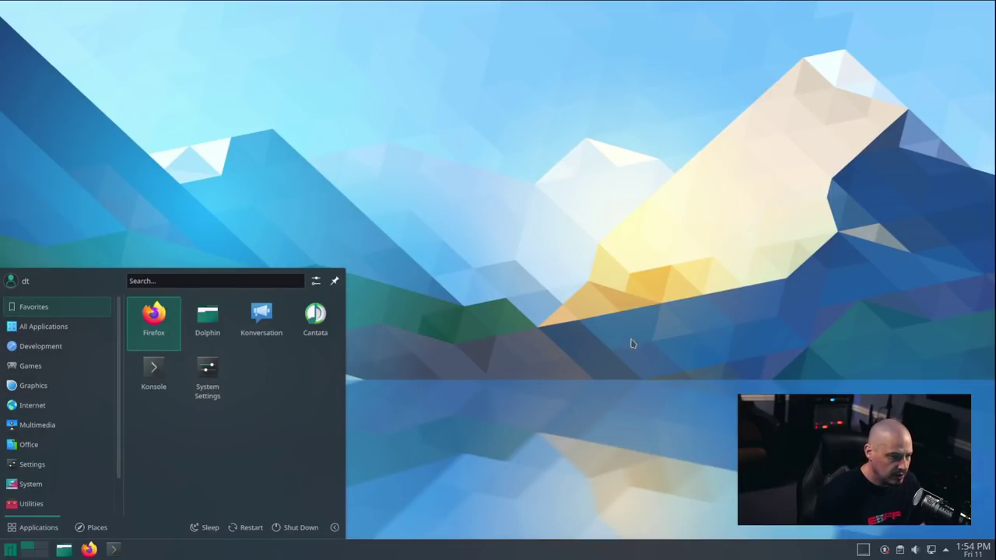
pyautogui.click(660, 386)
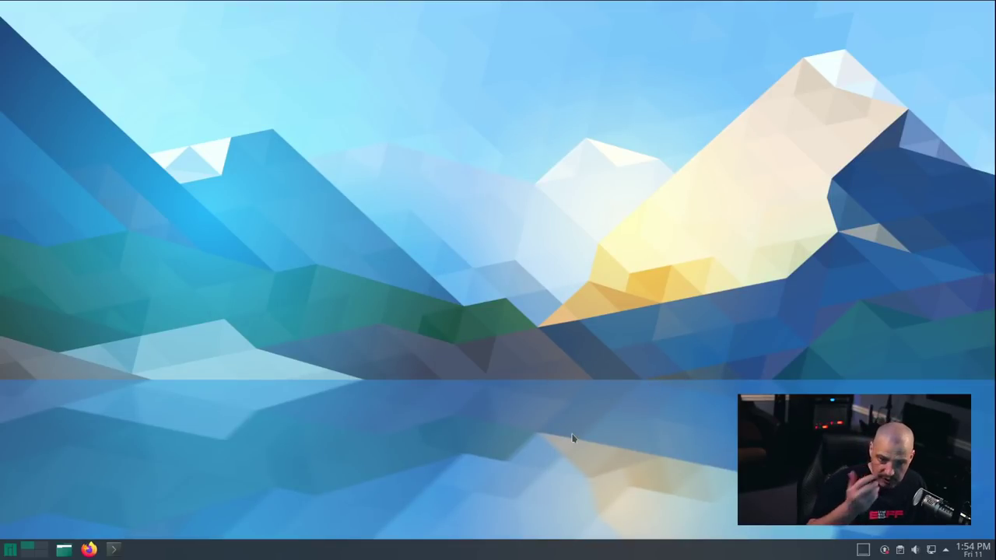
pyautogui.click(115, 549)
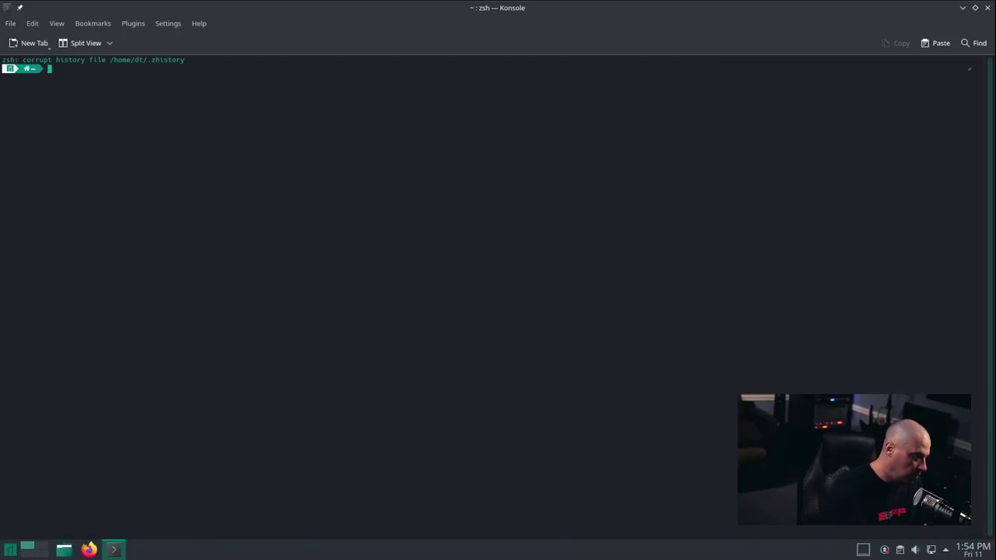
pyautogui.hotkey('ctrl', '+')
pyautogui.hotkey('ctrl', '+')
pyautogui.hotkey('ctrl', '+')
pyautogui.hotkey('ctrl', '+')
pyautogui.hotkey('ctrl', '+')
pyautogui.hotkey('ctrl', '+')
pyautogui.hotkey('ctrl', '+')
pyautogui.hotkey('ctrl', '+')
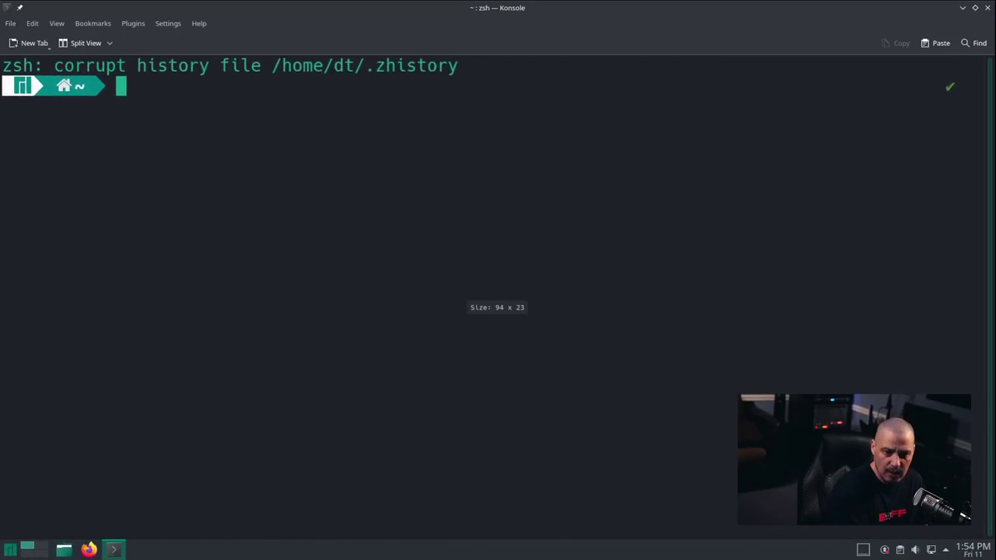
pyautogui.hotkey('ctrl', '+')
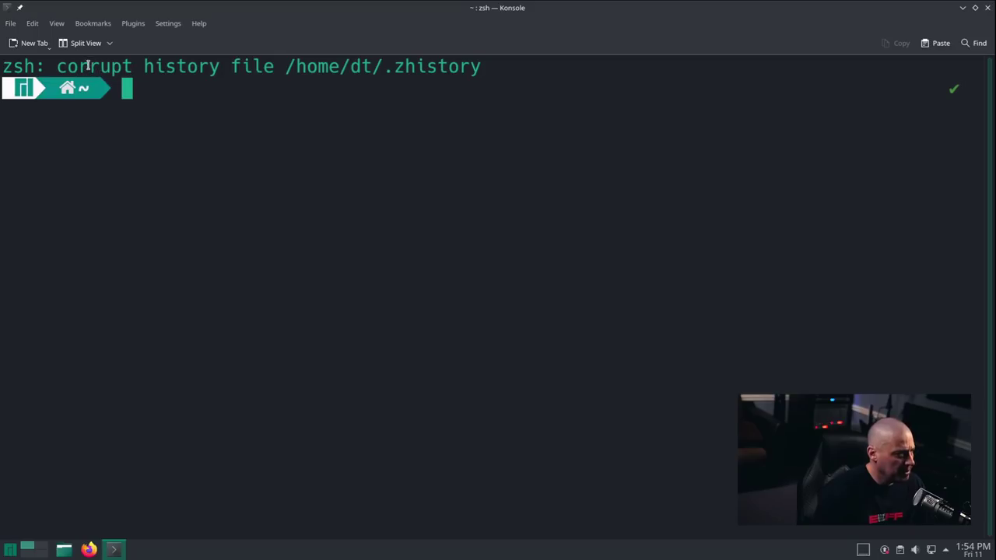
# Step: Clear the corrupt-history warning from the terminal with the clear command
pyautogui.moveTo(381, 68); pyautogui.dragTo(490, 70)
pyautogui.click(452, 153)
pyautogui.write('cler')
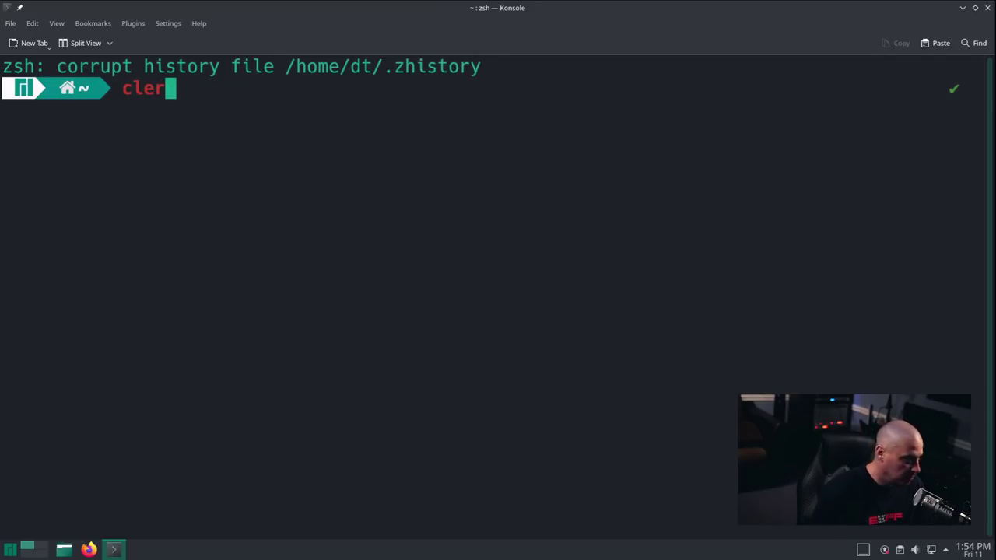
pyautogui.press('BackSpace')
pyautogui.write('ar')
pyautogui.press('Return')
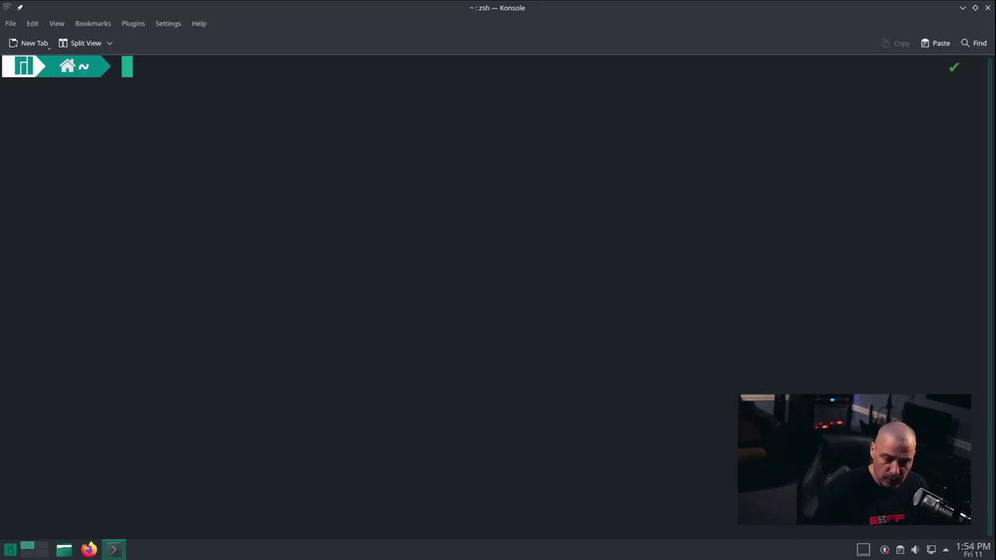
pyautogui.write('git clone ')
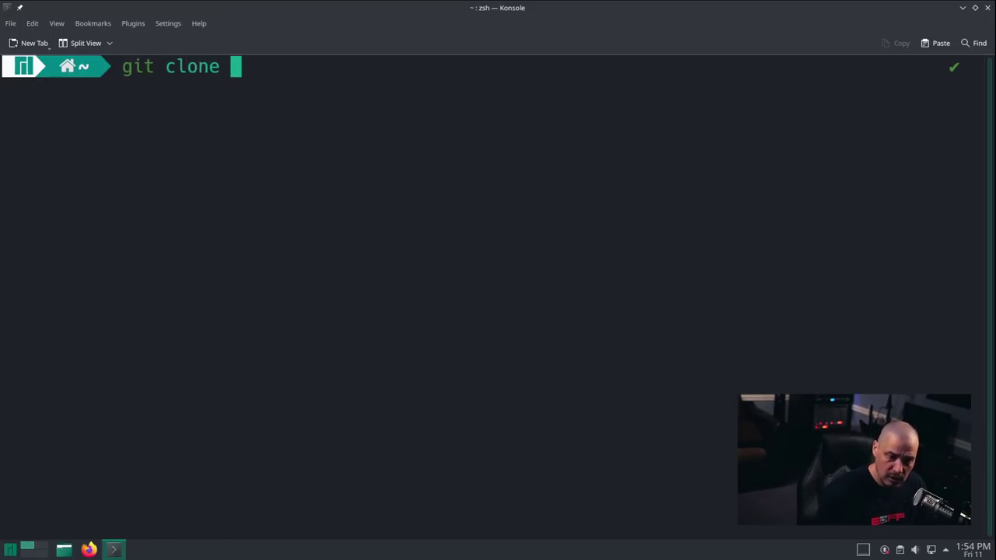
pyautogui.write('https')
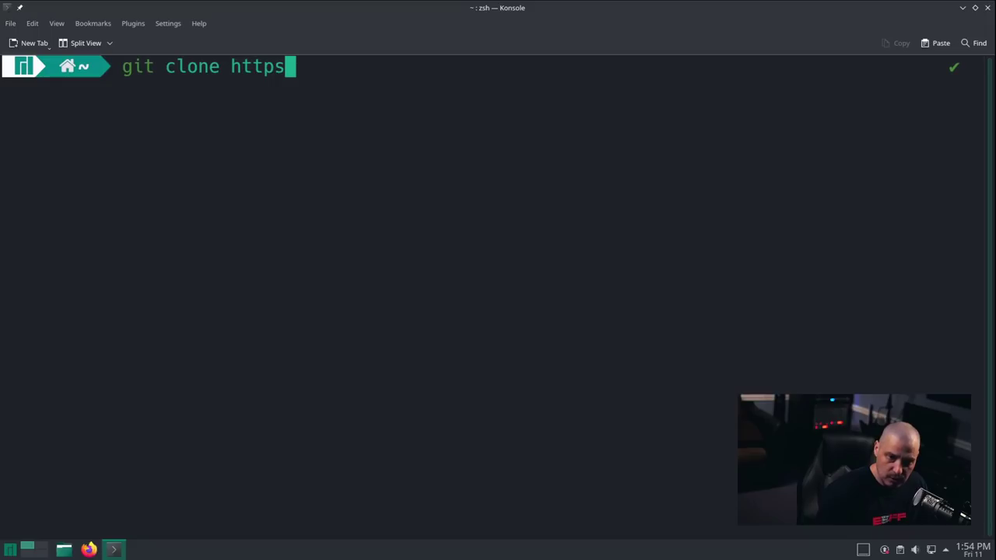
pyautogui.write(':')
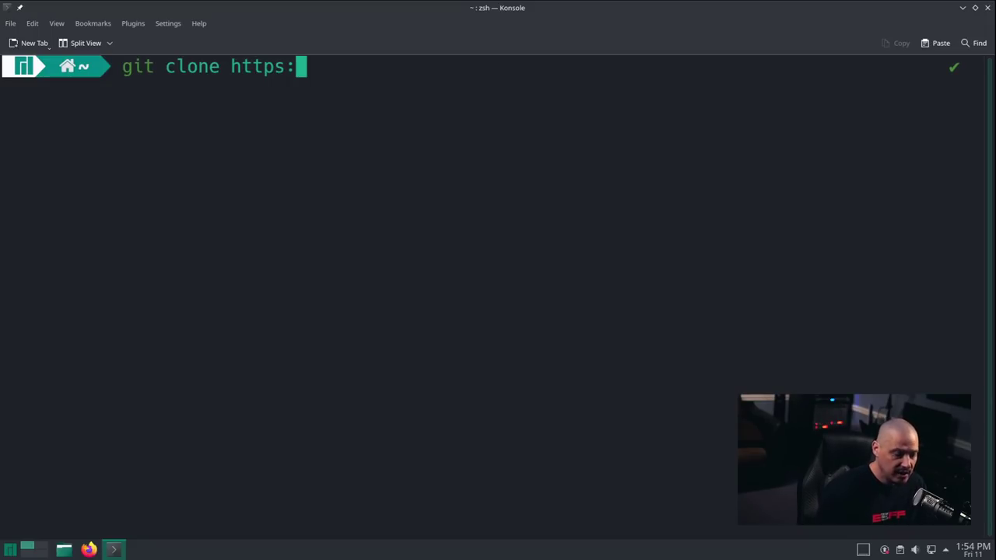
pyautogui.write('//gitla')
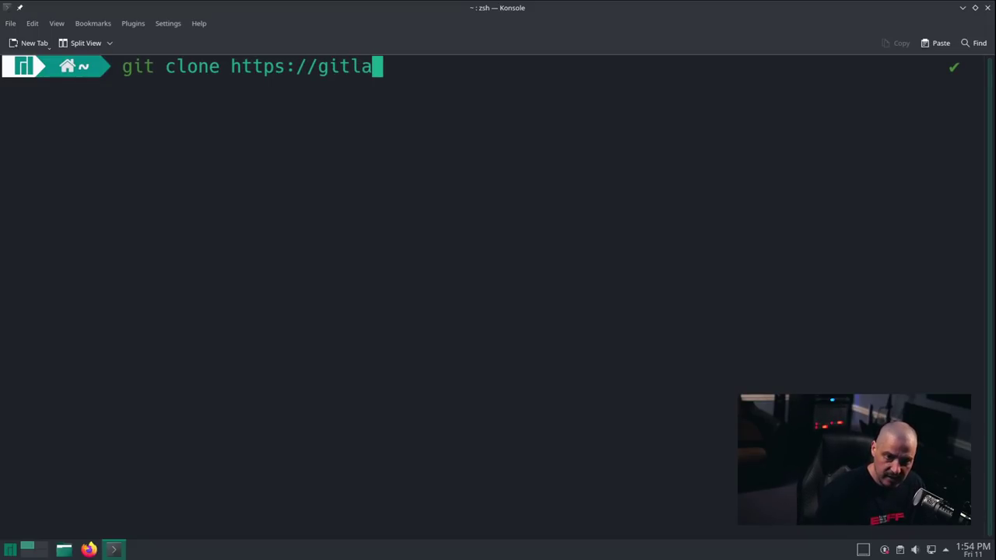
pyautogui.write('b.com/d')
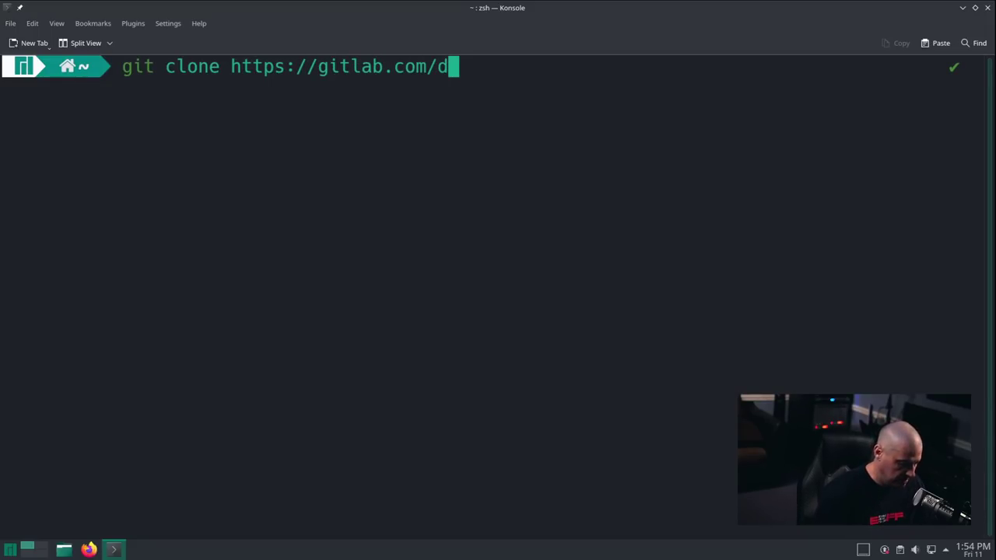
pyautogui.write('wt1/')
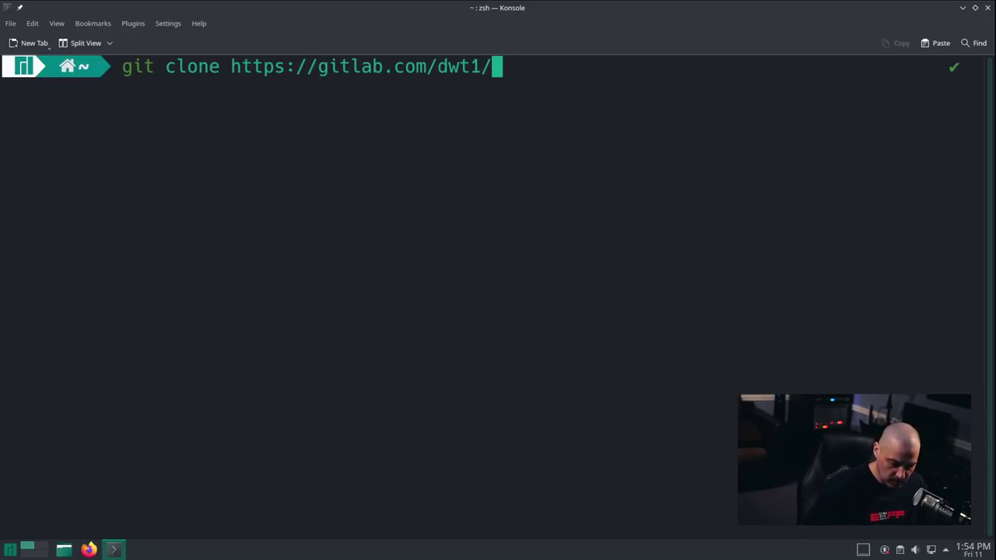
pyautogui.write('dtos')
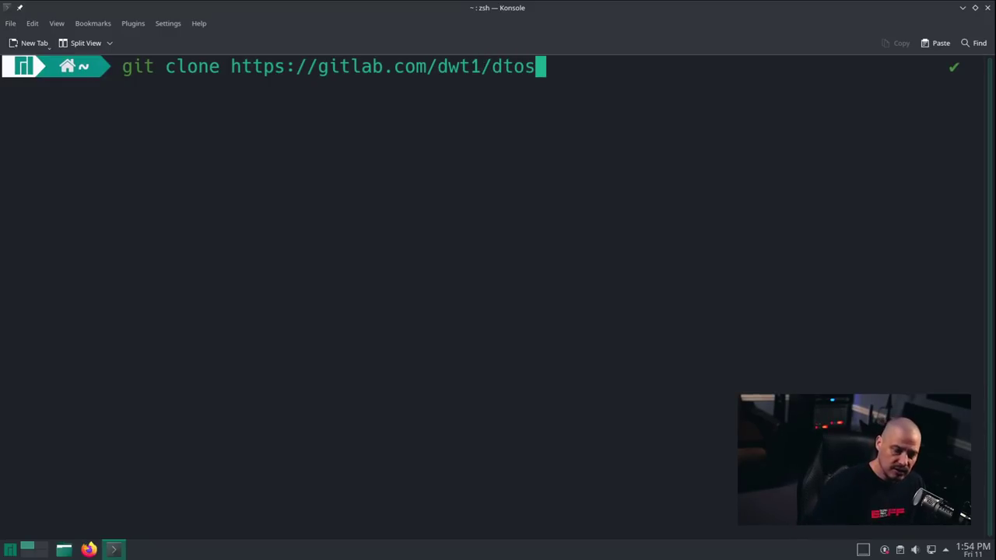
pyautogui.press('Return')
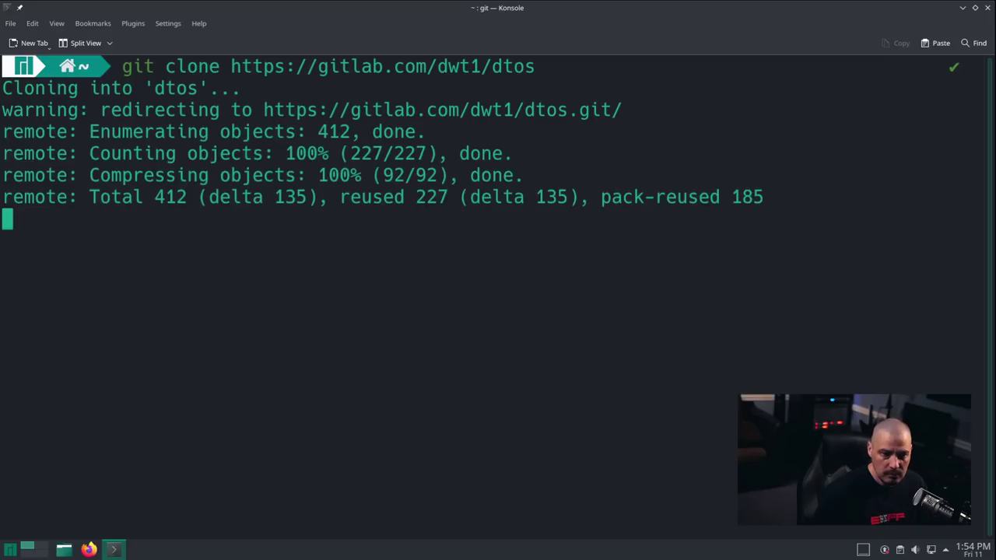
pyautogui.write('ls')
pyautogui.press('Return')
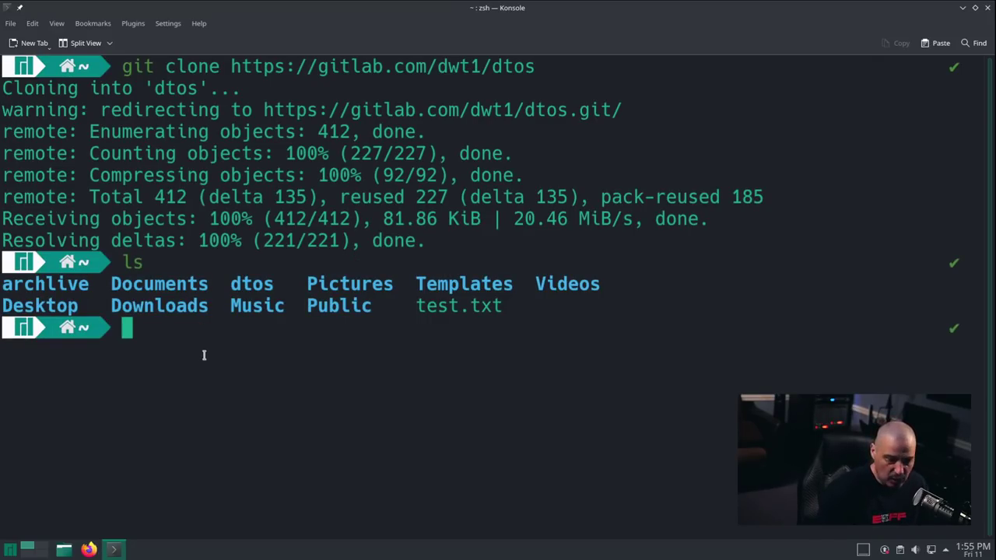
# Step: Enter ~/dtos, list its files, and type ./dtos at the prompt
pyautogui.doubleClick(249, 285)
pyautogui.click(315, 330)
pyautogui.write('cd dtos')
pyautogui.press('Return')
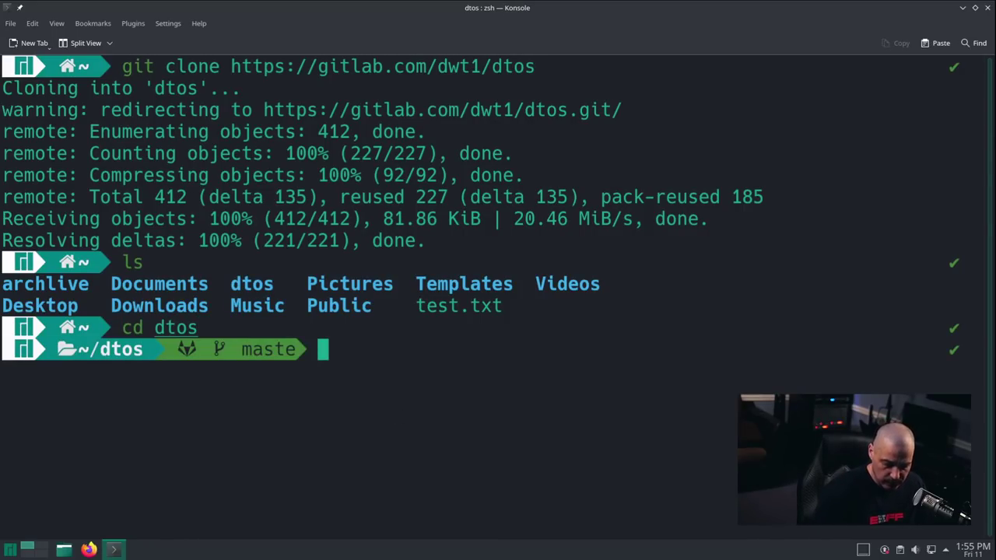
pyautogui.write('ls')
pyautogui.press('Return')
pyautogui.doubleClick(161, 374)
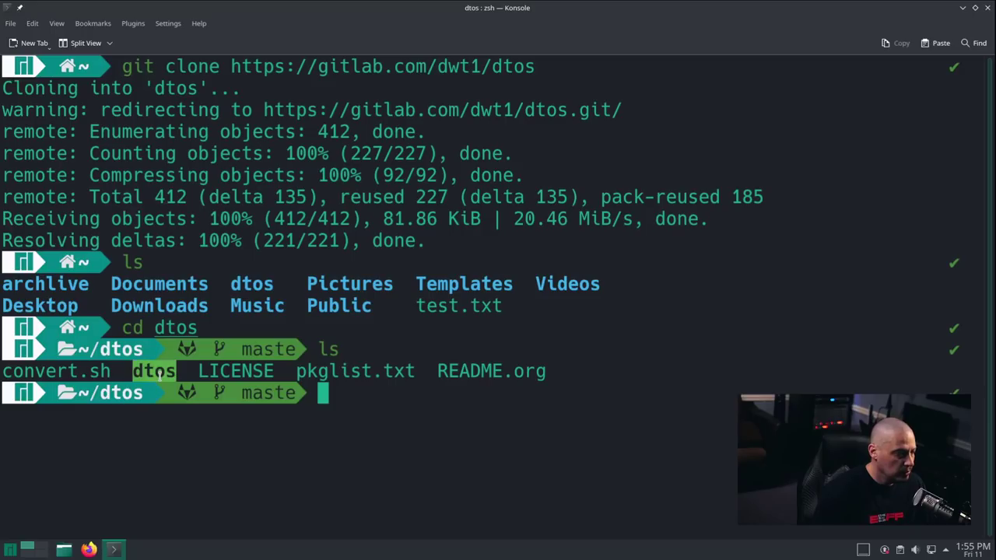
pyautogui.click(459, 410)
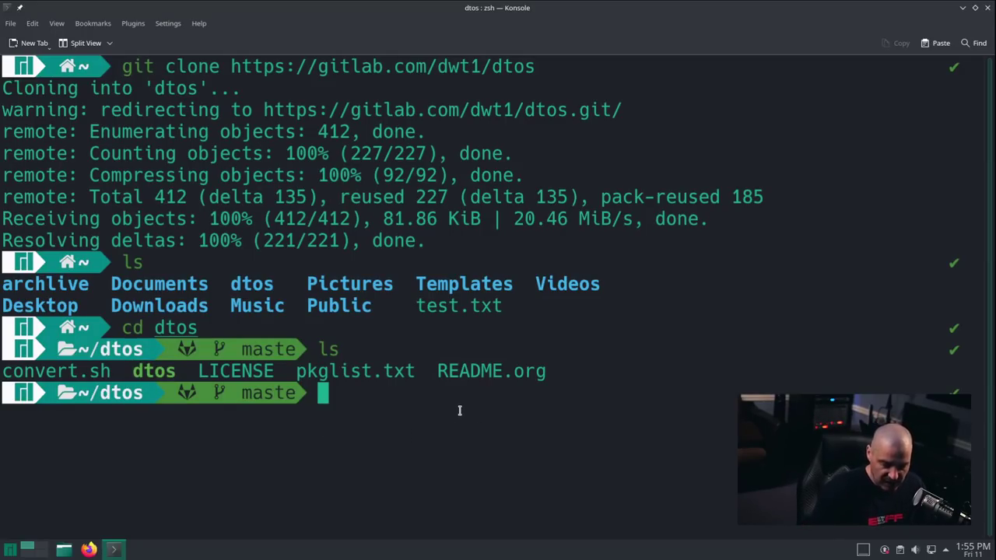
pyautogui.write('./')
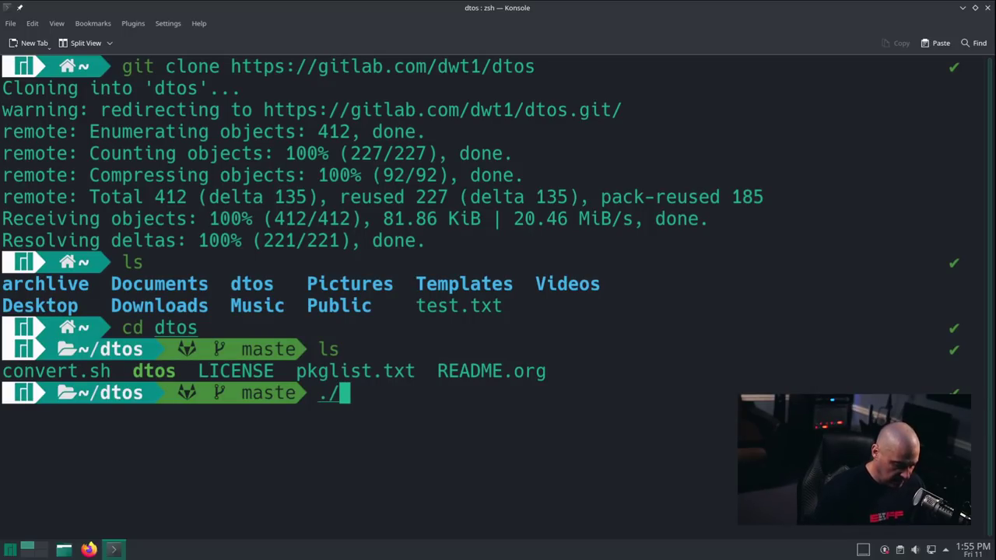
pyautogui.write('dtos')
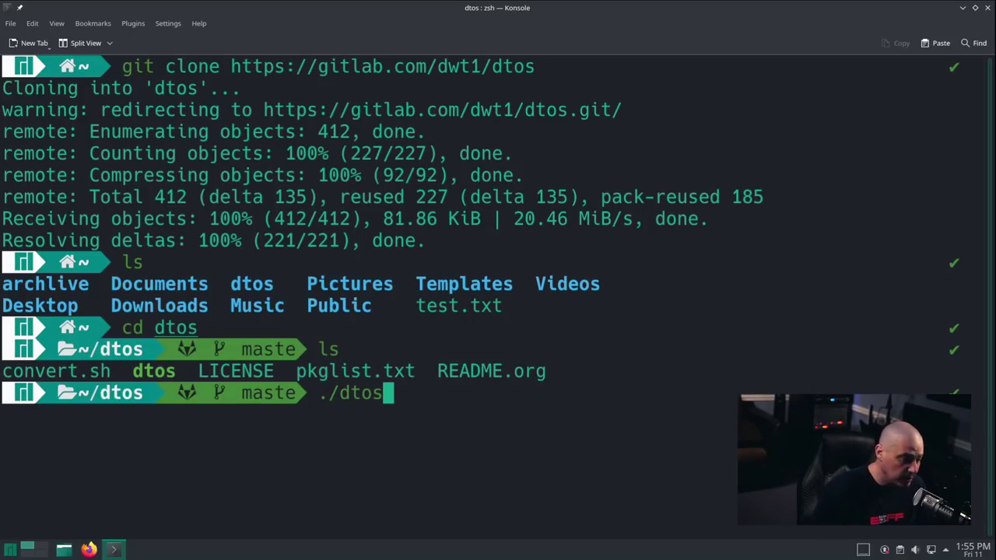
# Step: Launch ./dtos with the sudo password and accept the intro, root notice, beta warning and Begin Installation
pyautogui.press('Return')
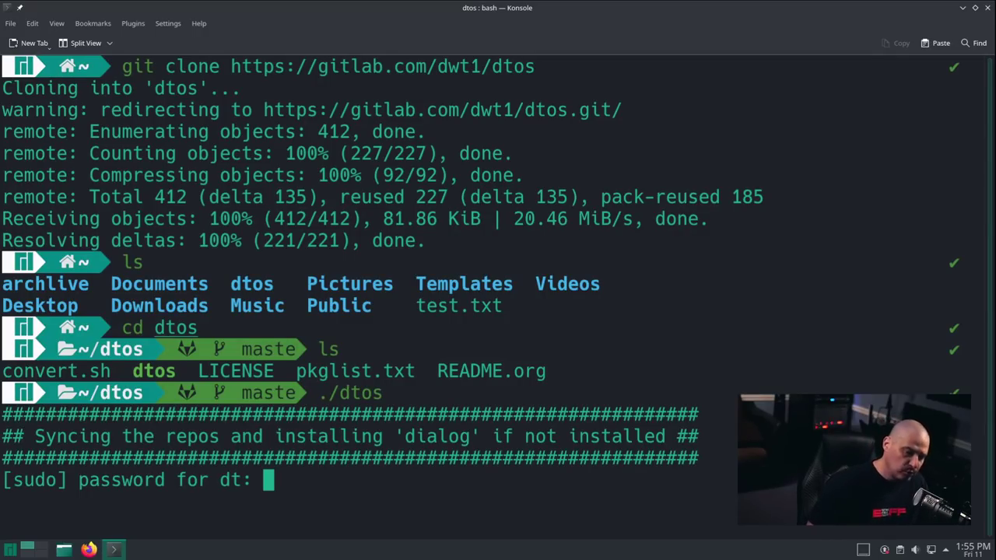
pyautogui.press('Return')
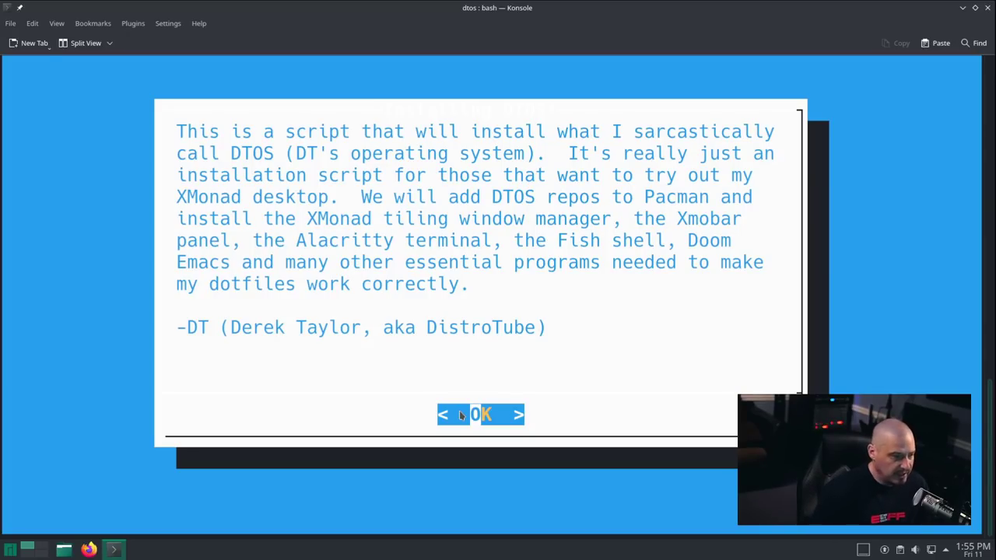
pyautogui.press('Return')
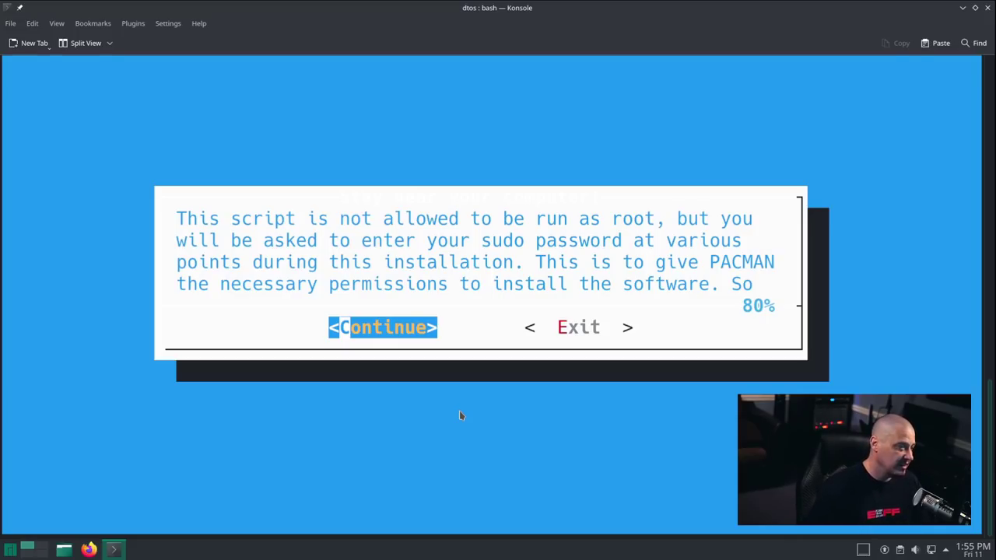
pyautogui.press('Return')
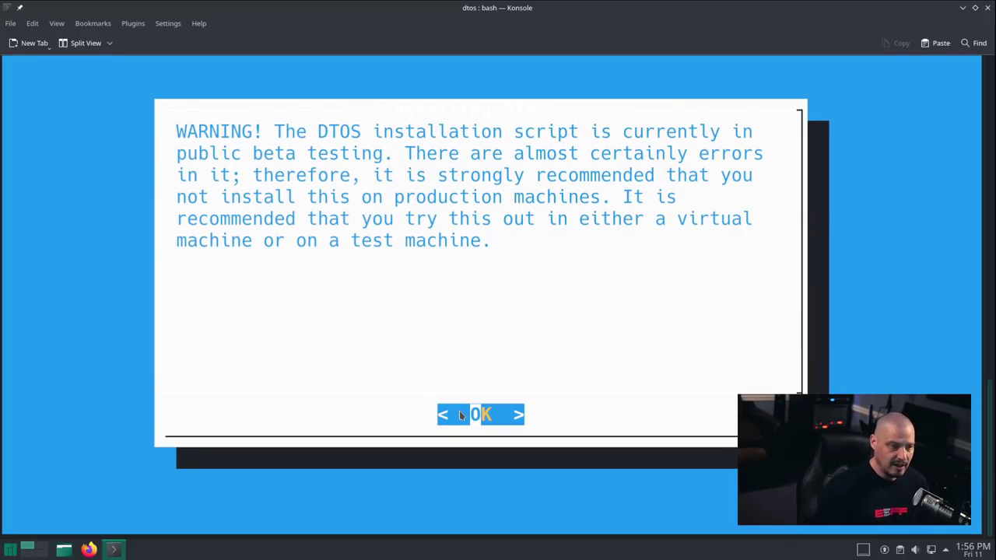
pyautogui.press('Return')
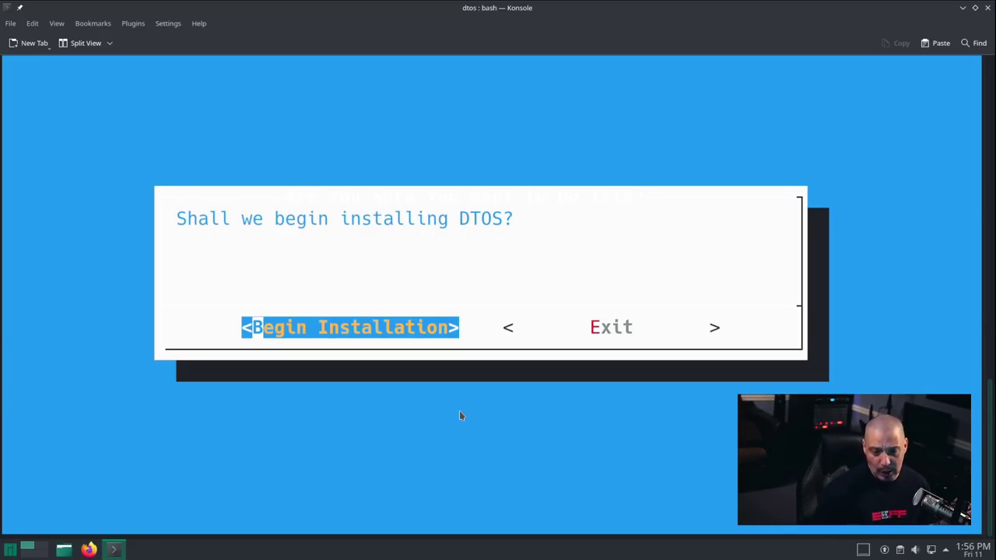
pyautogui.press('Return')
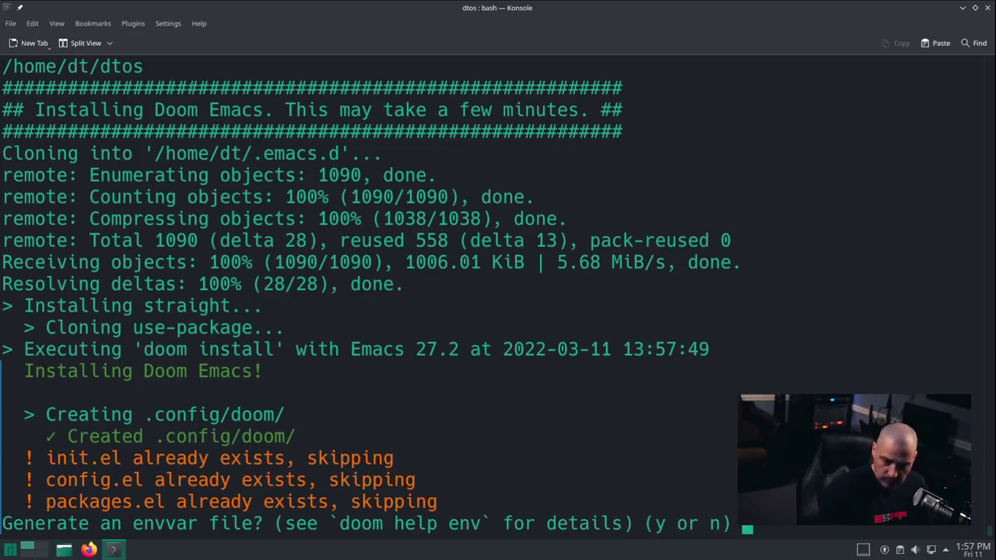
# Step: Answer y to generating the Doom envvar file and y to installing the all-the-icons fonts
pyautogui.write('y')
pyautogui.press('Return')
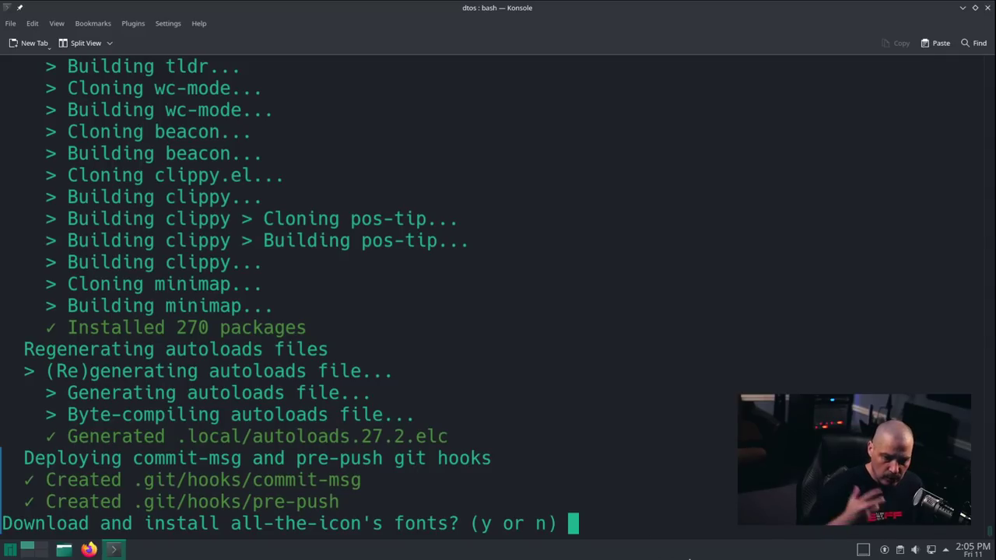
pyautogui.write('y')
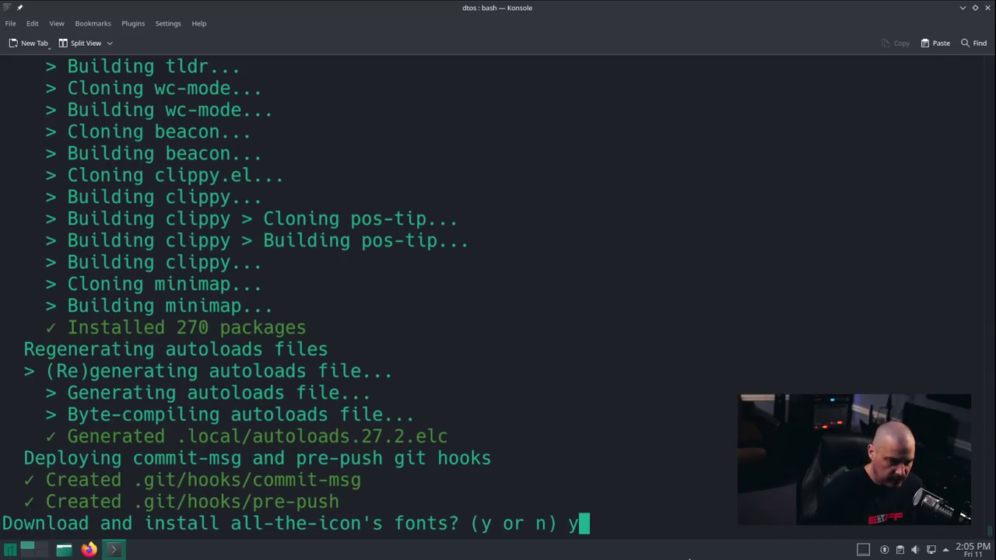
pyautogui.press('Return')
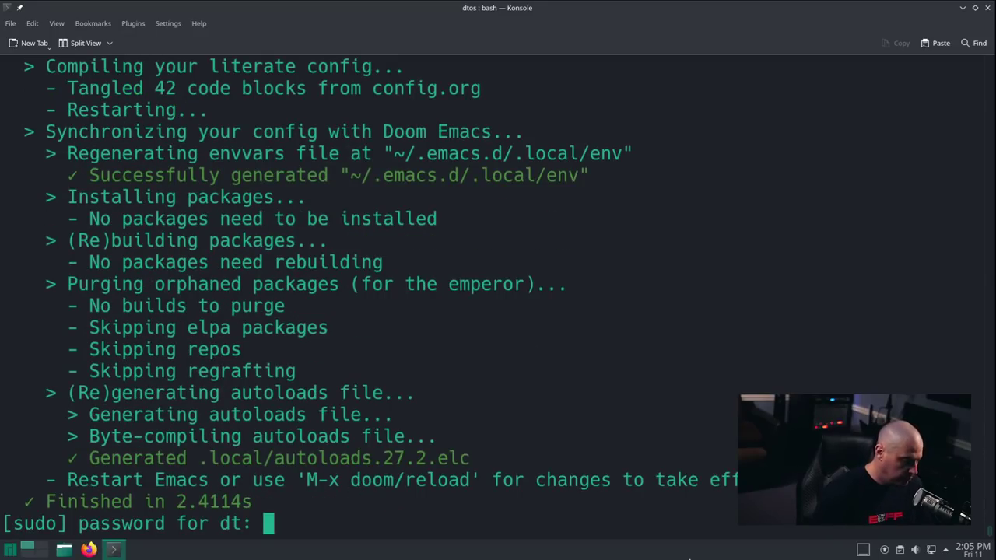
# Step: Submit the sudo password, choose option 1 (fish) as default shell, and confirm the reboot with y
pyautogui.press('Return')
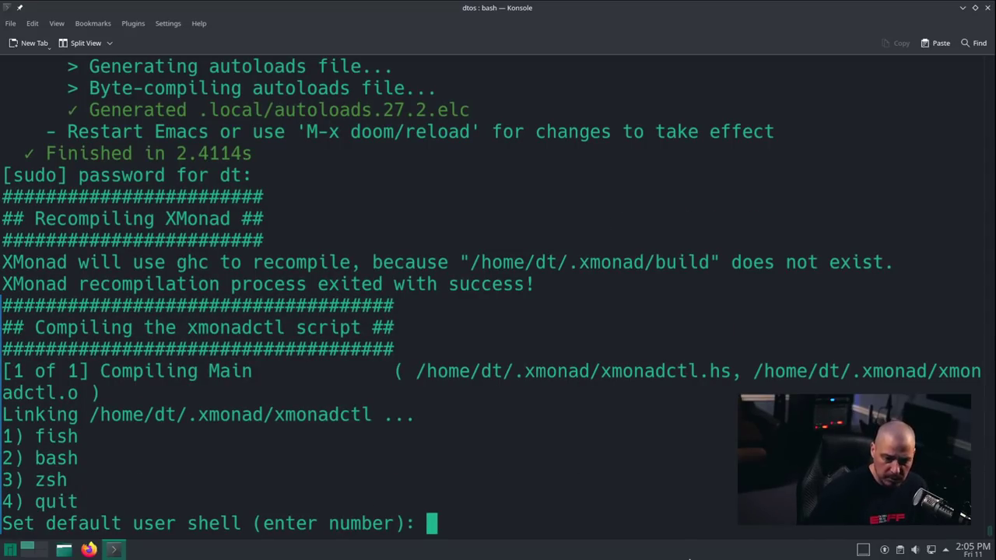
pyautogui.write('1')
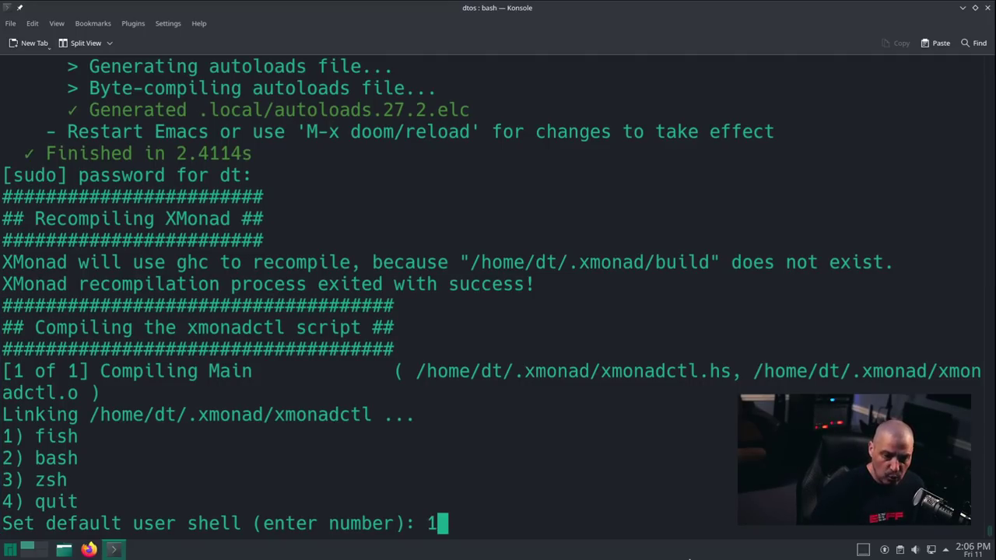
pyautogui.press('Return')
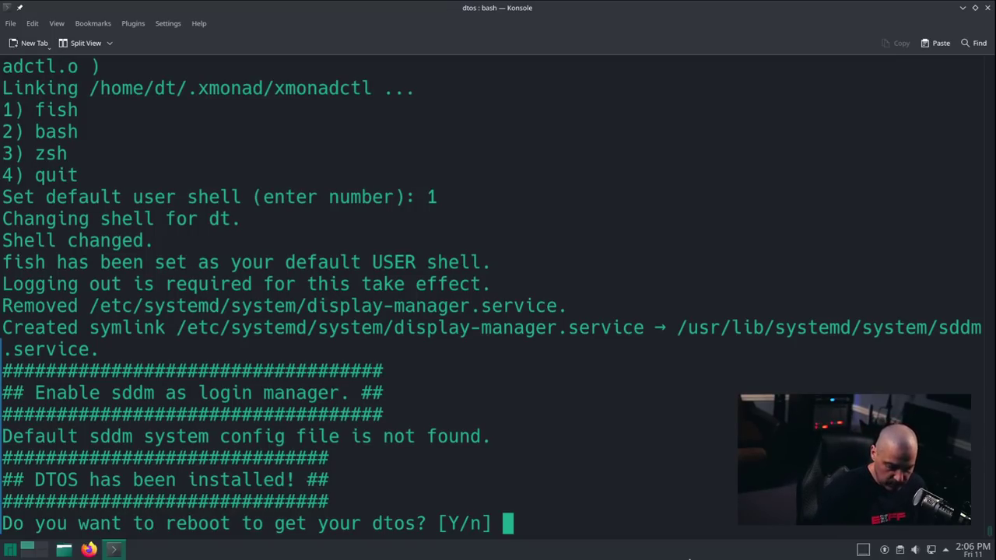
pyautogui.write('y')
pyautogui.press('Return')
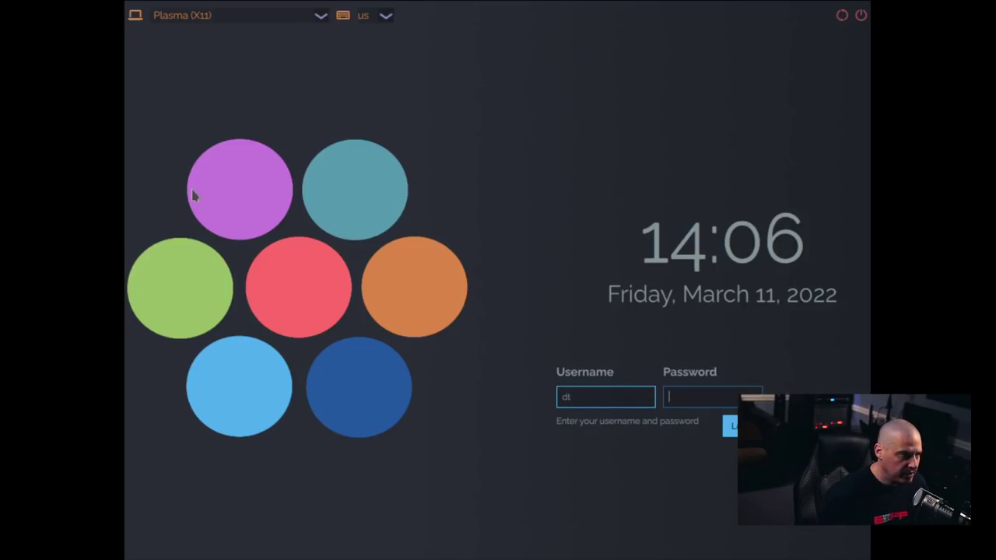
# Step: Pick the Xmonad session on the SDDM screen and log in with the user password
pyautogui.click(320, 18)
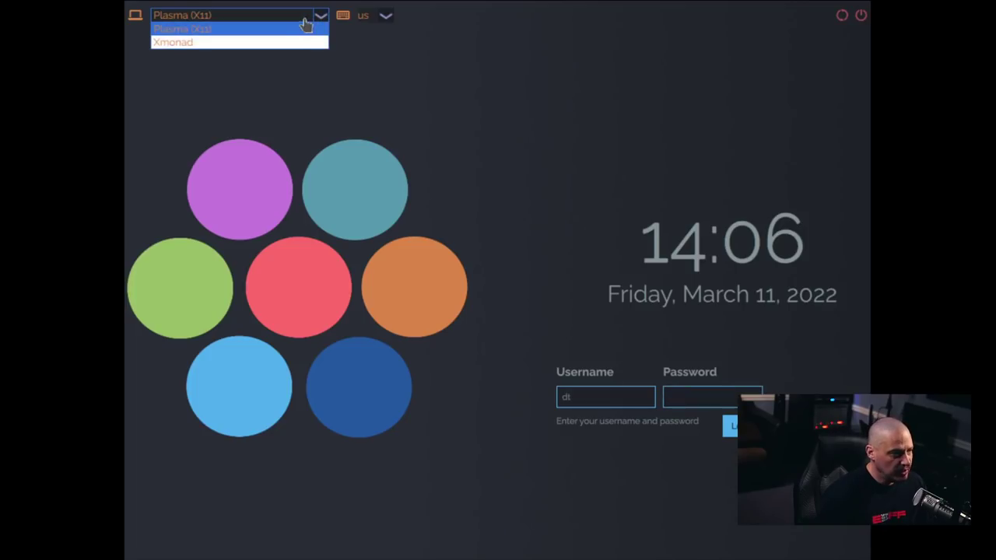
pyautogui.click(246, 43)
pyautogui.click(698, 400)
pyautogui.write('••')
pyautogui.press('Return')
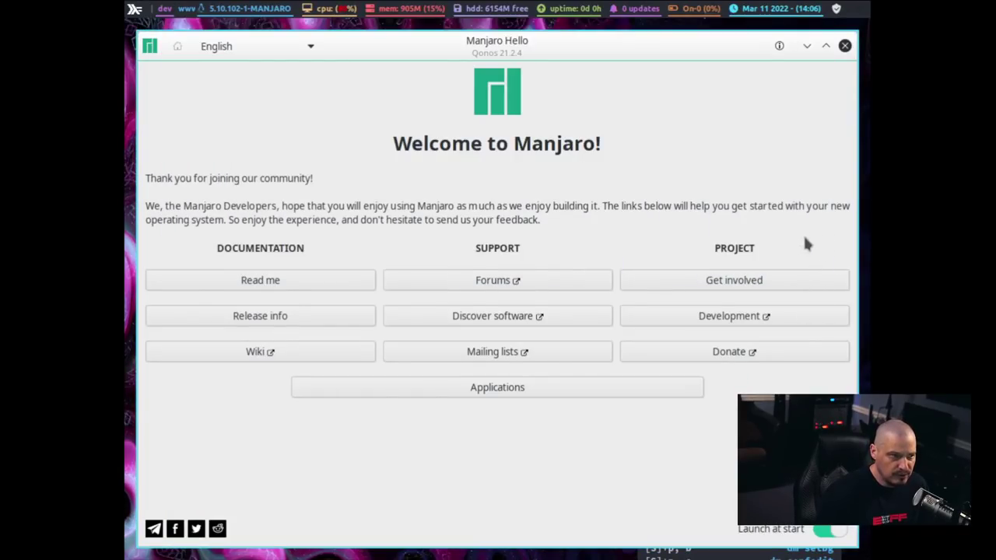
# Step: Close Manjaro Hello, then open and close a terminal showing fish startup errors
pyautogui.click(846, 47)
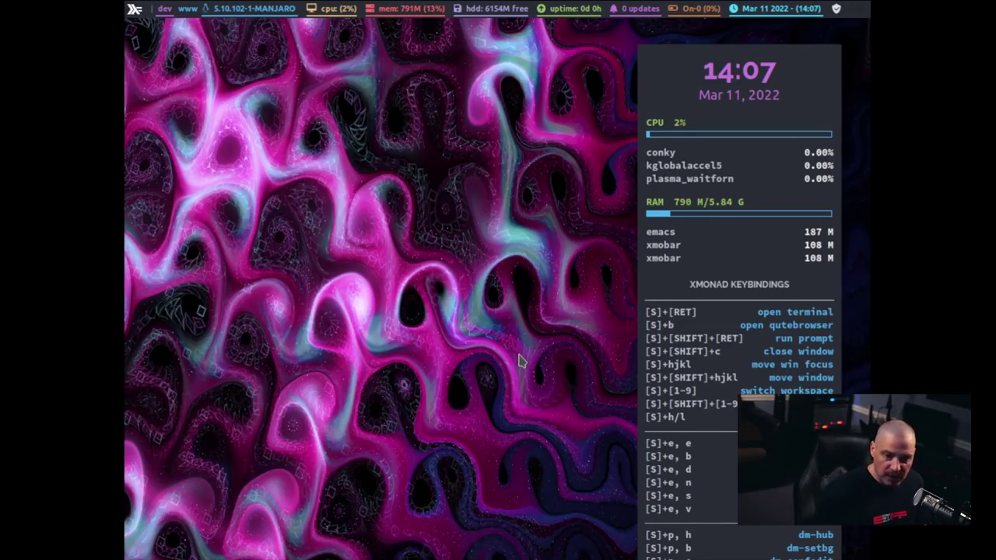
pyautogui.press('super+Return')
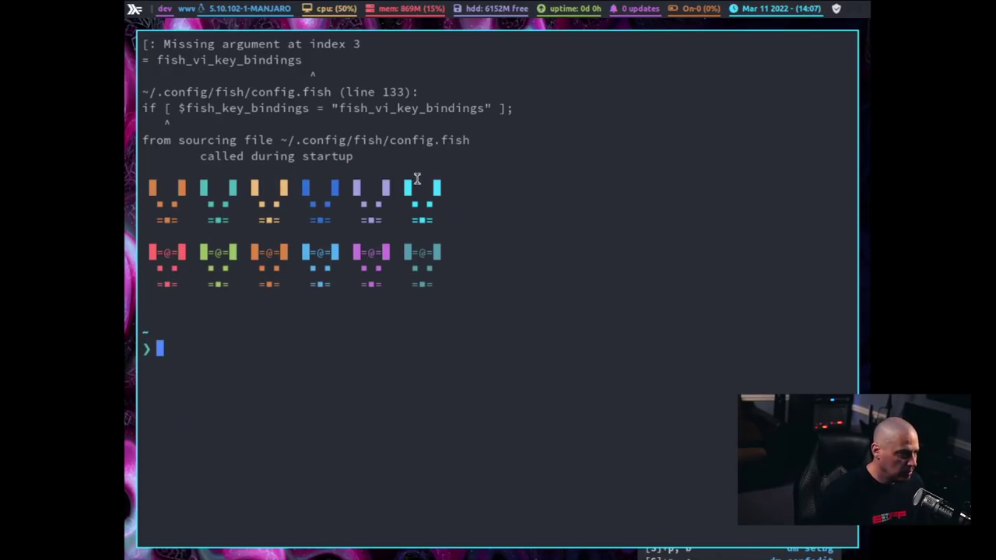
pyautogui.moveTo(246, 103); pyautogui.dragTo(143, 39)
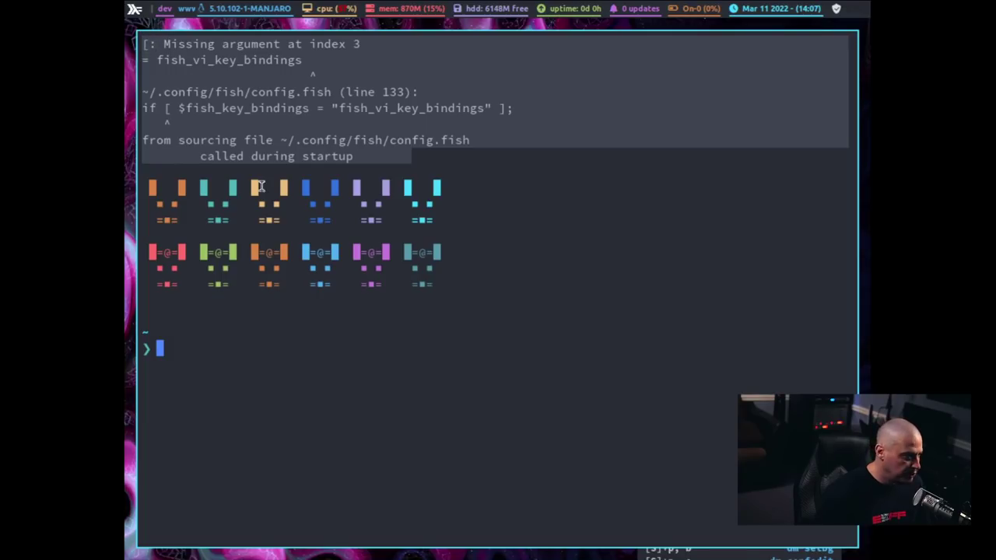
pyautogui.click(322, 360)
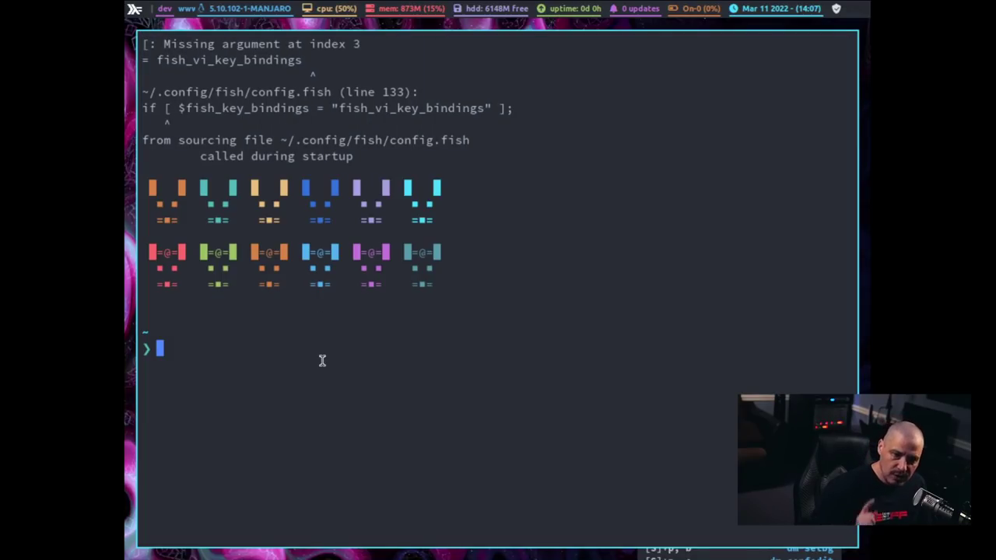
pyautogui.press('super+shift+c')
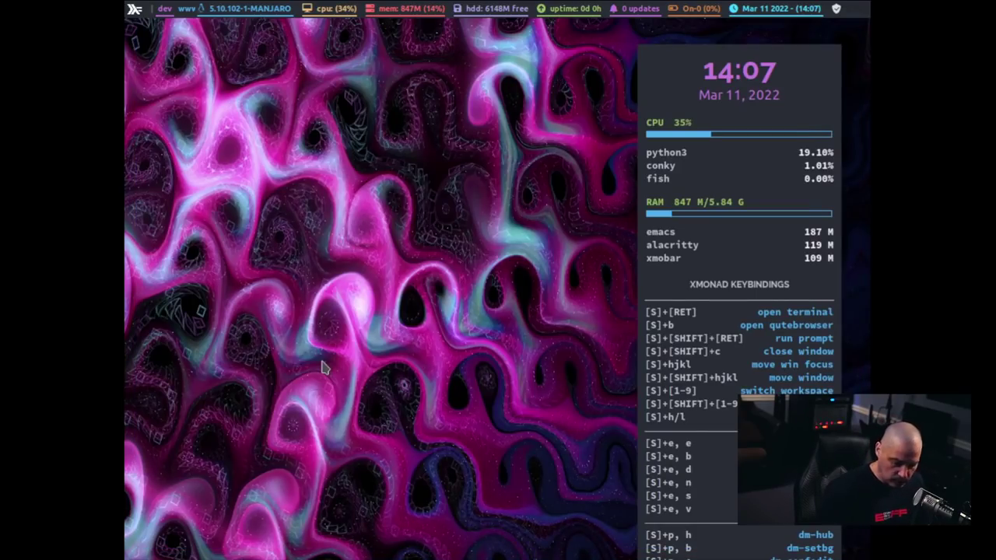
# Step: Open a fresh terminal and type xrandr -s 1920x1080 at the prompt
pyautogui.press('super+Return')
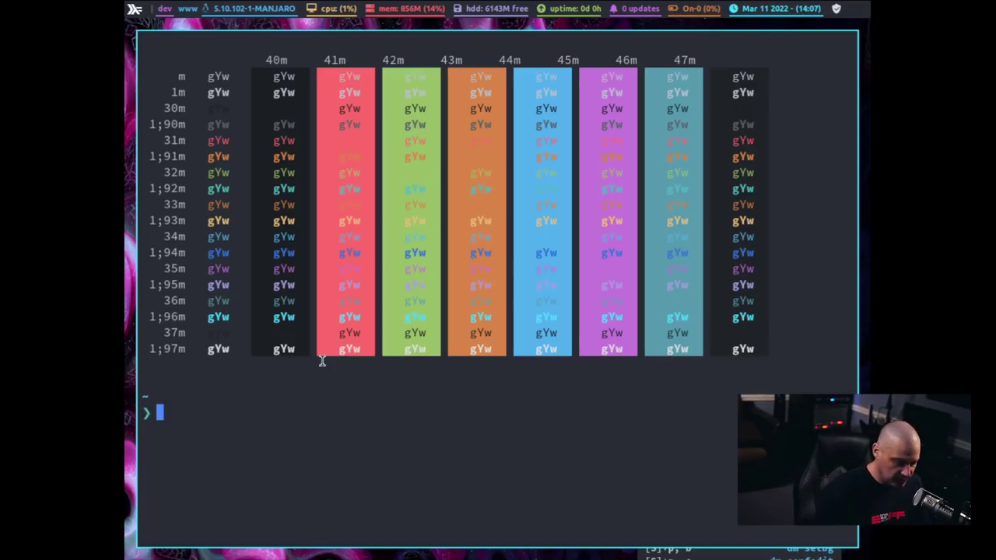
pyautogui.write('xrandr')
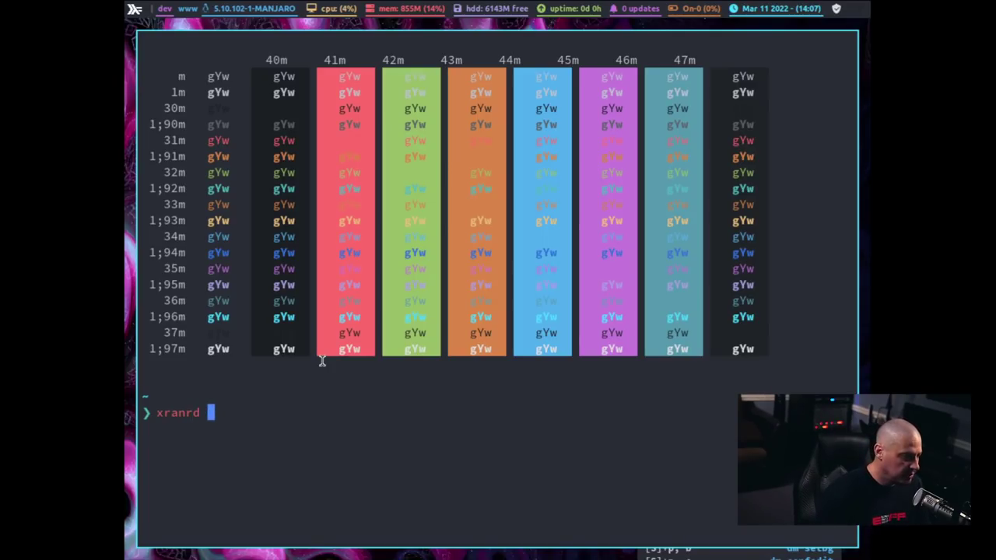
pyautogui.press('BackSpace')
pyautogui.press('BackSpace')
pyautogui.press('BackSpace')
pyautogui.press('BackSpace')
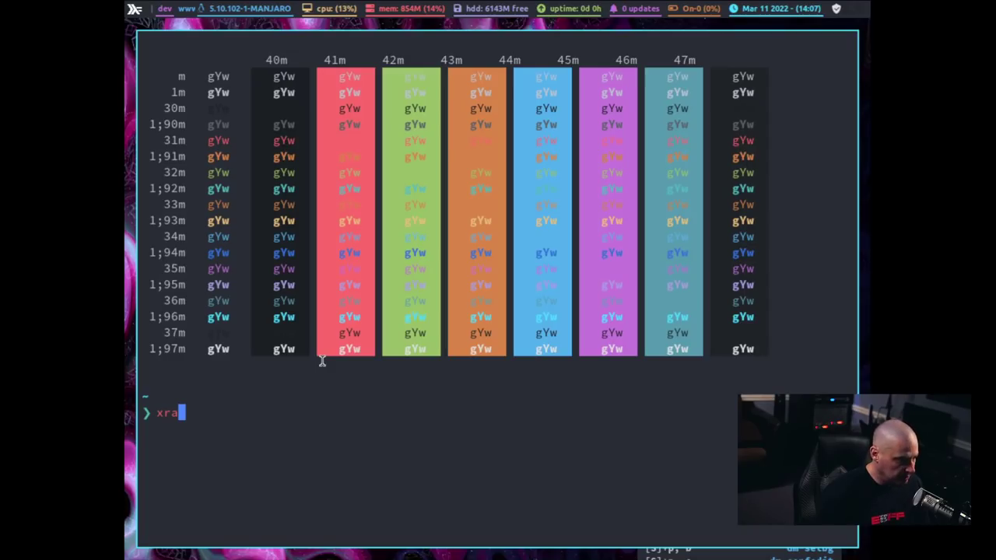
pyautogui.write('ndr -s')
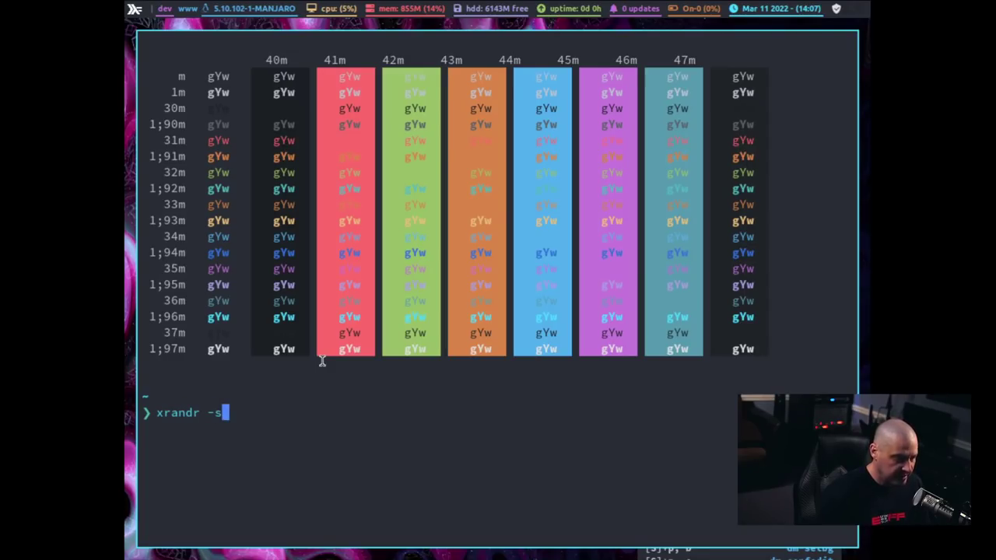
pyautogui.write(' 1920x1080')
# Step: Apply the 1920x1080 resolution with xrandr and switch to the empty www workspace
pyautogui.press('Return')
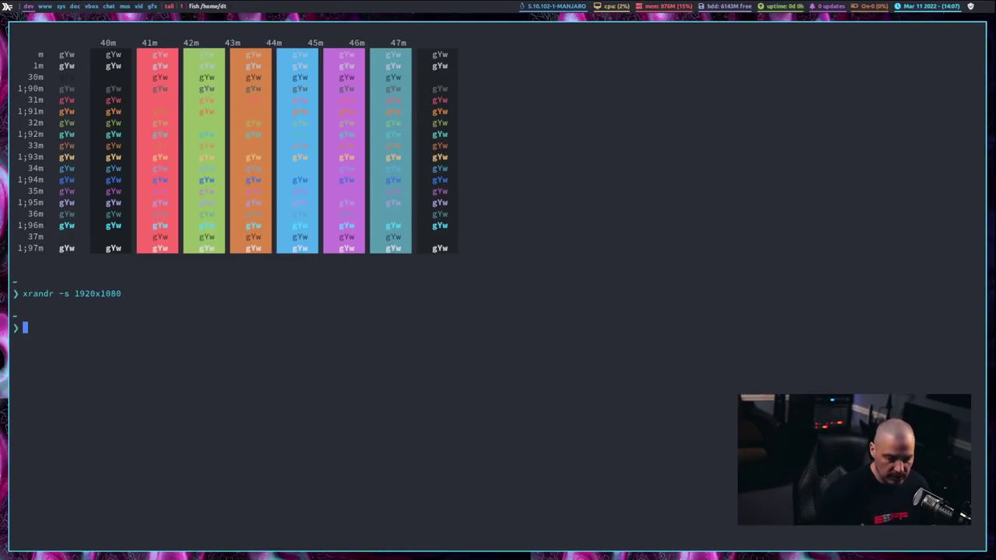
pyautogui.press('super+shift+Return')
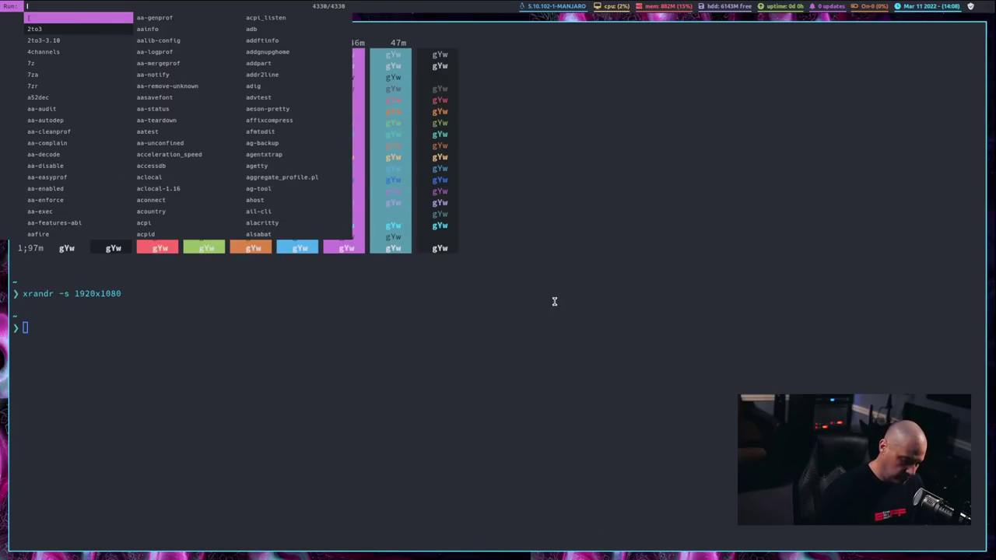
pyautogui.press('Escape')
pyautogui.press('super+2')
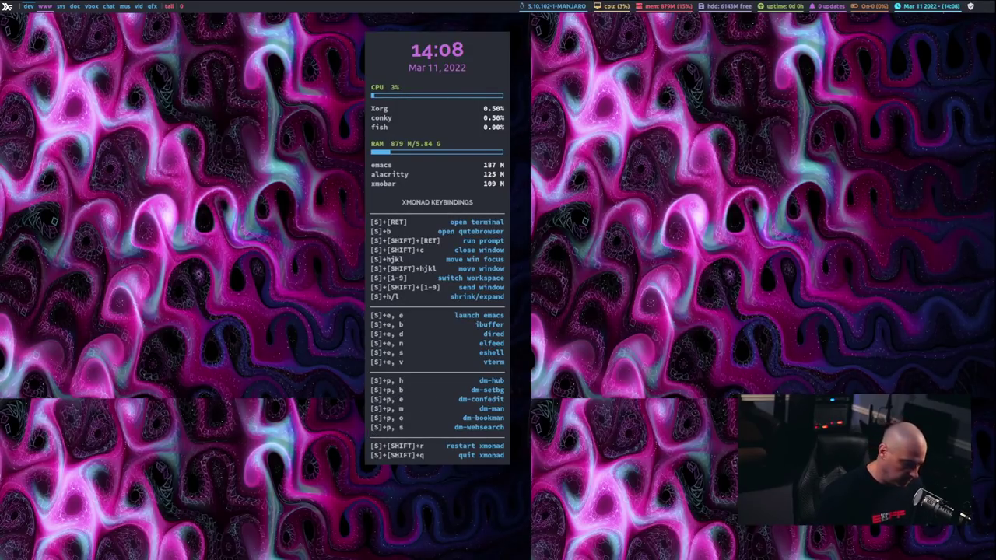
# Step: Apply a random wallpaper with dm-setbg and keep it
pyautogui.press('super+p')
pyautogui.press('b')
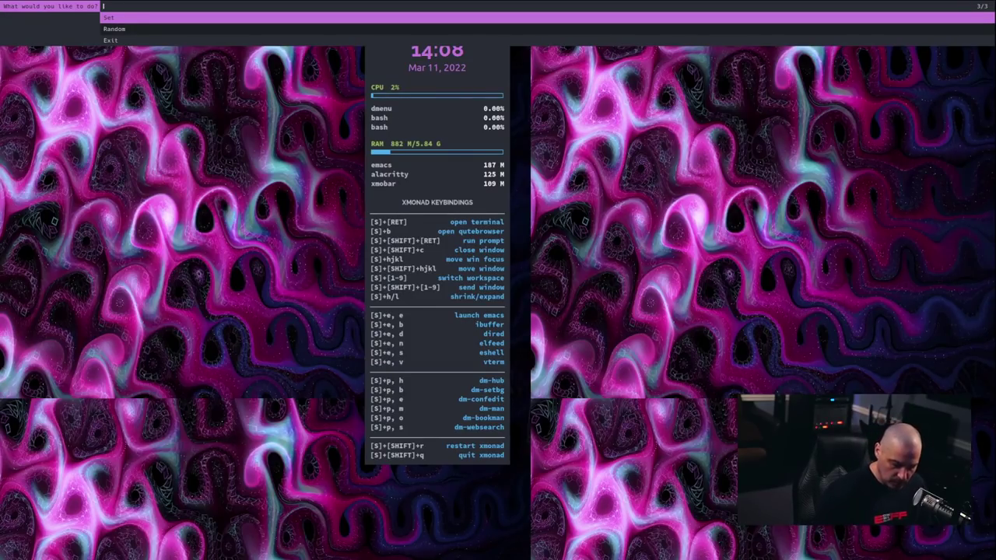
pyautogui.press('Down')
pyautogui.press('Return')
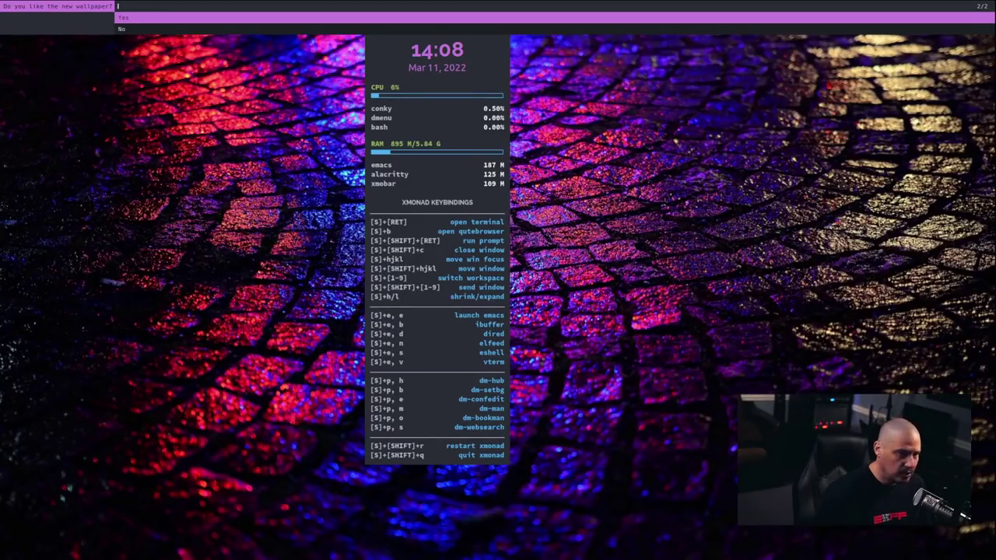
pyautogui.press('Return')
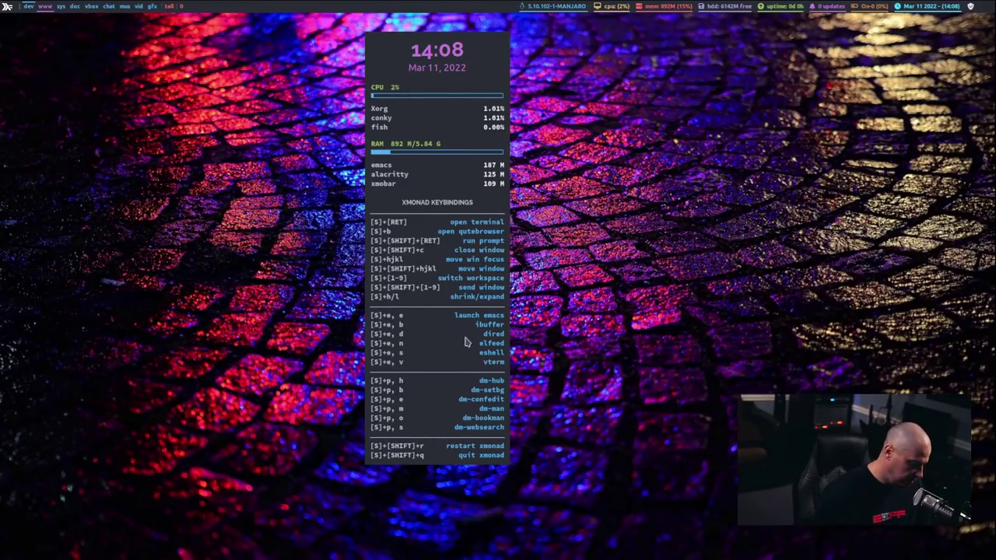
# Step: Run 'killall conky' from dmenu to remove the system stats panel
pyautogui.press('super+shift+Return')
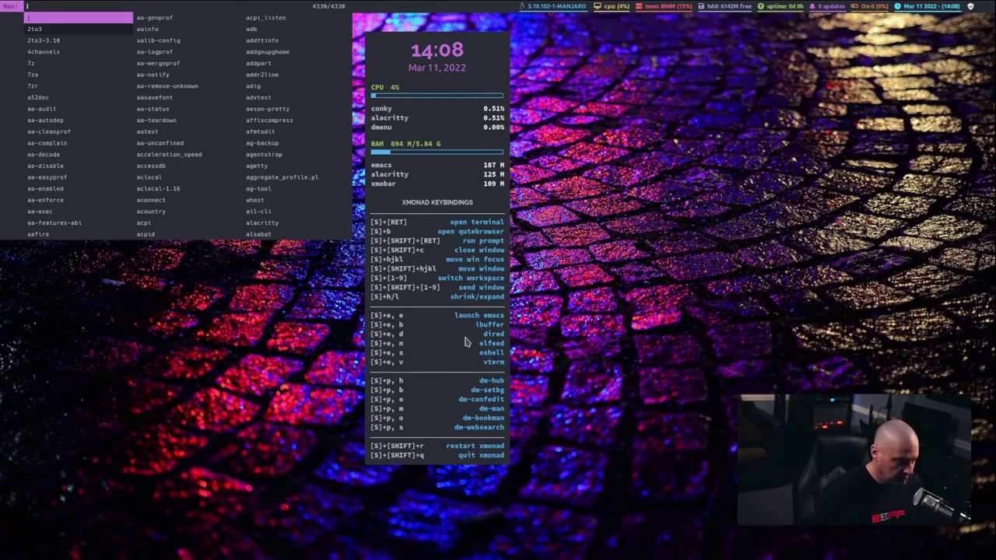
pyautogui.write('kill')
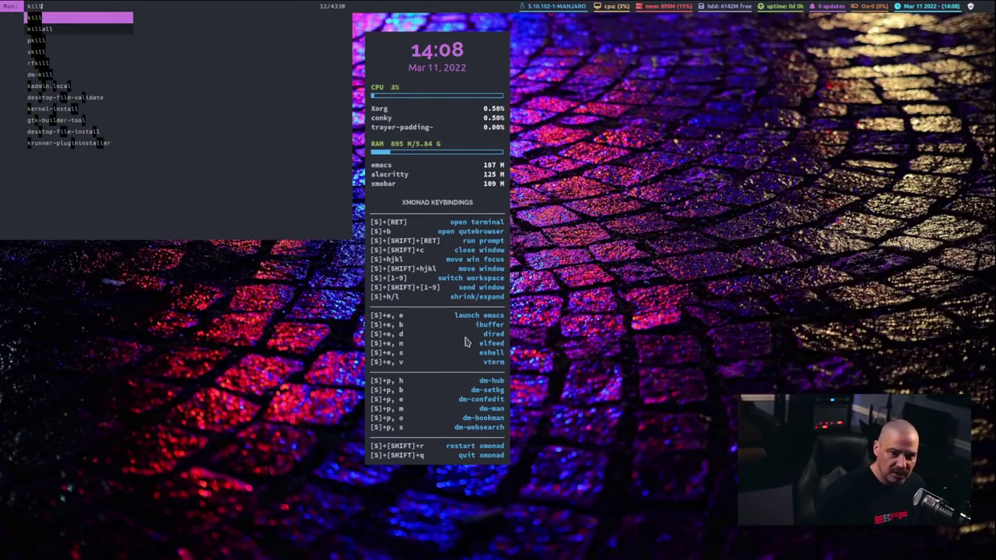
pyautogui.write('all ')
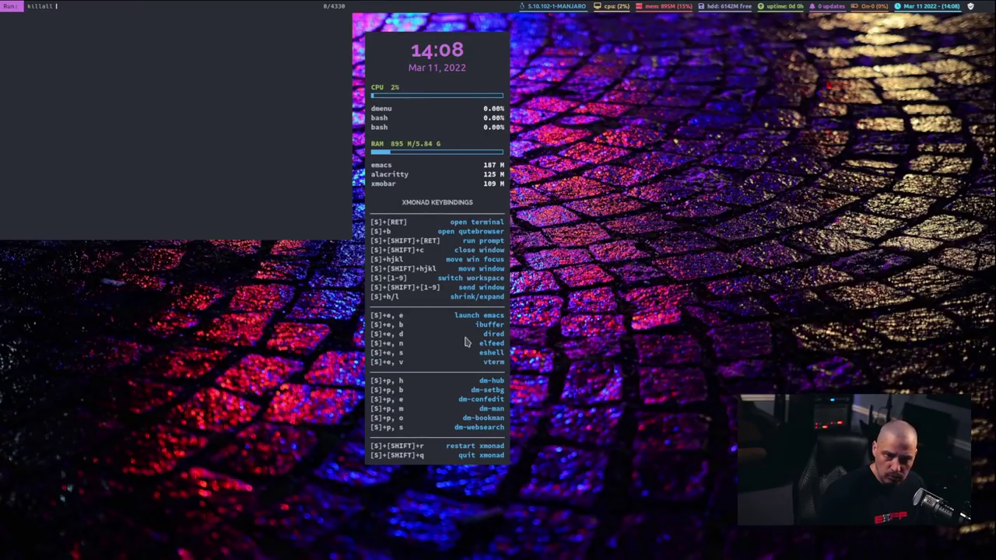
pyautogui.write('conky')
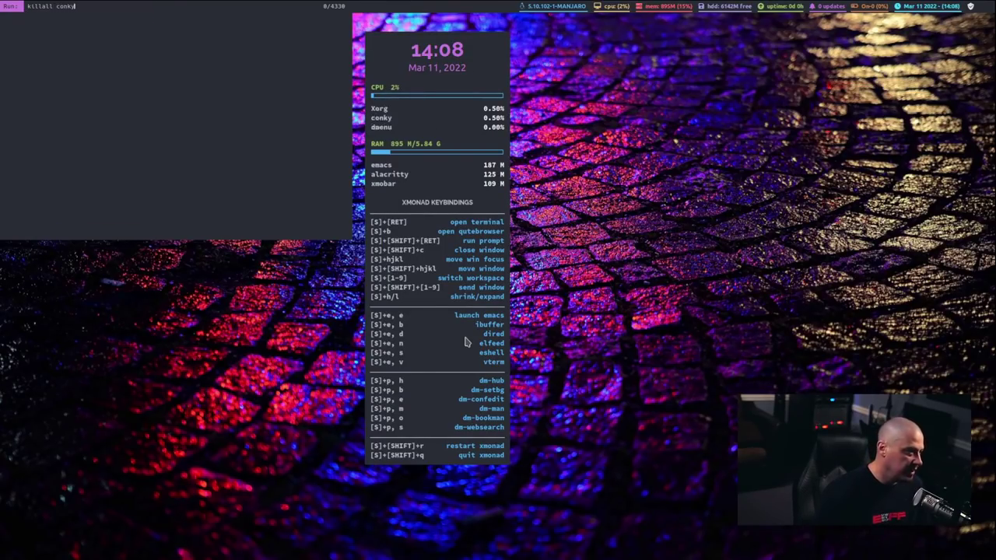
pyautogui.press('Return')
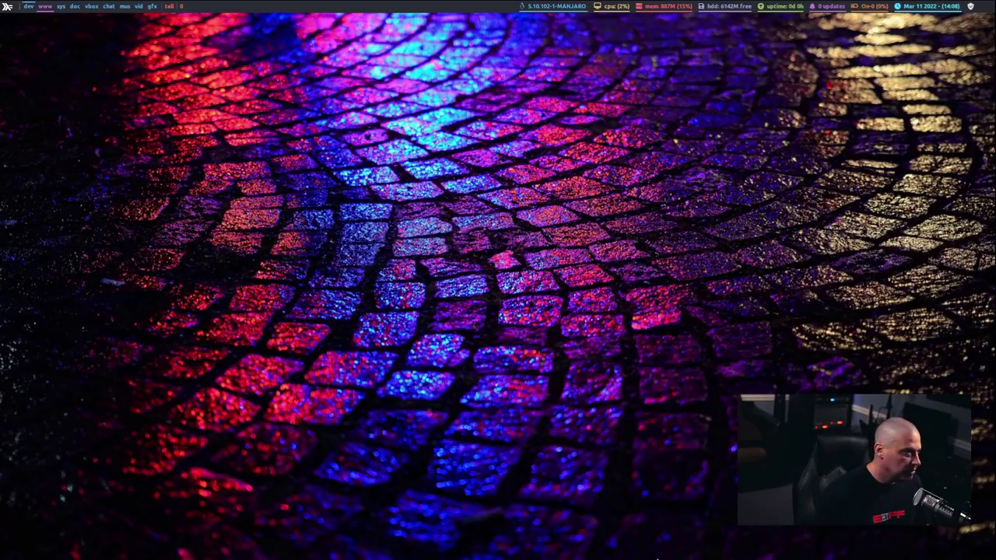
# Step: Take a fullscreen screenshot with dm-maim and briefly try the dm-websearch engine chooser
pyautogui.press('Print')
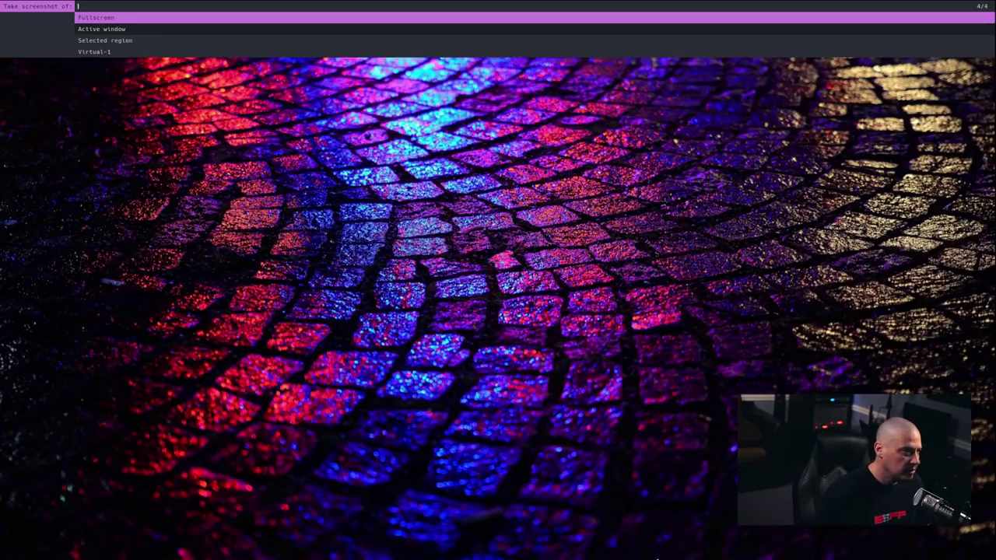
pyautogui.press('Return')
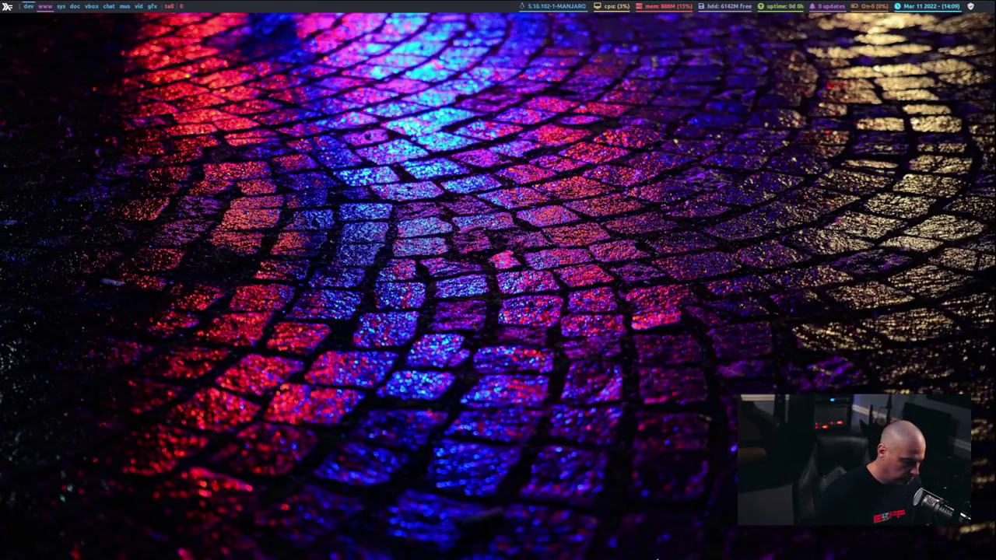
pyautogui.press('super+p')
pyautogui.press('s')
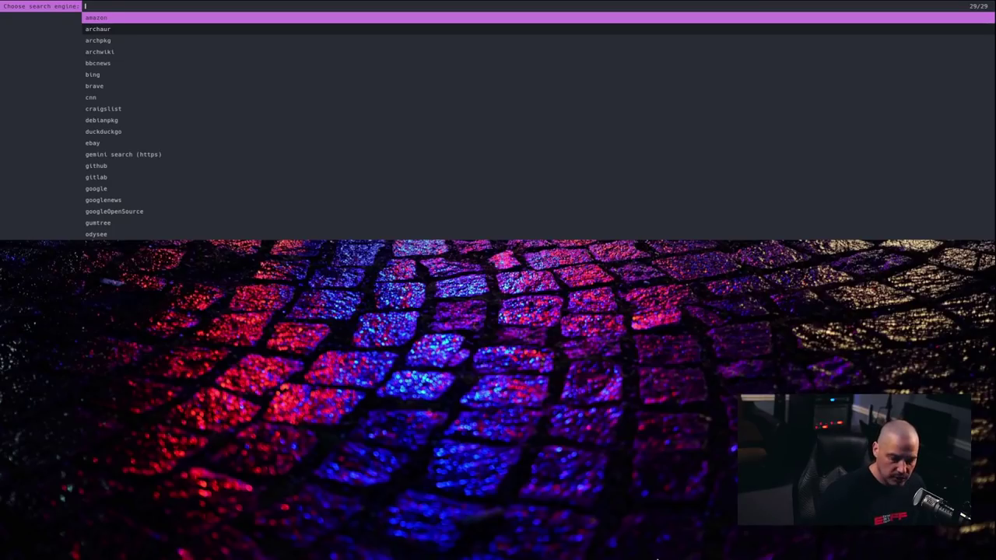
pyautogui.press('Escape')
# Step: Dismiss the launcher and start Doom Emacs with Super+e
pyautogui.press('super+shift+Return')
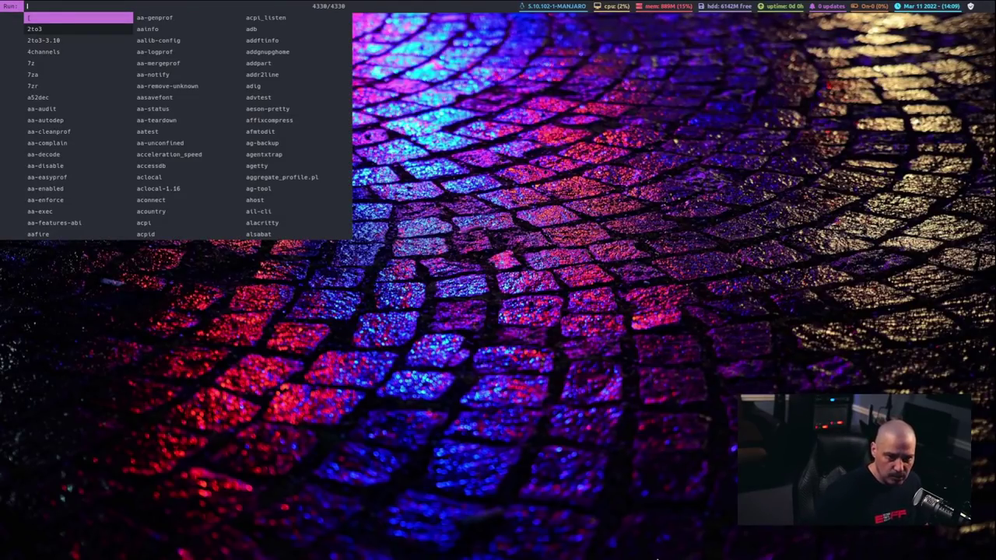
pyautogui.press('Escape')
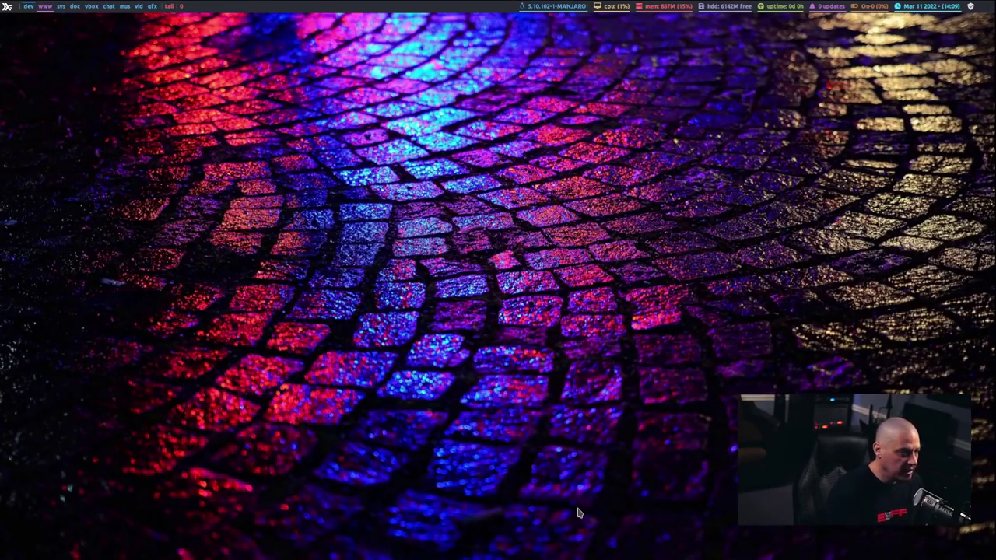
pyautogui.press('super+e')
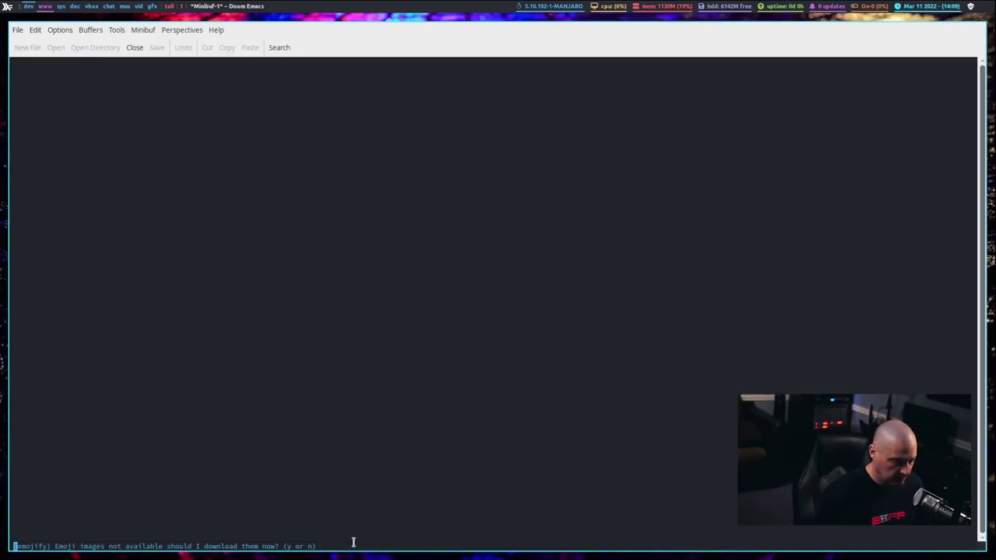
# Step: Accept the emoji image download, close the *Messages* window, and open Find file at ~/
pyautogui.press('y')
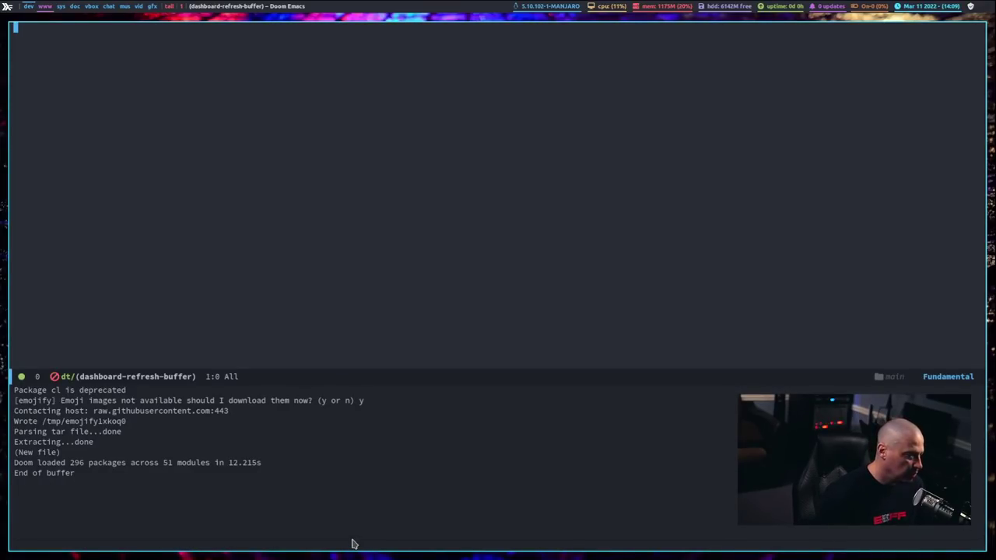
pyautogui.click(335, 507)
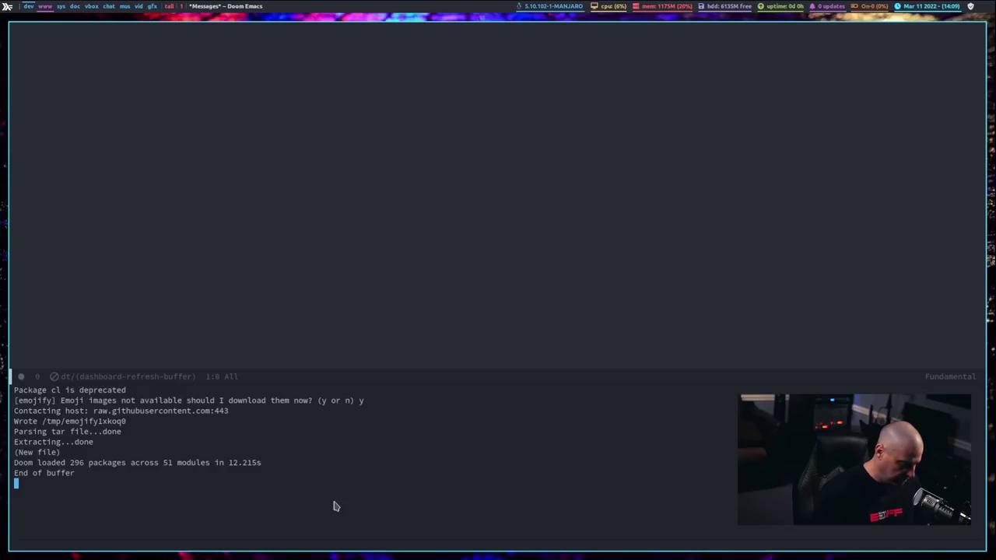
pyautogui.hotkey('ctrl', 'w')
pyautogui.press('c')
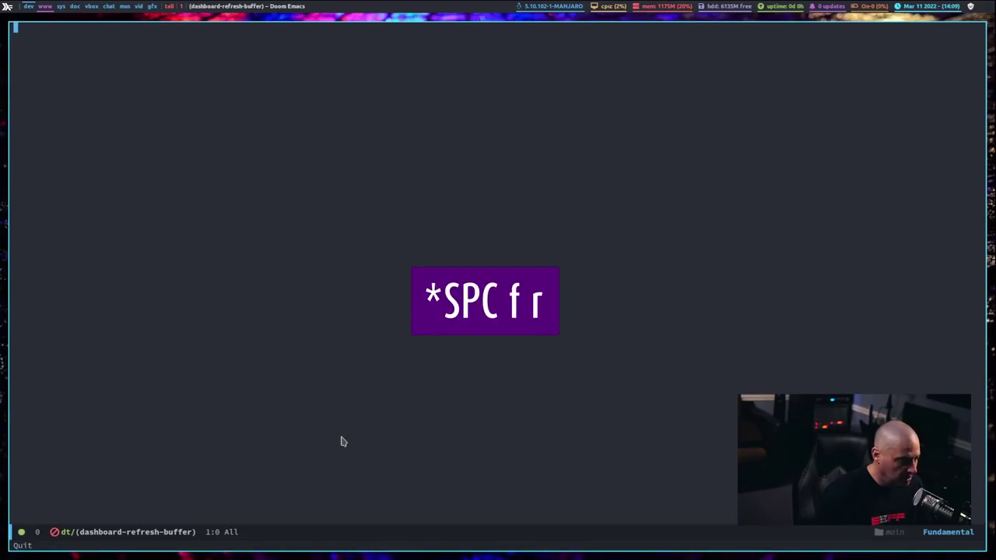
pyautogui.press('space')
pyautogui.press('.')
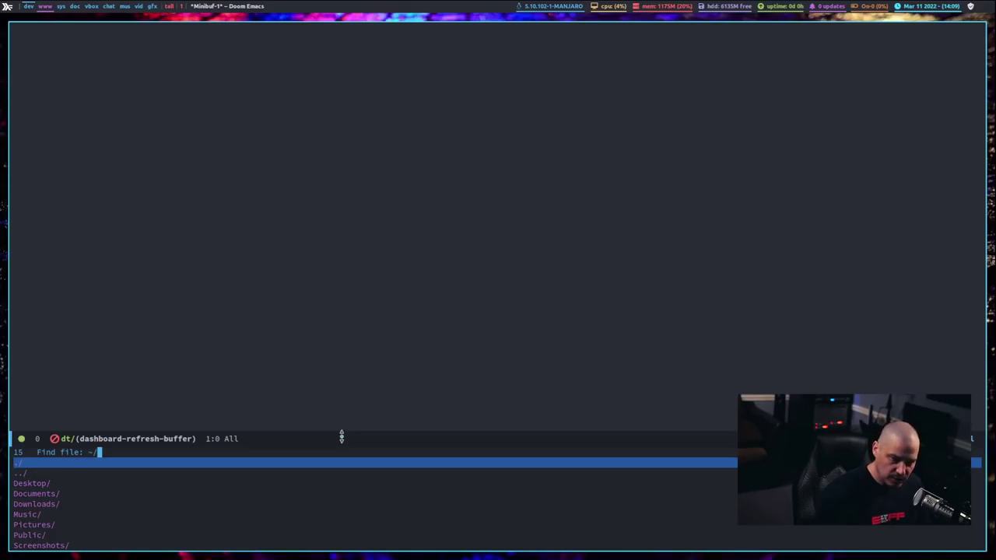
# Step: Open ~/dtos in Dired, enlarge the listing's text, and open README.org
pyautogui.write('dtos')
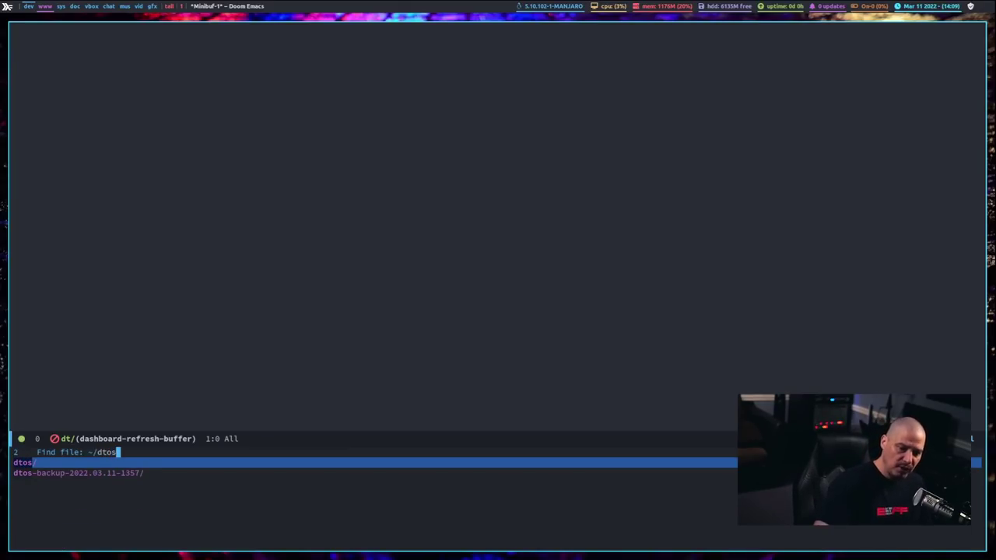
pyautogui.press('Tab')
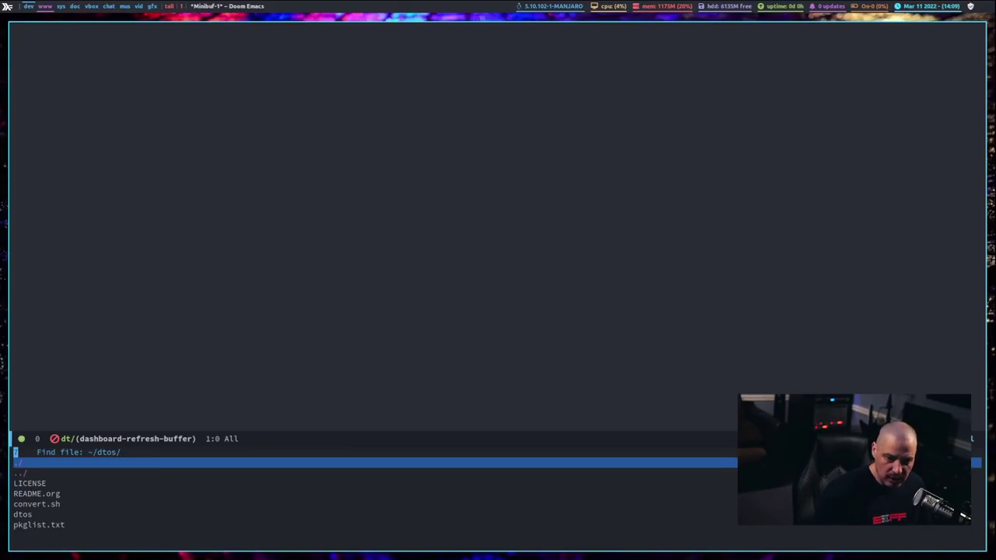
pyautogui.press('Return')
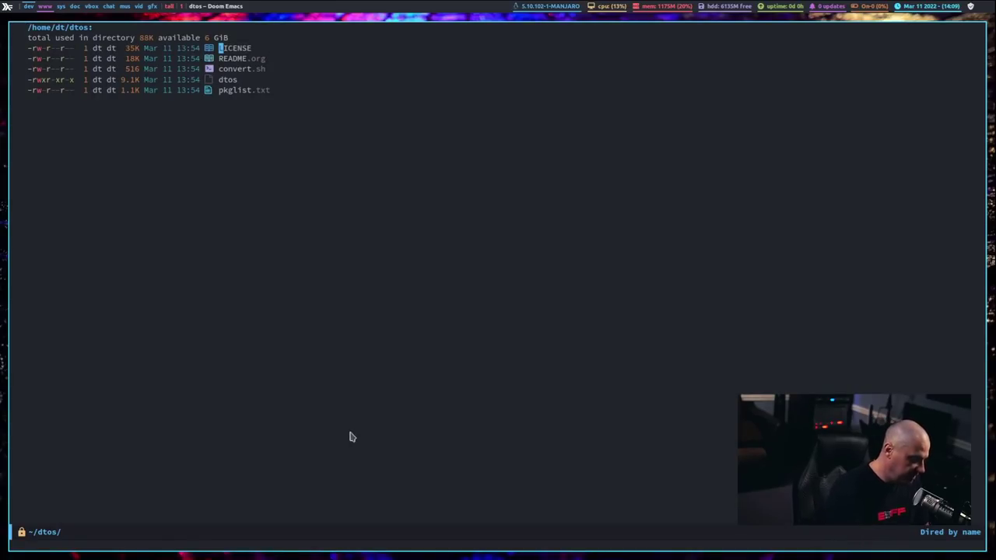
pyautogui.hotkey('ctrl', '=')
pyautogui.hotkey('ctrl', '=')
pyautogui.hotkey('ctrl', '=')
pyautogui.press('j')
pyautogui.press('j')
pyautogui.press('j')
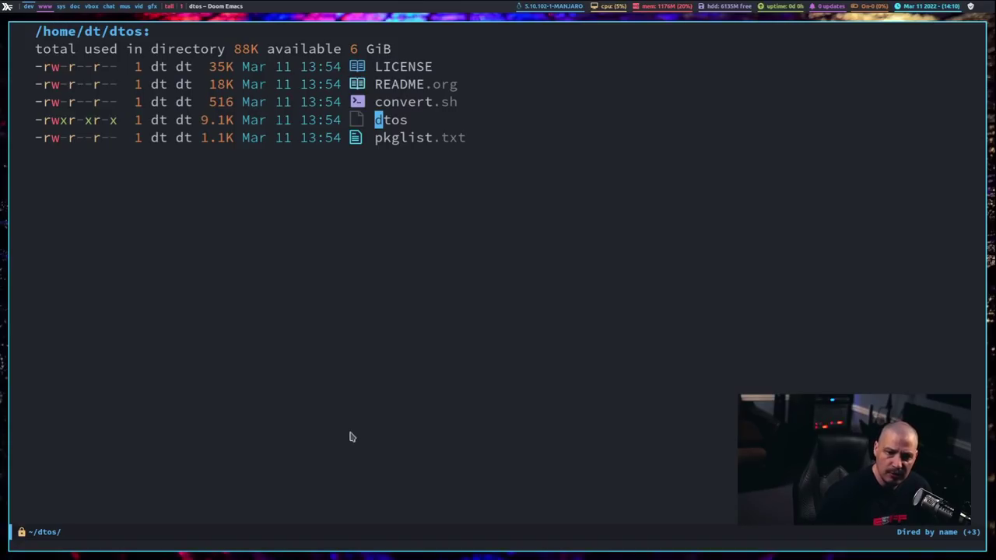
pyautogui.press('k')
pyautogui.press('k')
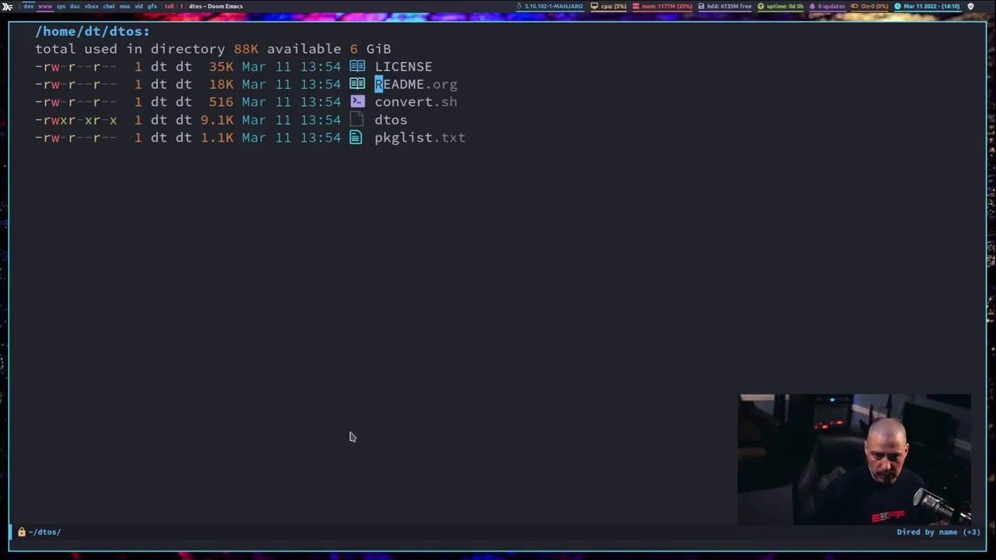
pyautogui.press('Return')
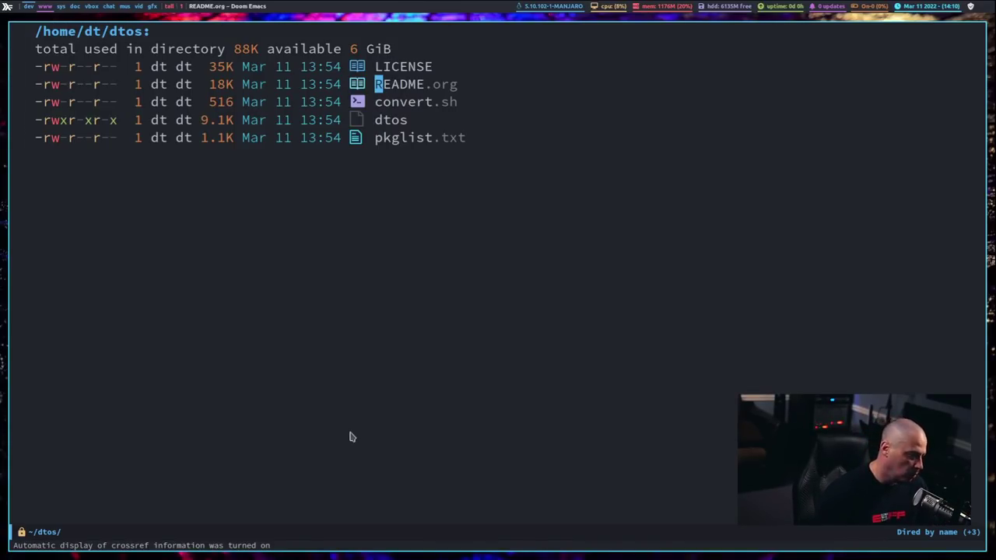
# Step: Scroll through README.org to skim its contents
pyautogui.scroll(4, 350, 438)
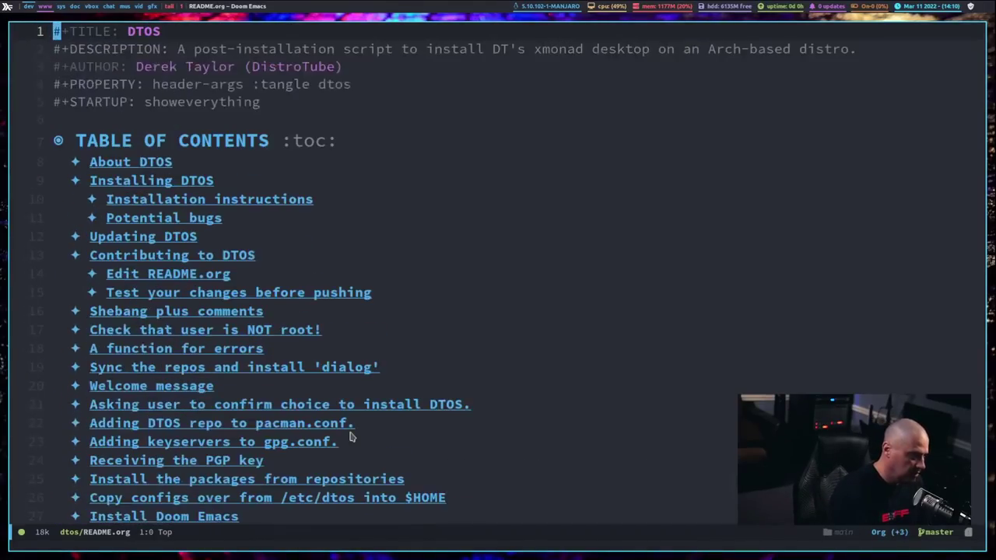
pyautogui.scroll(-9, 645, 355)
pyautogui.scroll(-10, 645, 355)
pyautogui.scroll(2, 645, 355)
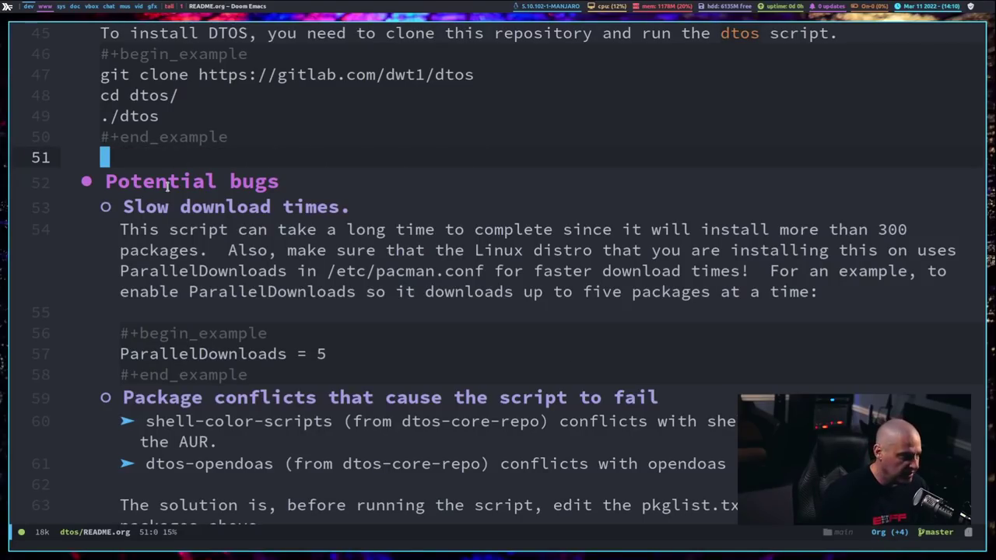
pyautogui.scroll(-7, 579, 239)
pyautogui.scroll(-3, 579, 239)
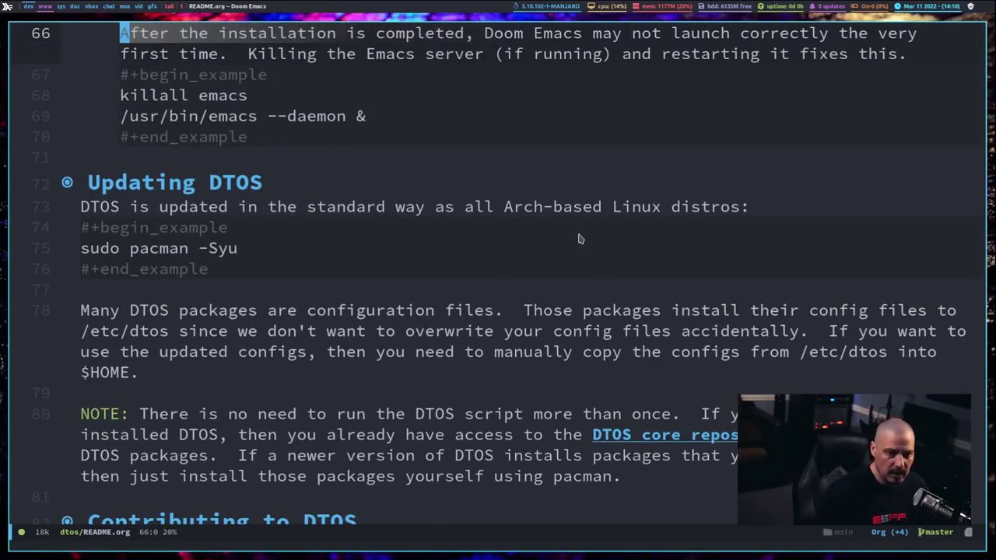
pyautogui.scroll(-8, 613, 300)
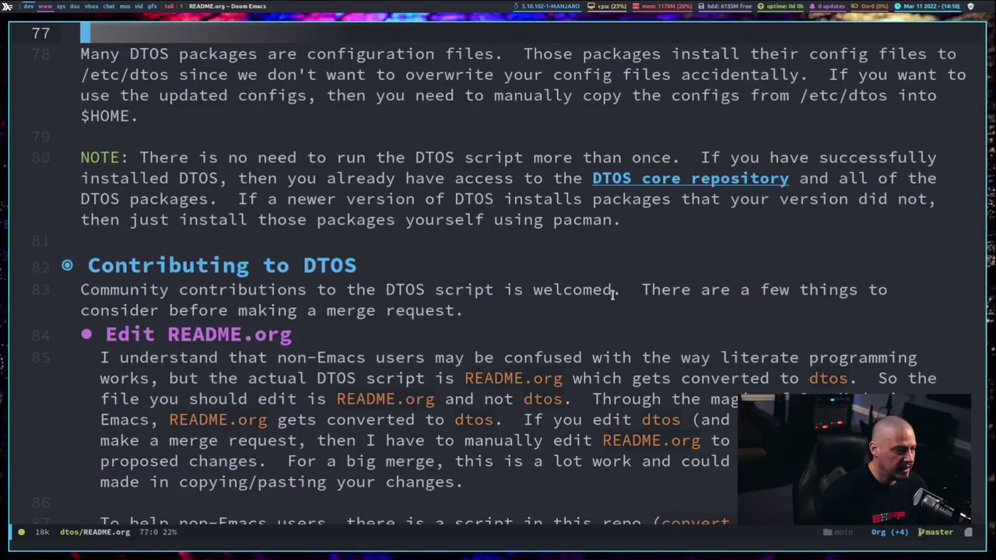
pyautogui.scroll(-4, 612, 296)
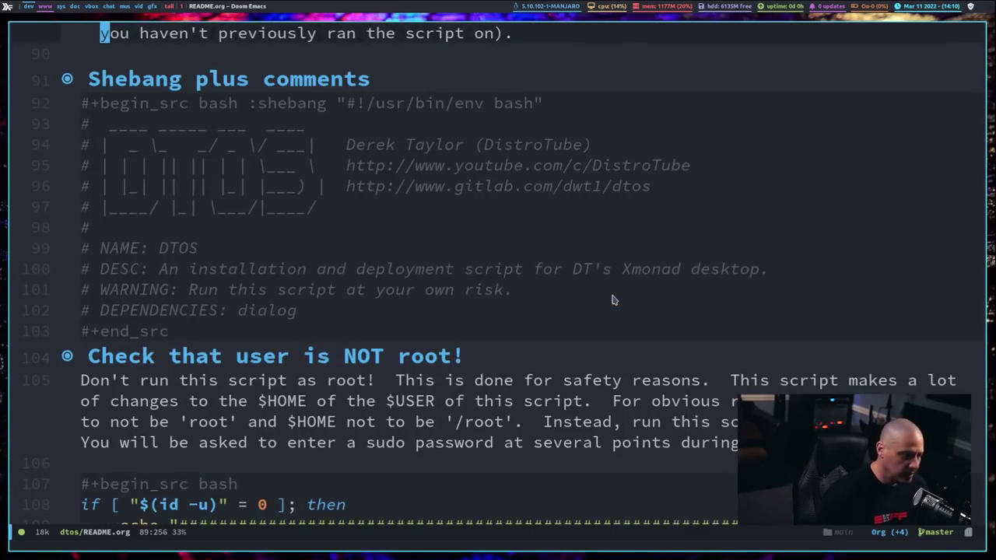
# Step: Search for --needed and place the point at the start of line 132
pyautogui.press('/')
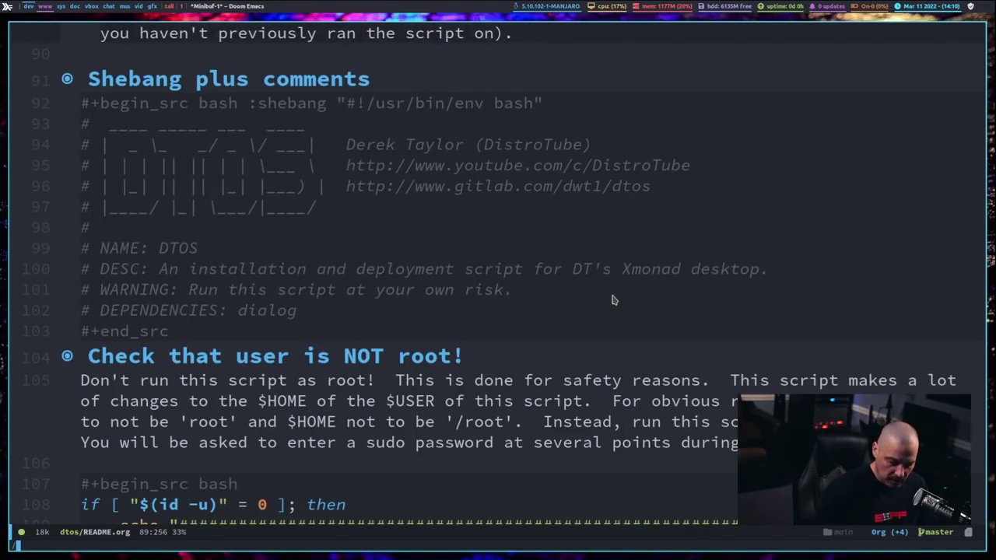
pyautogui.write('--needed')
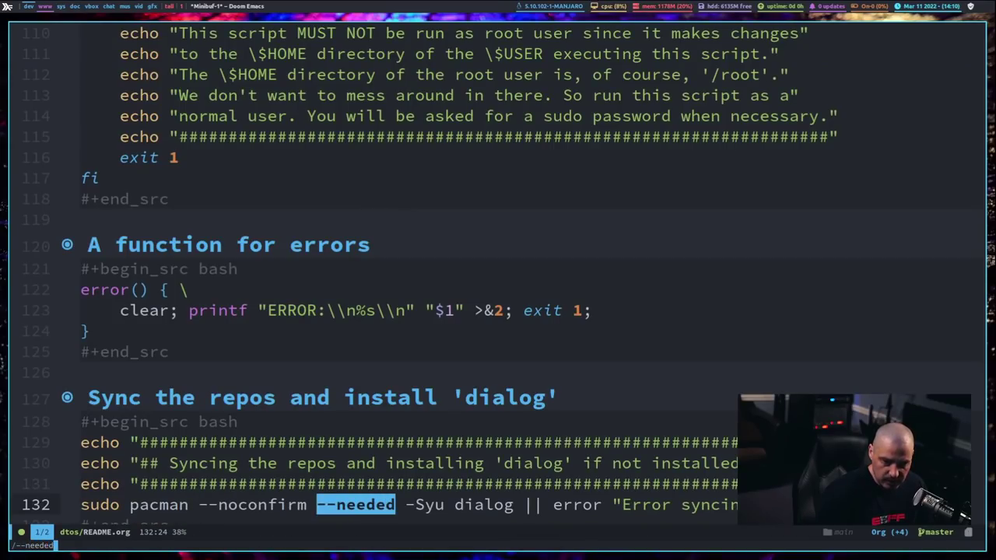
pyautogui.press('Return')
pyautogui.scroll(-4, 381, 361)
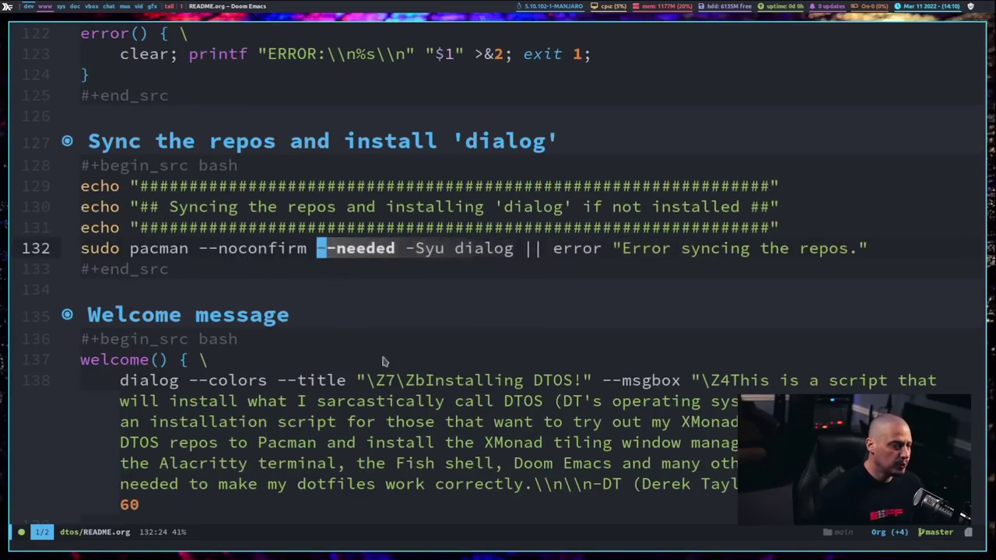
pyautogui.click(340, 289)
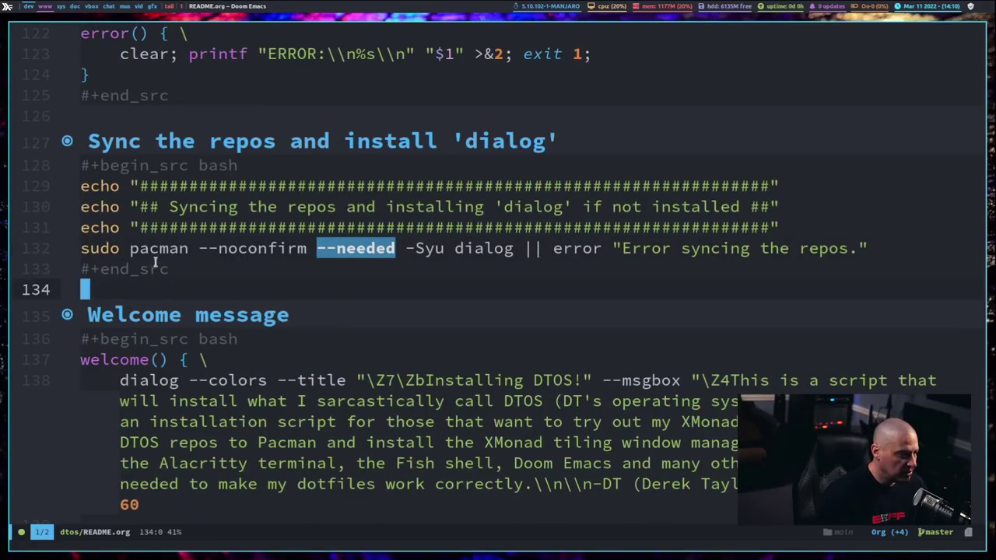
pyautogui.click(81, 251)
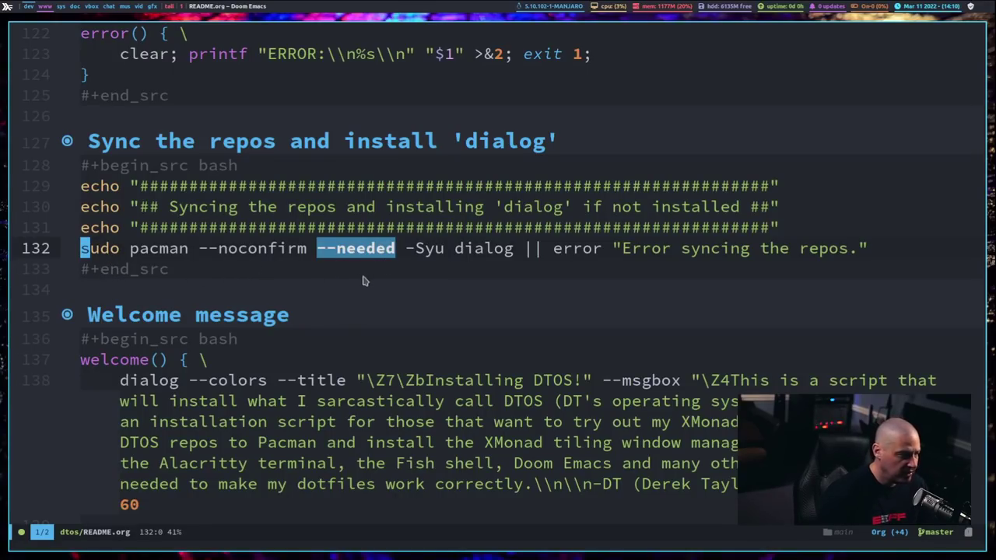
# Step: Search --needed again and jump to its second match on line 205
pyautogui.press('/')
pyautogui.write('-')
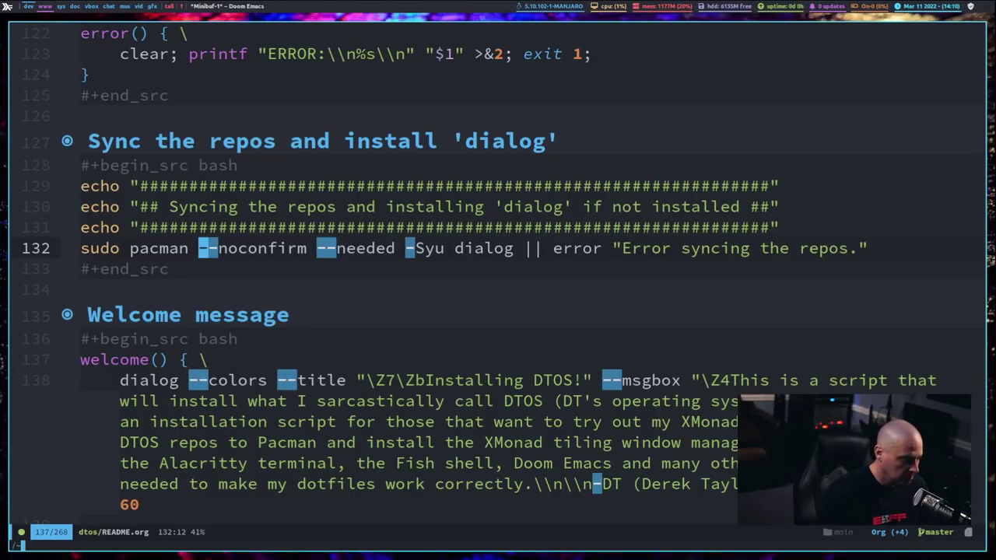
pyautogui.write('-needed')
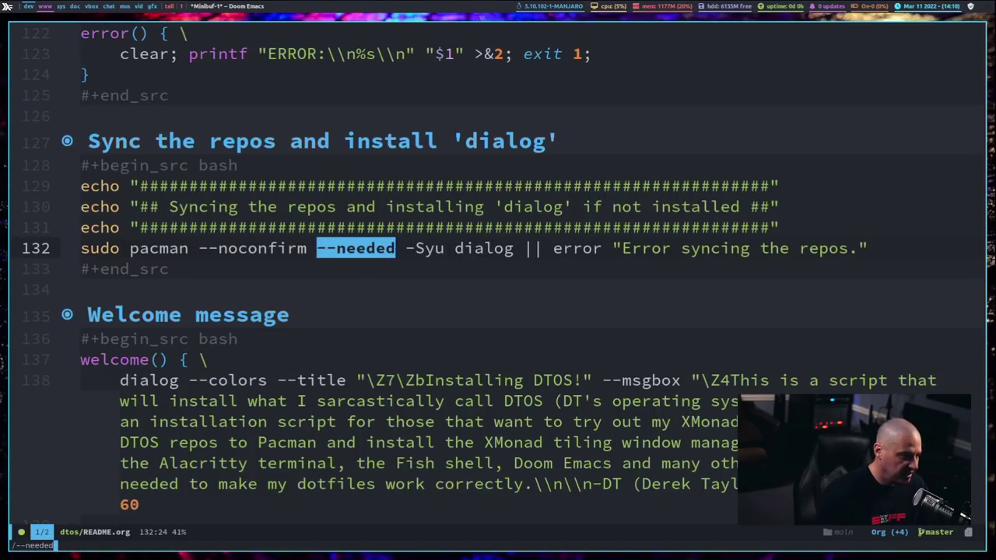
pyautogui.press('Return')
pyautogui.press('n')
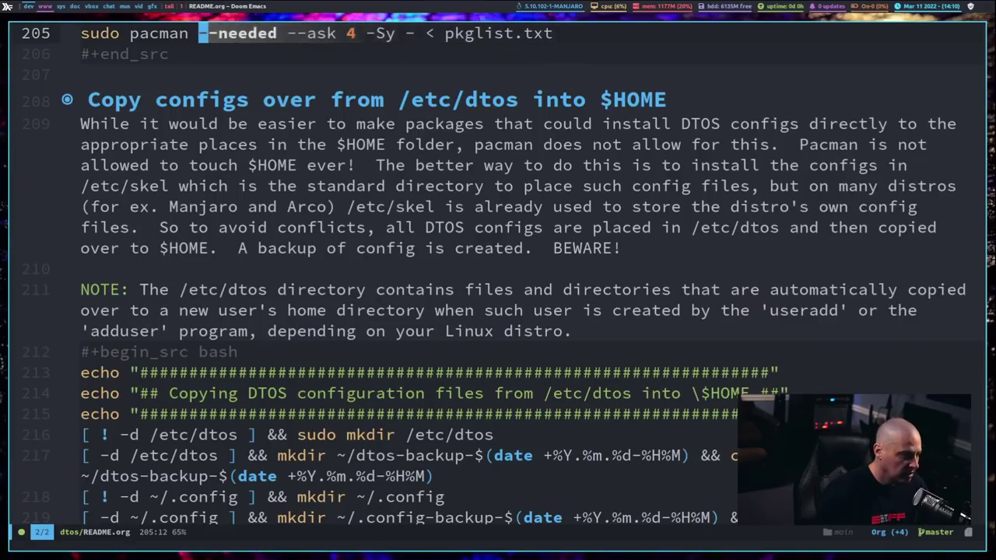
pyautogui.scroll(3, 500, 257)
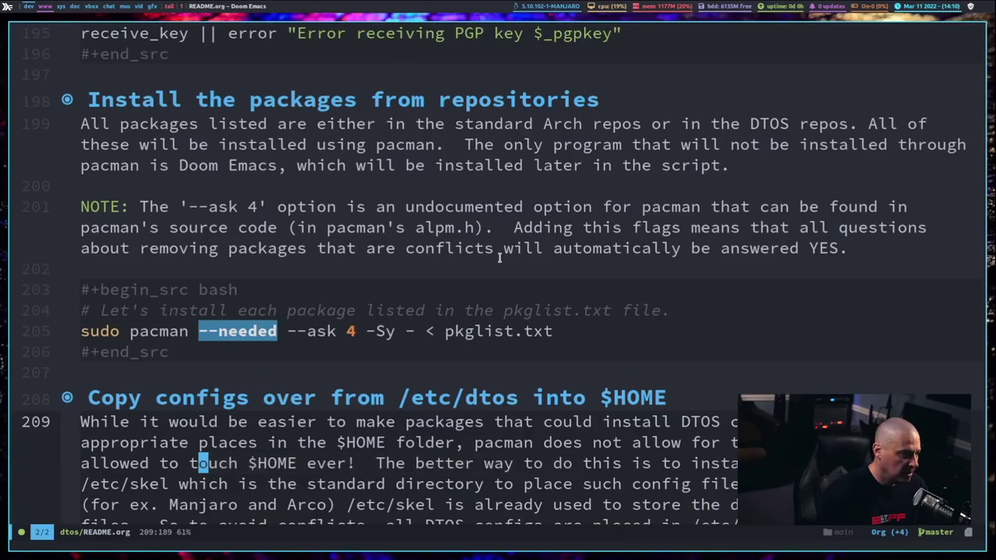
pyautogui.scroll(-2, 500, 257)
# Step: Copy line 205's 'sudo pacman --needed --ask 4 -Sy - < pkglist.txt' command
pyautogui.click(218, 227)
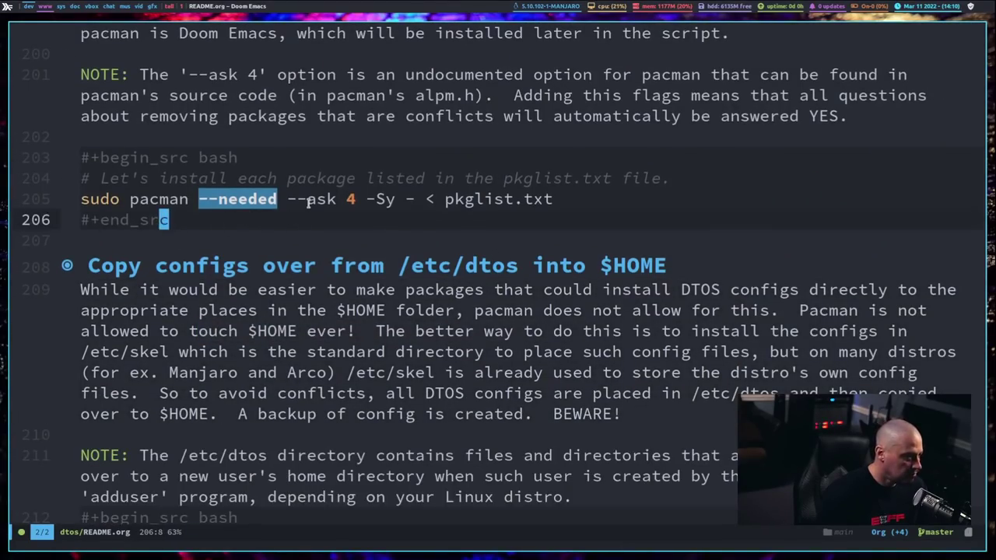
pyautogui.click(291, 200)
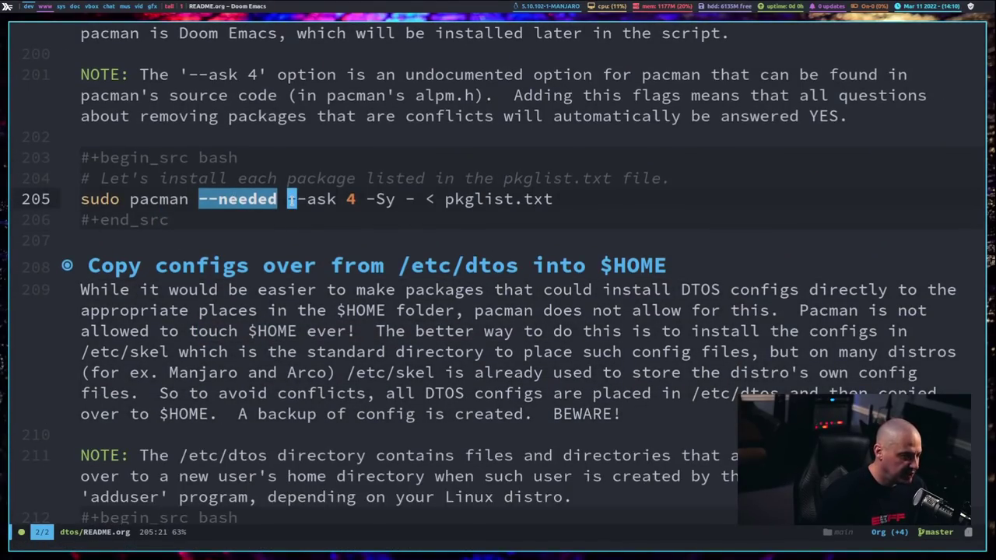
pyautogui.click(105, 204)
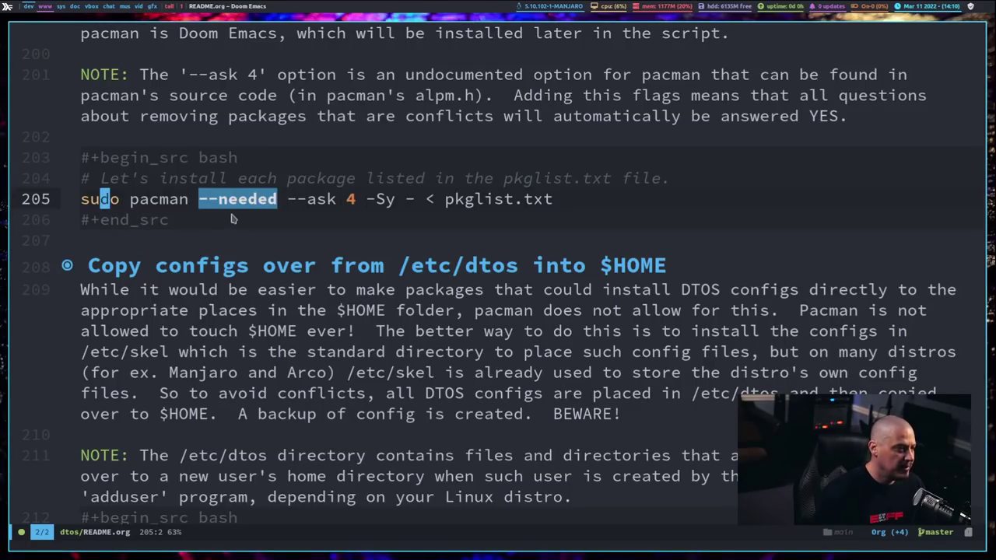
pyautogui.click(350, 201)
pyautogui.click(380, 221)
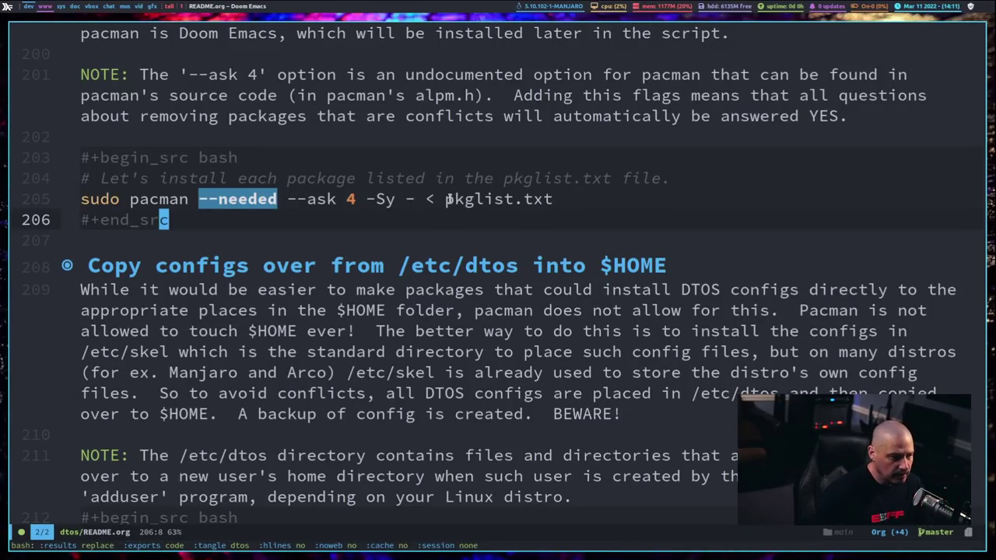
pyautogui.moveTo(447, 200); pyautogui.dragTo(556, 204)
pyautogui.press('Escape')
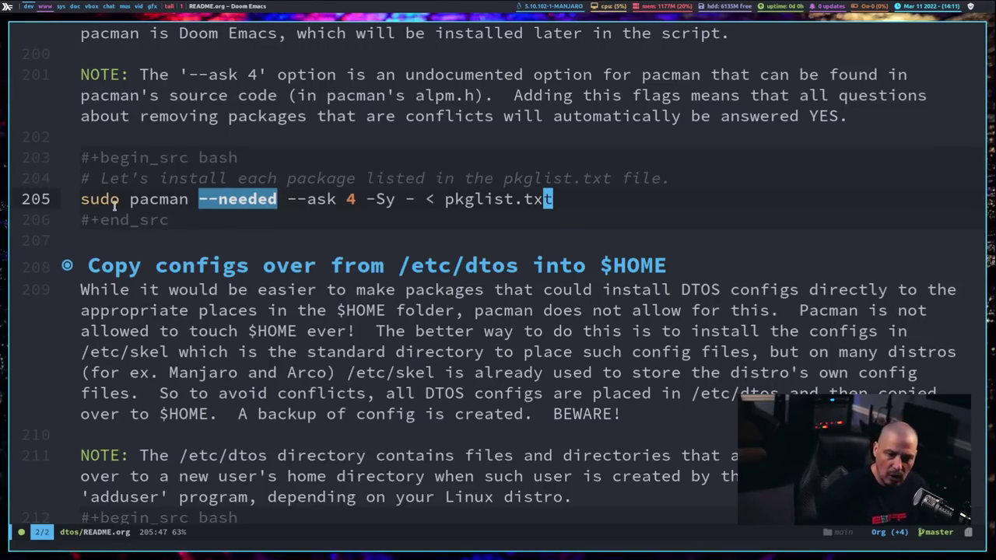
pyautogui.moveTo(447, 199); pyautogui.dragTo(552, 199)
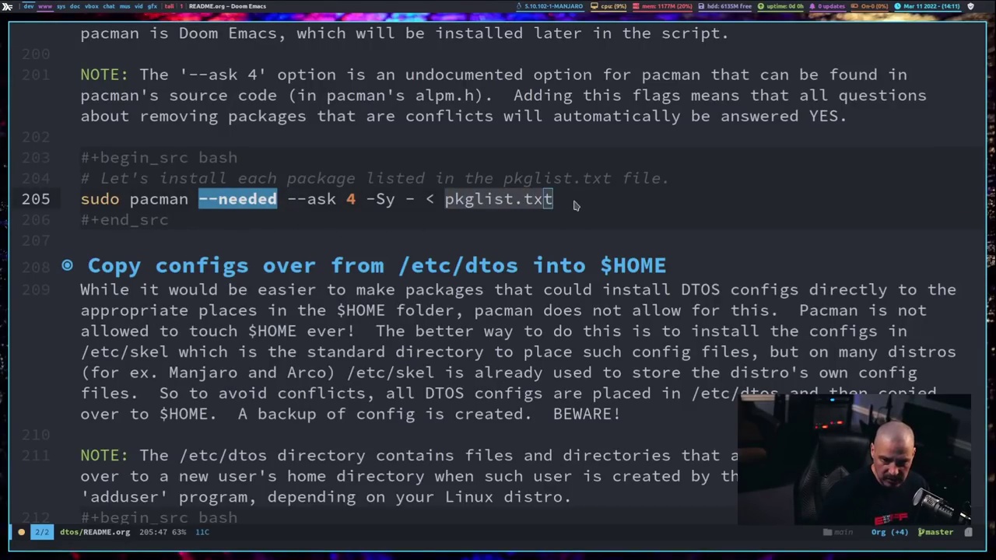
pyautogui.press('Escape')
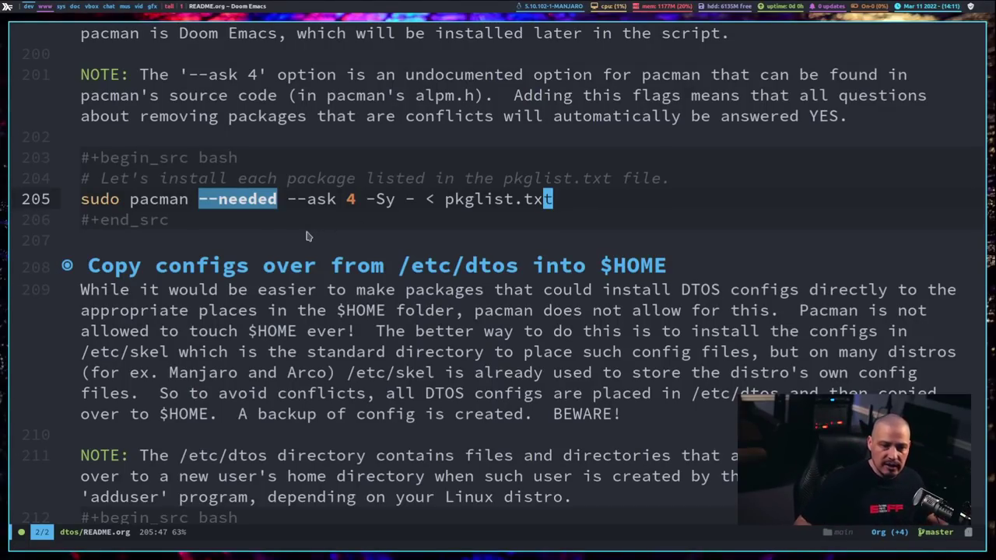
pyautogui.click(84, 200)
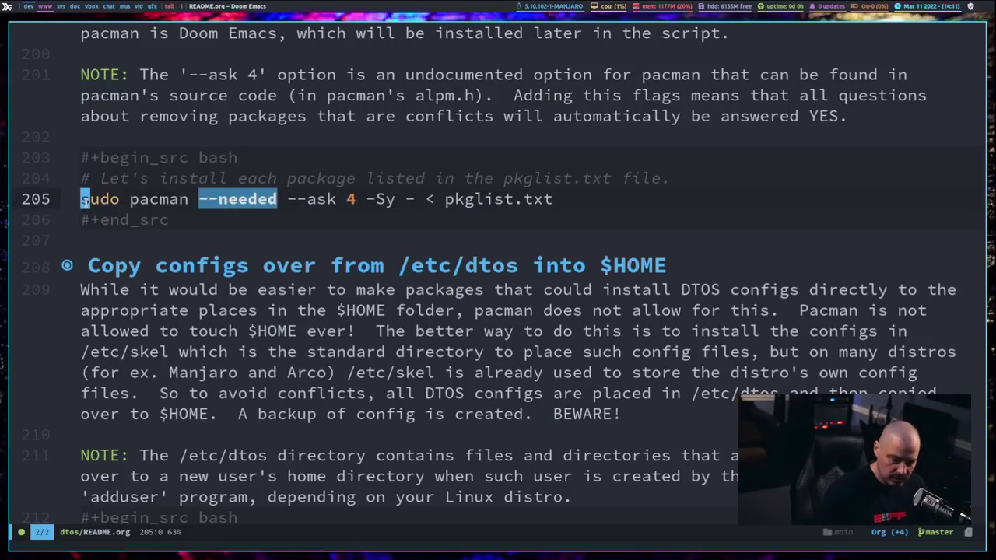
# Step: In a new terminal, cd into dtos, paste and run the pacman command, then cancel it
pyautogui.press('super+Return')
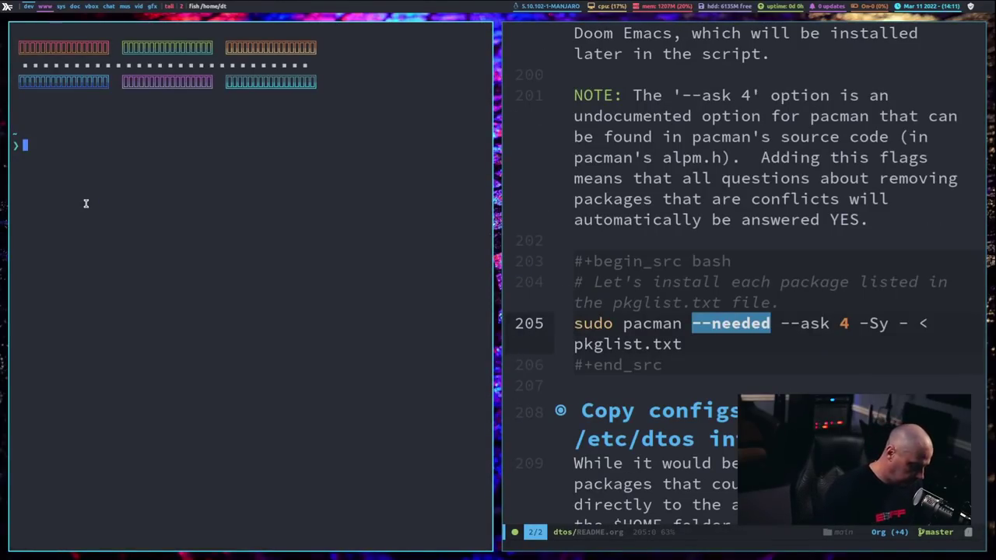
pyautogui.write('cd dto')
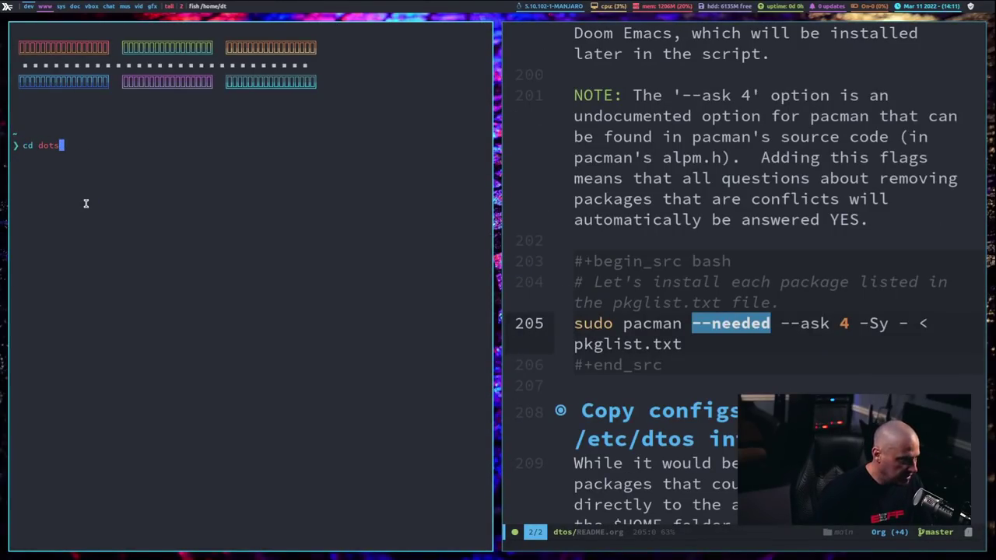
pyautogui.write('s')
pyautogui.press('Return')
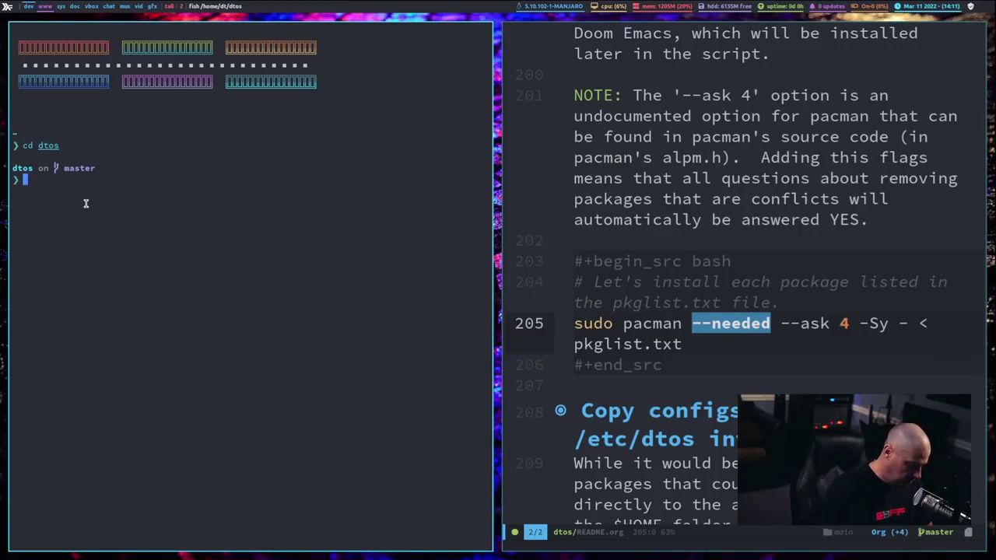
pyautogui.write('sudo pacman --needed --ask 4 -Sy - < pkglist.txt')
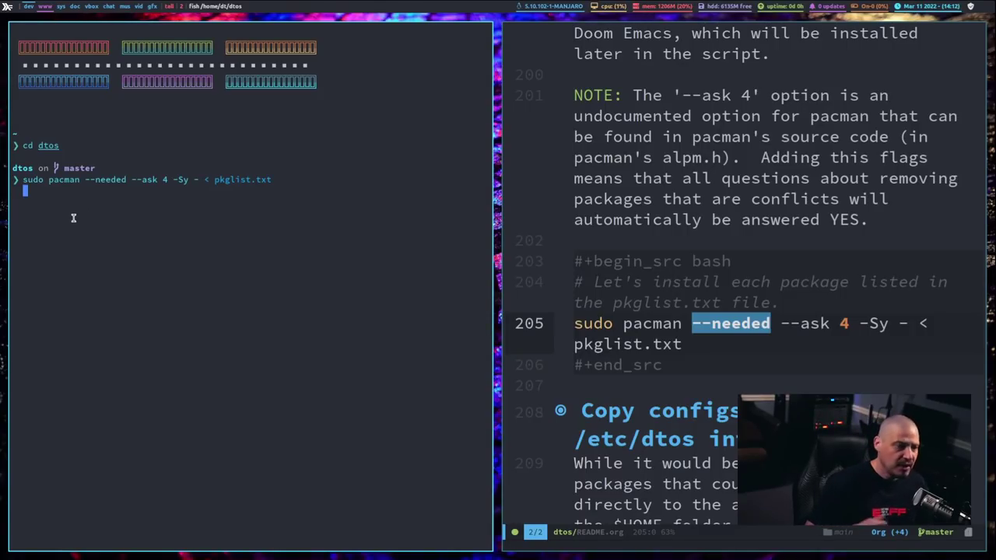
pyautogui.hotkey('ctrl', 'c')
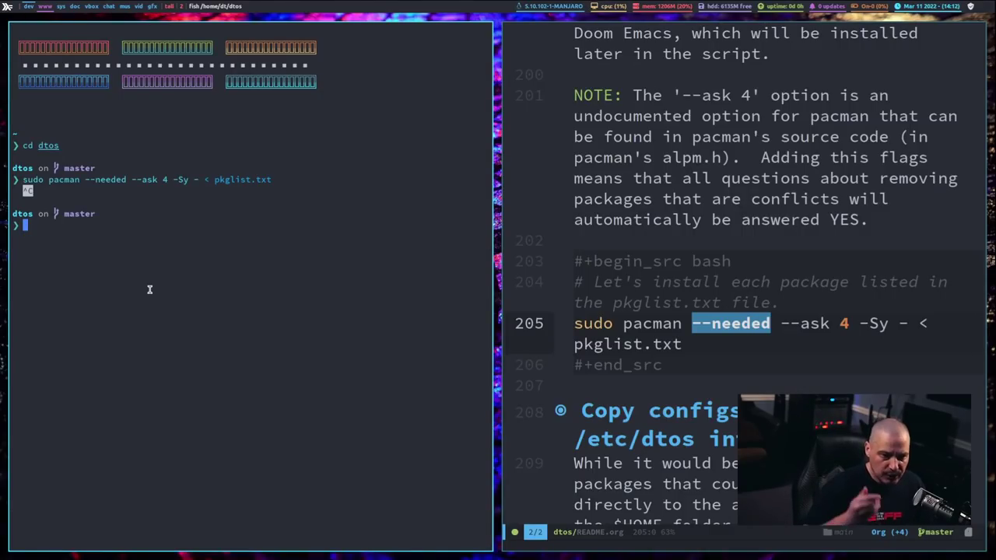
# Step: Open pkglist.txt in Vim, browse down the package list, and quit with :q
pyautogui.write('vim pk')
pyautogui.press('Right')
pyautogui.press('Return')
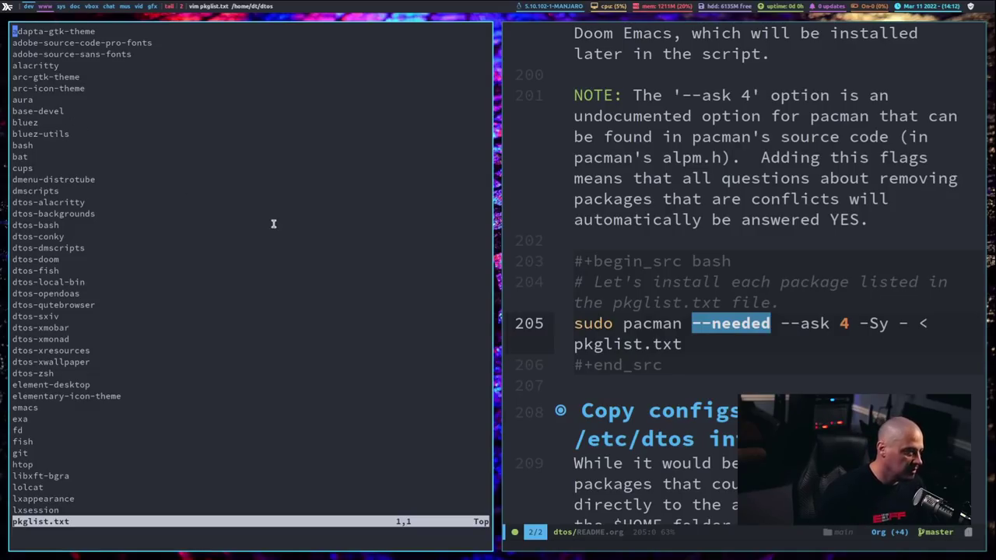
pyautogui.press('j')
pyautogui.press('j')
pyautogui.press('j')
pyautogui.press('j')
pyautogui.press('j')
pyautogui.press('j')
pyautogui.press('j')
pyautogui.press('j')
pyautogui.press('j')
pyautogui.press('j')
pyautogui.press('j')
pyautogui.press('j')
pyautogui.press('j')
pyautogui.press('j')
pyautogui.press('j')
pyautogui.press('j')
pyautogui.press('j')
pyautogui.press('j')
pyautogui.press('j')
pyautogui.press('j')
pyautogui.press('j')
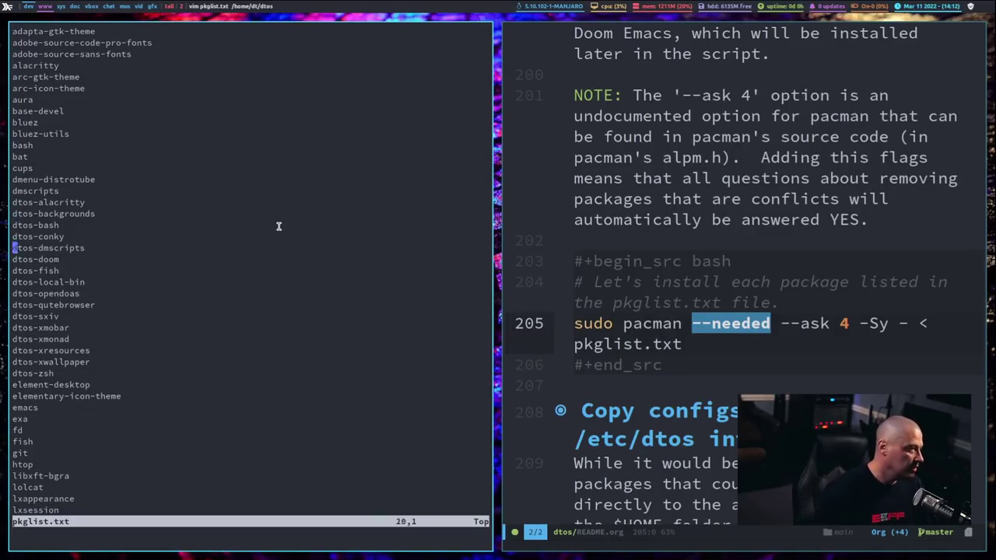
pyautogui.press('j')
pyautogui.press('j')
pyautogui.press('j')
pyautogui.press('j')
pyautogui.press('j')
pyautogui.press('j')
pyautogui.press('j')
pyautogui.press('j')
pyautogui.press('j')
pyautogui.press('j')
pyautogui.press('j')
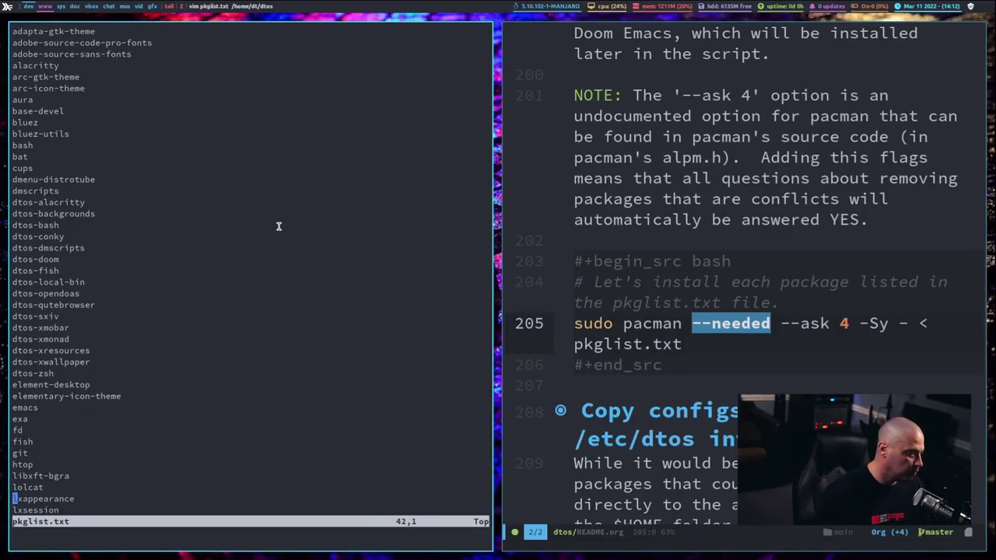
pyautogui.press('j')
pyautogui.press('k')
pyautogui.press('k')
pyautogui.press('k')
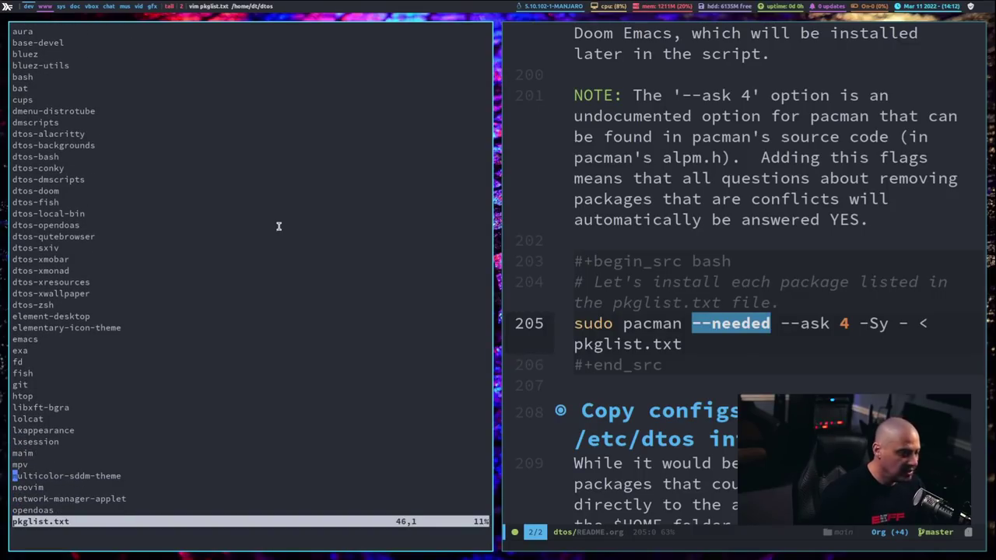
pyautogui.write(':q')
pyautogui.press('Return')
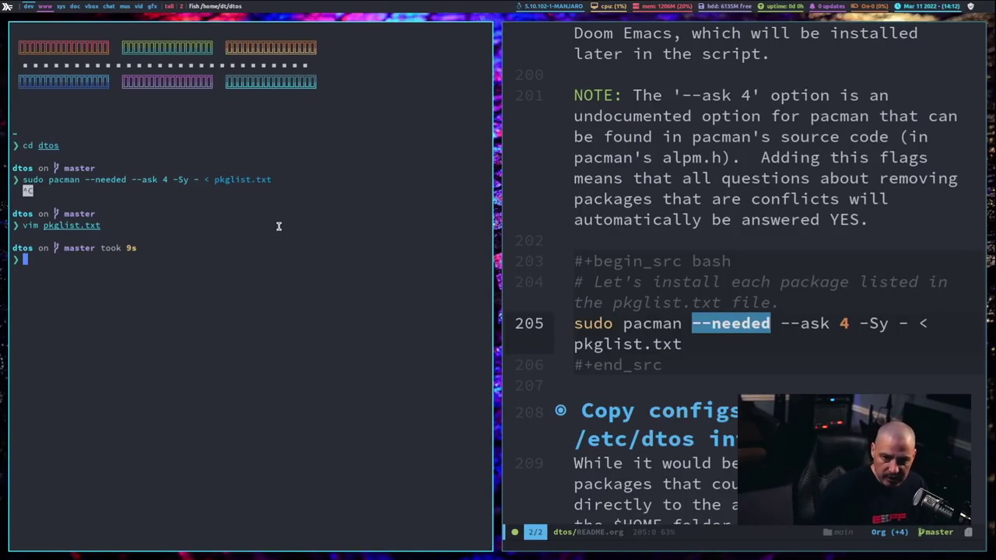
# Step: Close the terminal and return to README.org's line-205 block in Emacs
pyautogui.press('super+shift+c')
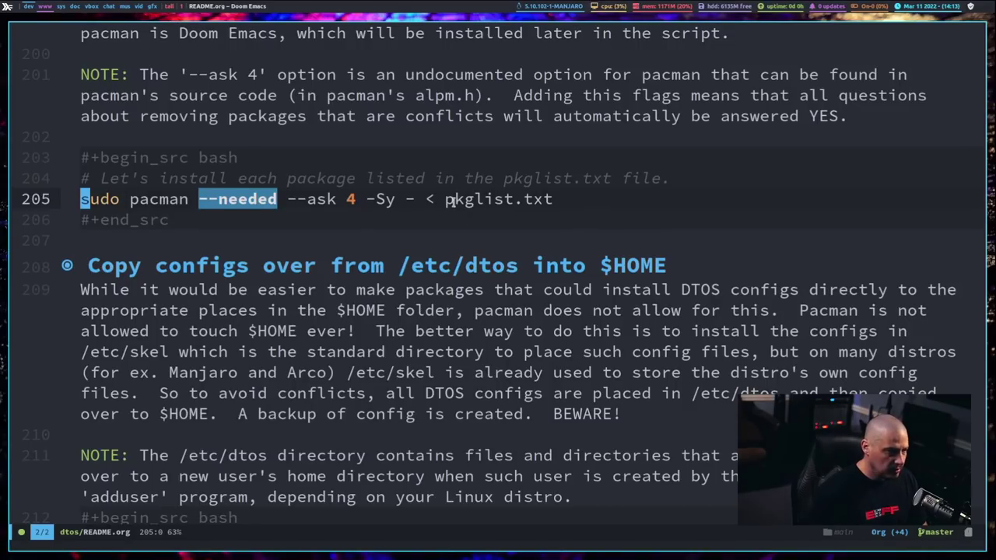
pyautogui.moveTo(440, 201); pyautogui.dragTo(580, 212)
pyautogui.click(541, 223)
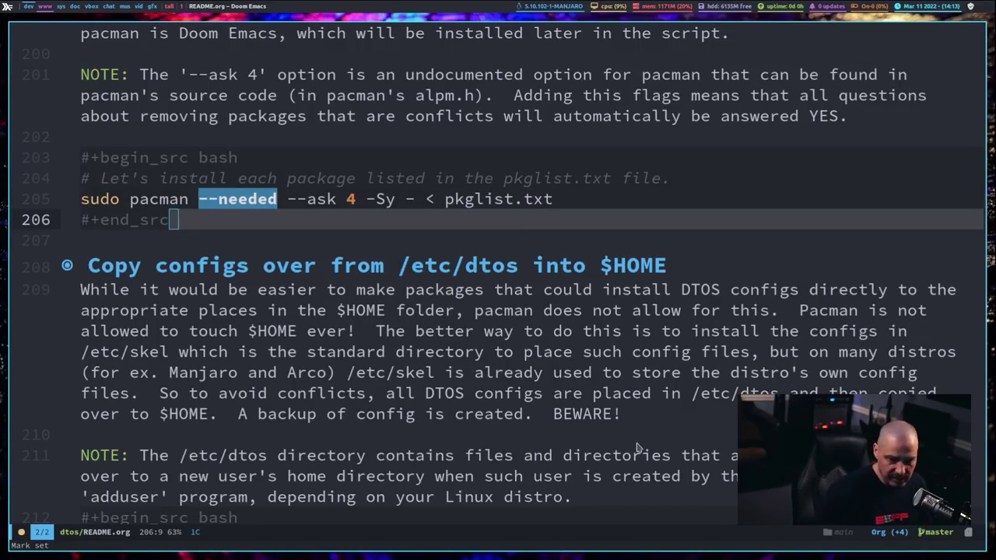
# Step: Quit Emacs with SPC q q, confirming with y
pyautogui.press('space')
pyautogui.press('q')
pyautogui.press('q')
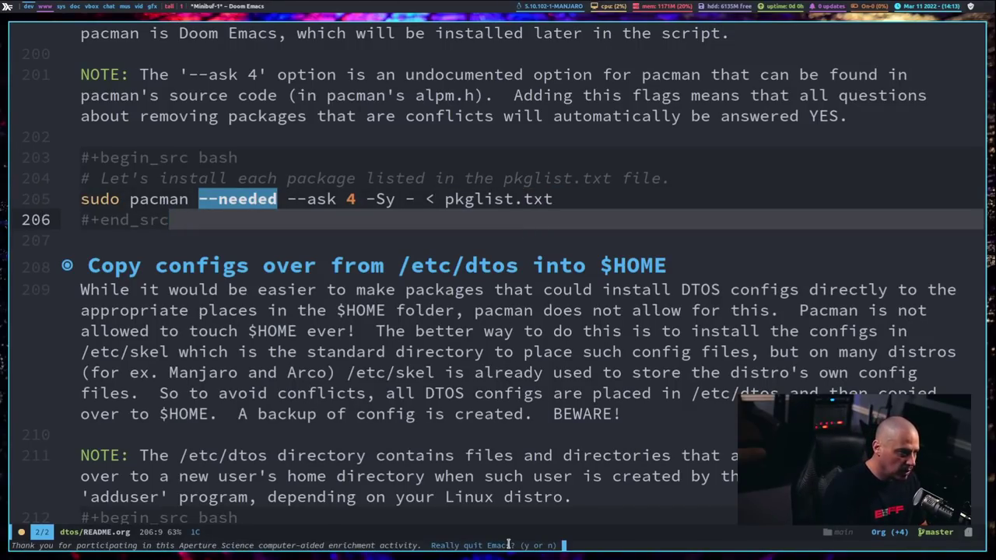
pyautogui.press('y')
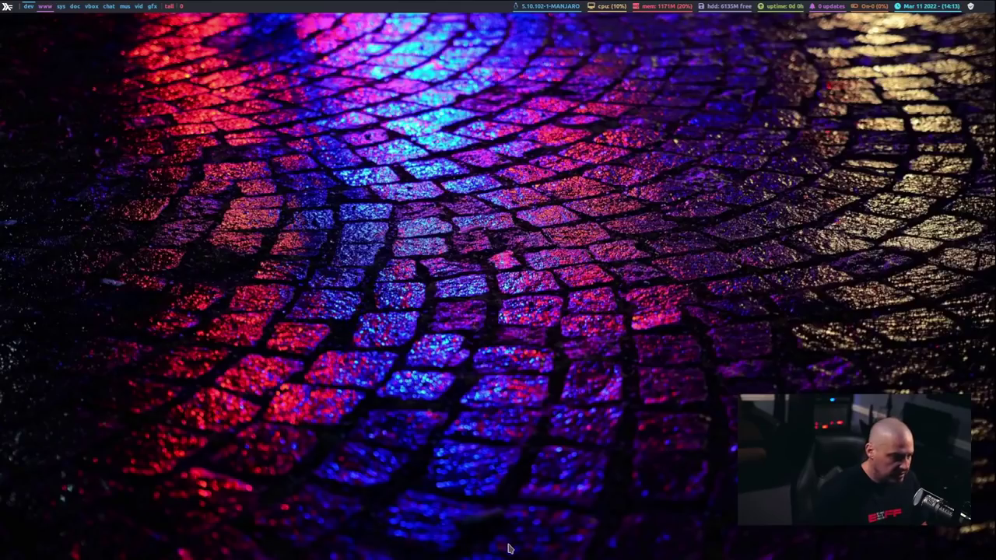
# Step: In a new terminal, list the home folder and print $SHELL, showing /bin/fish
pyautogui.press('super+1')
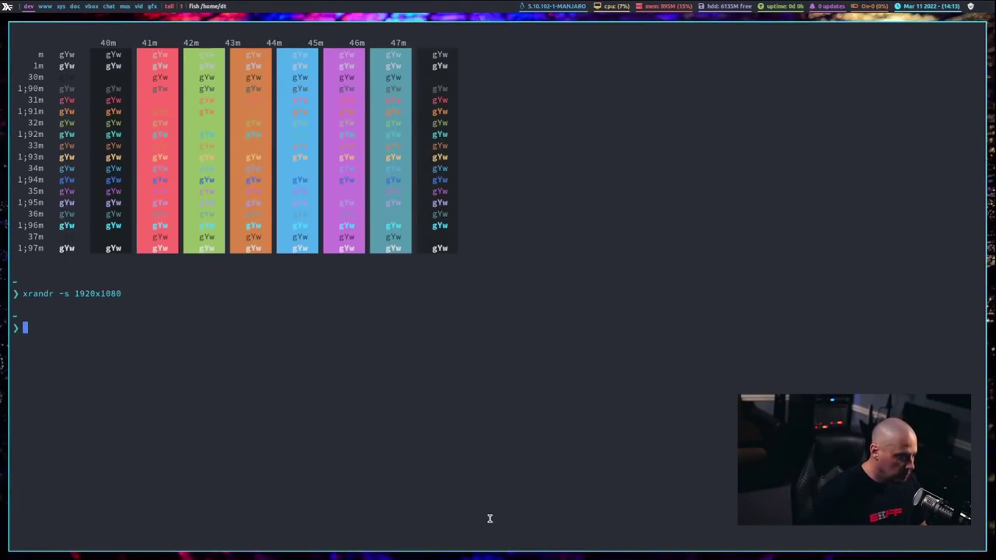
pyautogui.write('ls')
pyautogui.press('Return')
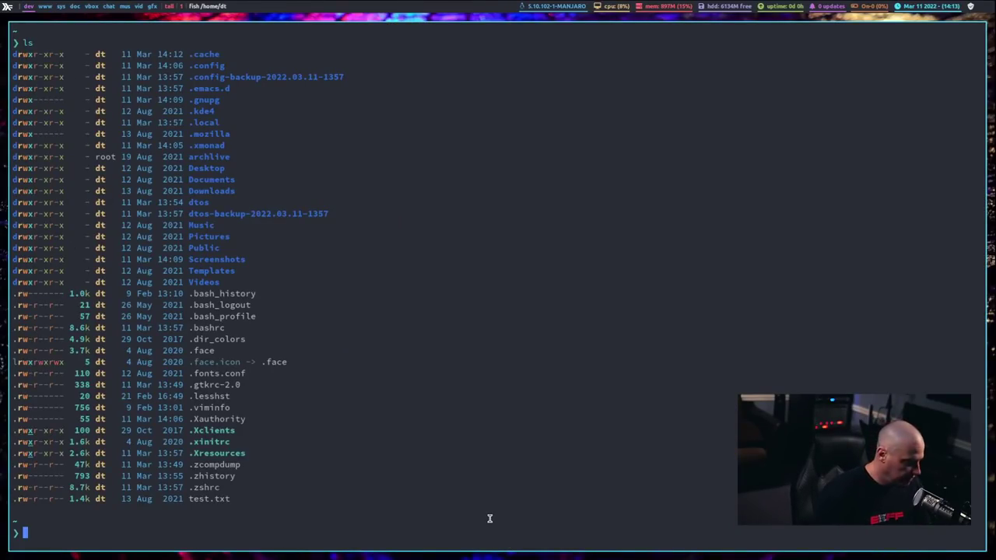
pyautogui.write('ech')
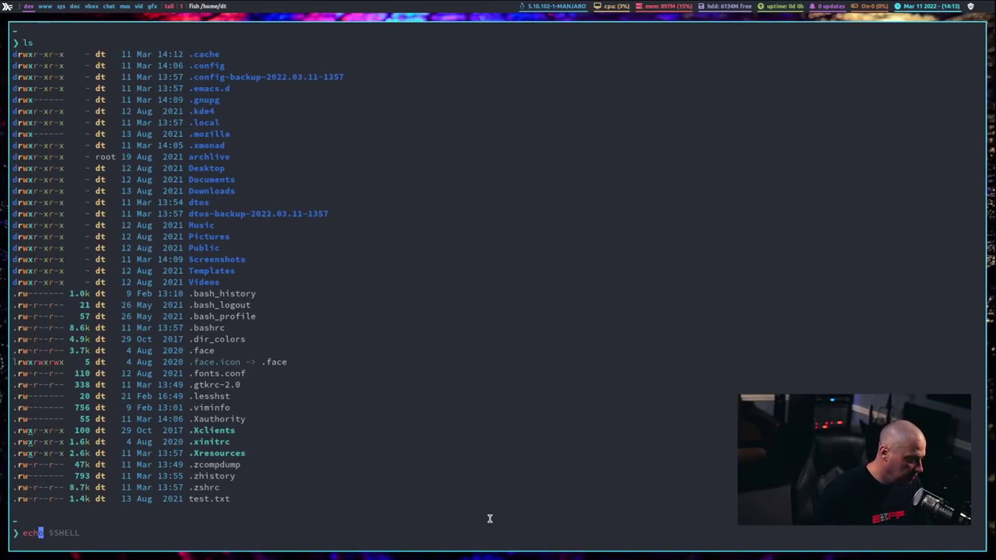
pyautogui.write('o $SHELL')
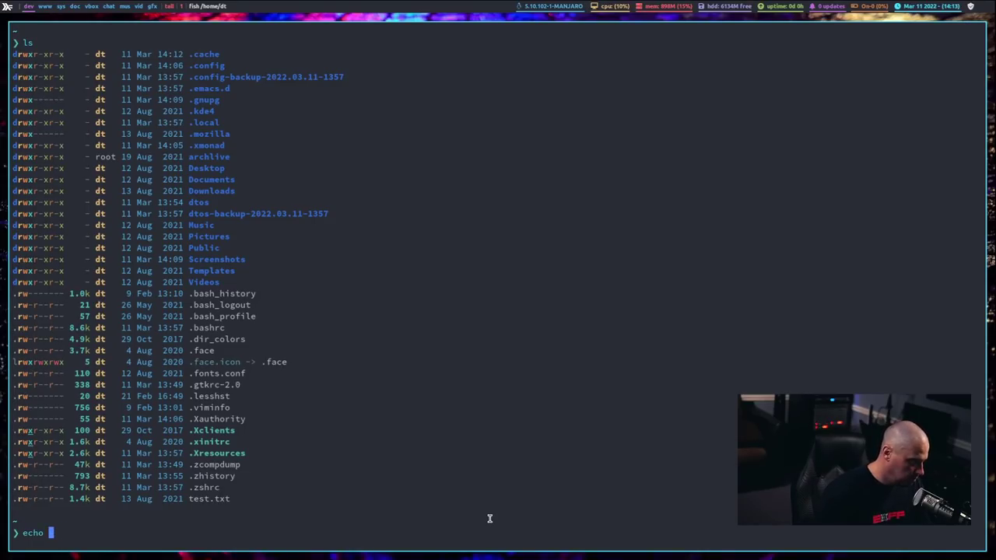
pyautogui.press('Return')
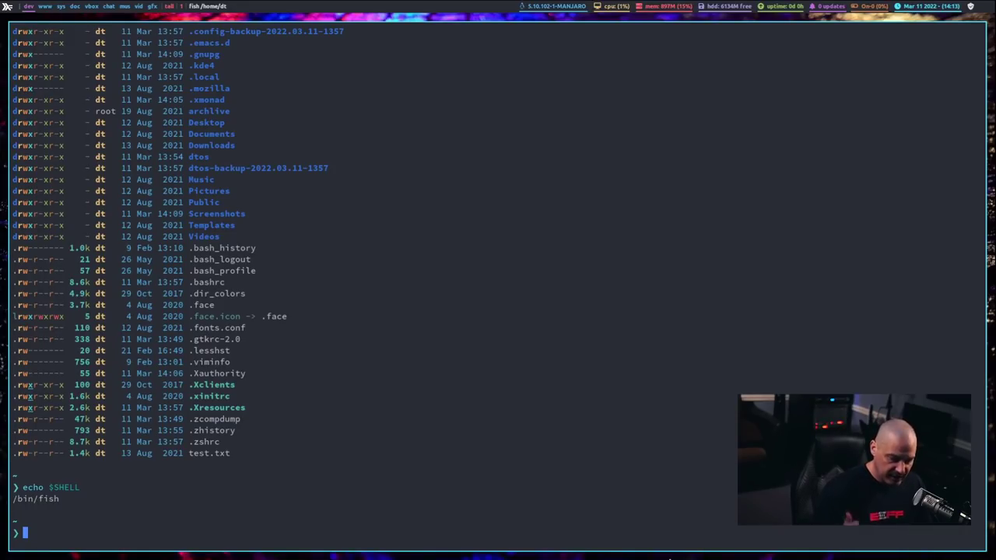
# Step: Start bash and then zsh, each printing its colour-art banner
pyautogui.write('bash')
pyautogui.press('Return')
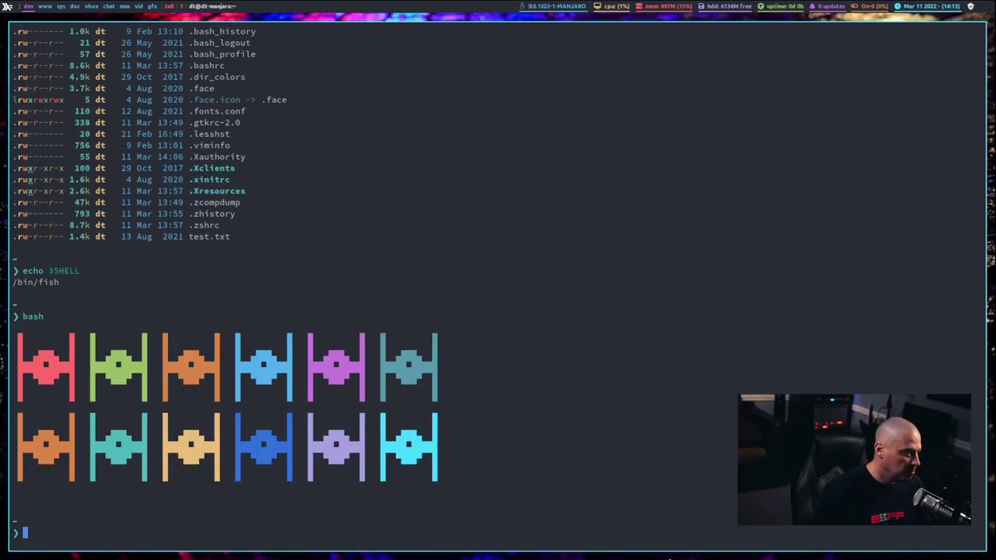
pyautogui.write('zsh')
pyautogui.press('Return')
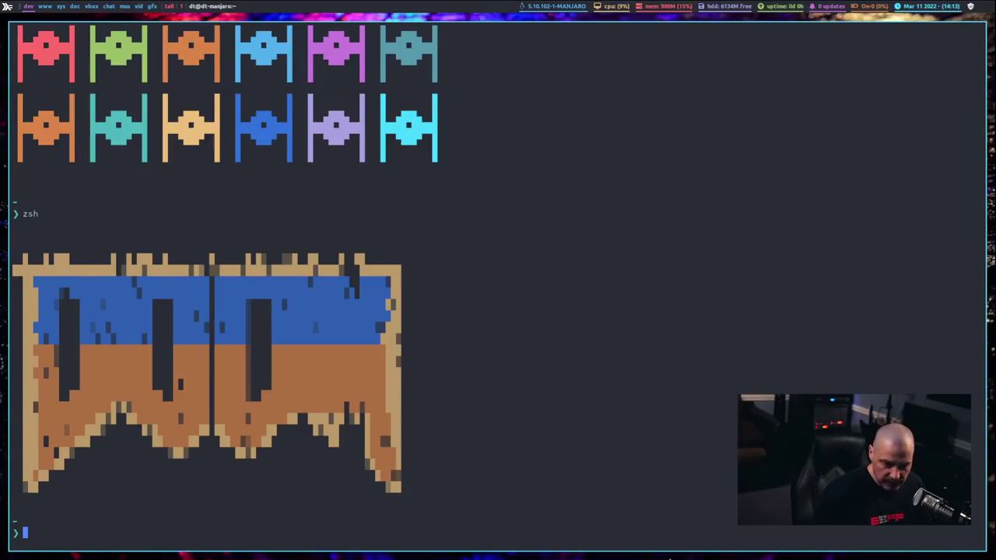
pyautogui.scroll(3, 523, 455)
pyautogui.scroll(-3, 431, 513)
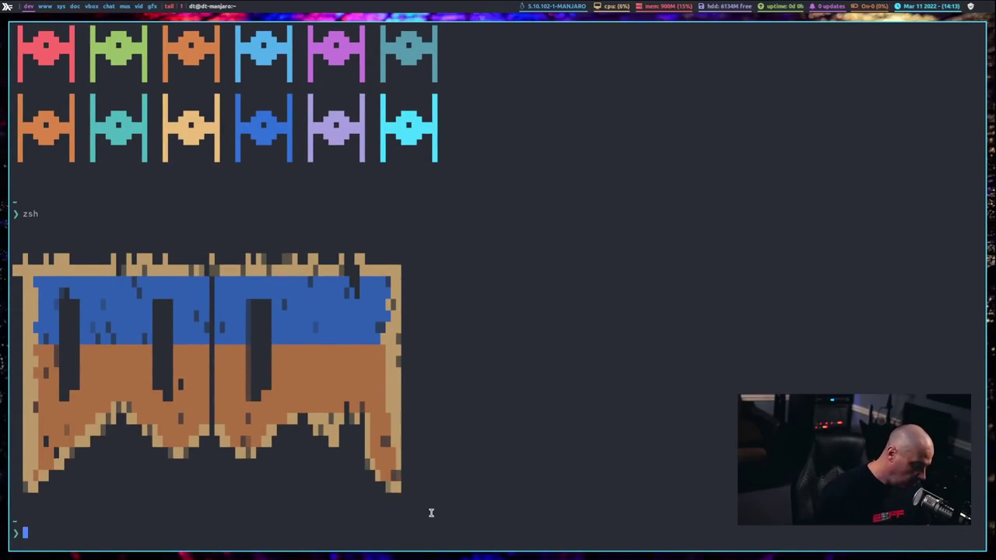
# Step: Close an empty Emacs client window and kill all Emacs processes with 'killall emacs'
pyautogui.press('super+e')
pyautogui.press('e')
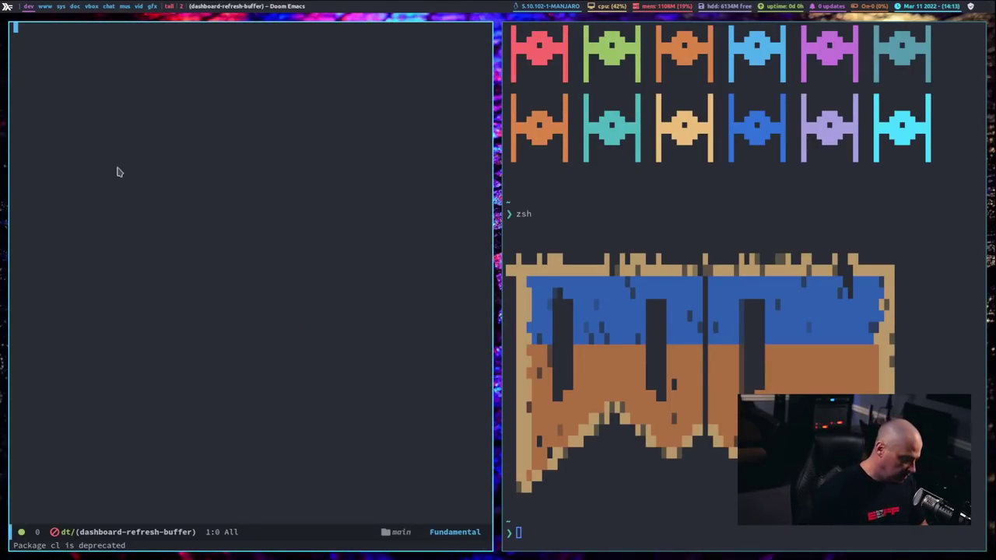
pyautogui.press('super+shift+c')
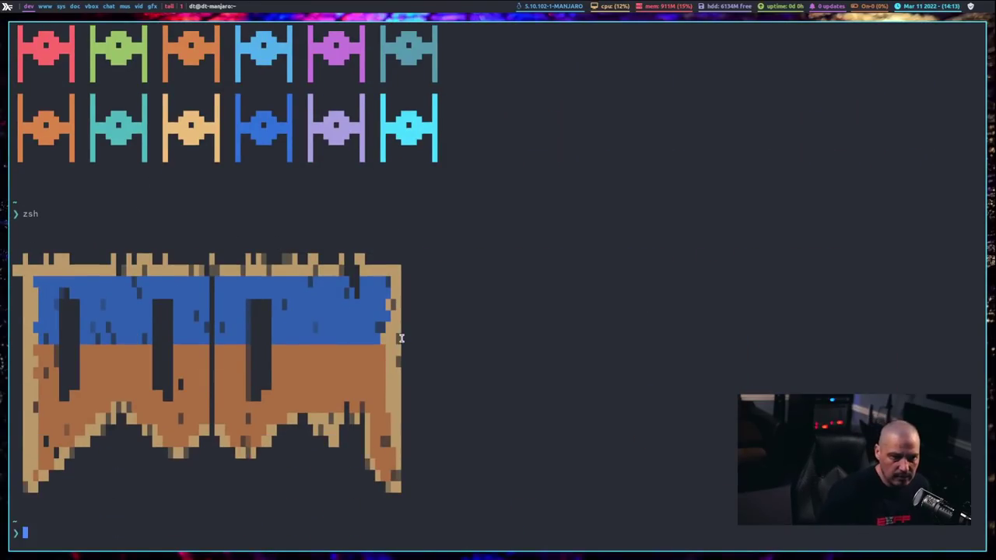
pyautogui.scroll(3, 401, 338)
pyautogui.scroll(-3, 402, 338)
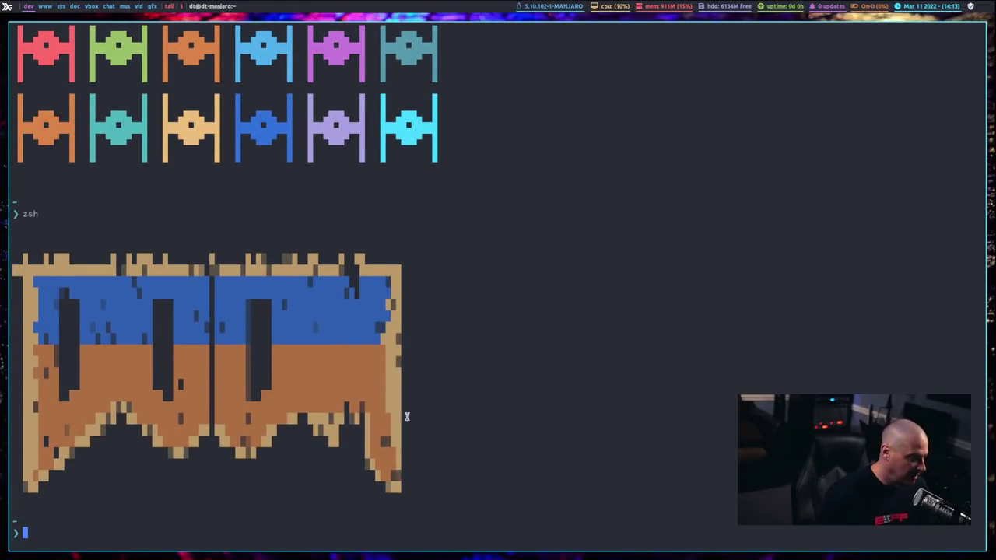
pyautogui.write('killall emacs')
pyautogui.press('Return')
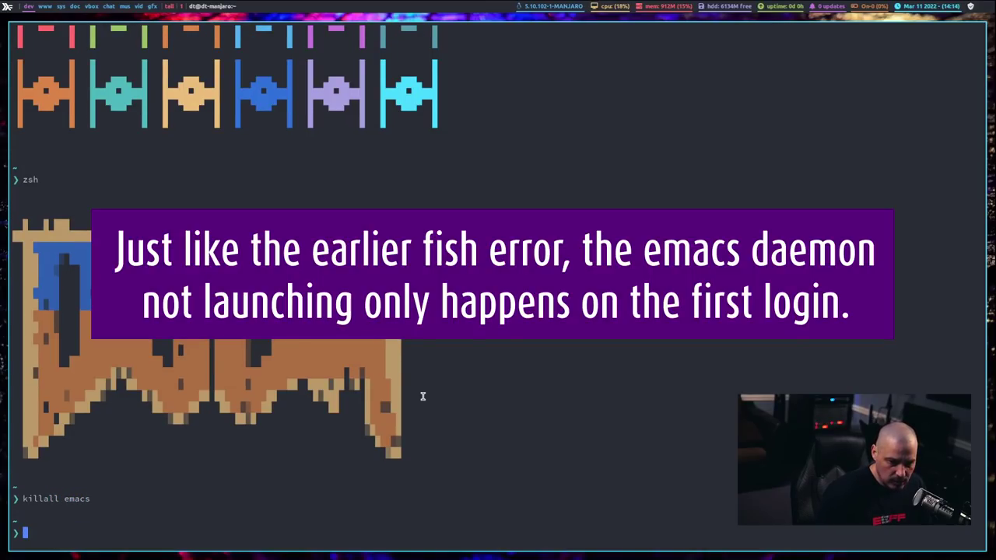
# Step: Start the daemon with '/usr/bin/emacs --daemon &' in larger text, then close the terminal
pyautogui.write('/usr/')
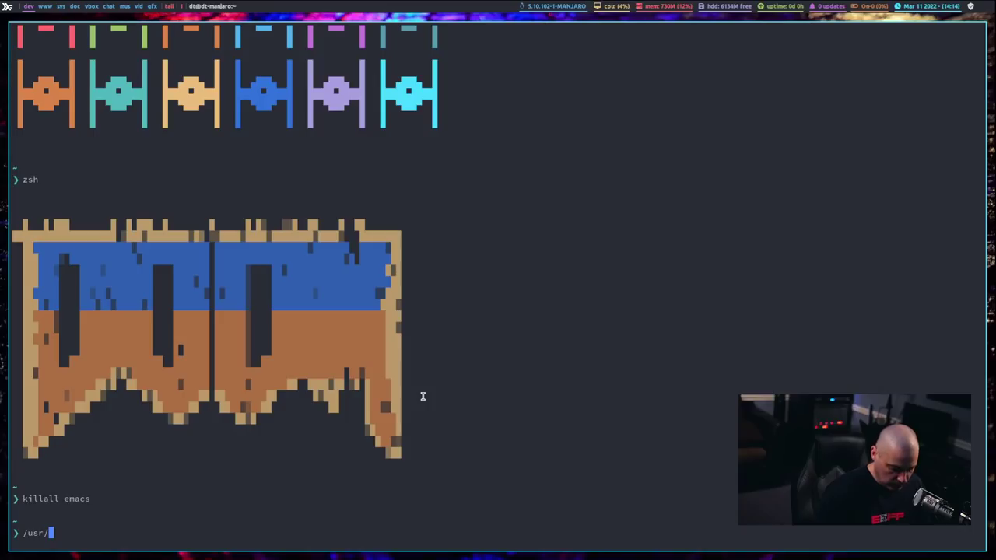
pyautogui.write('bin/emacs')
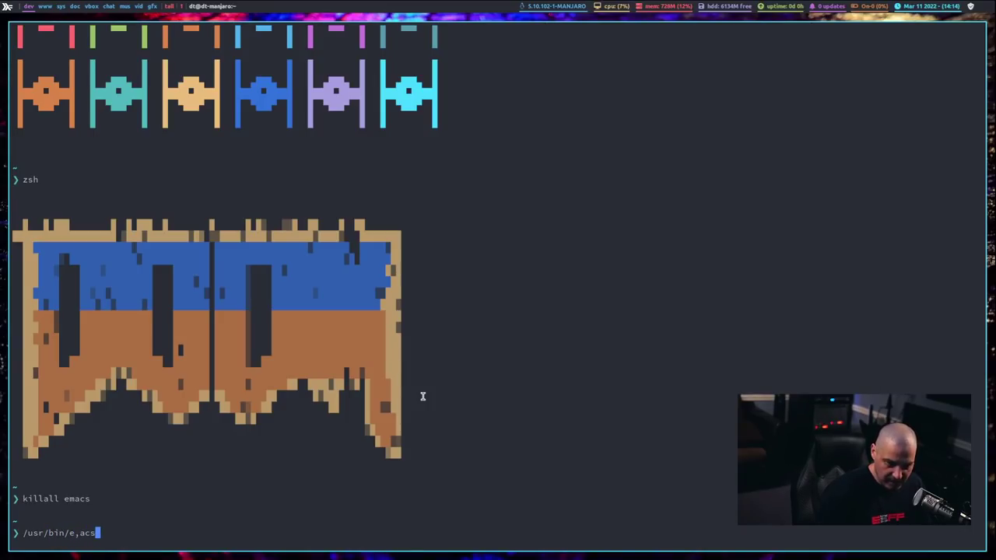
pyautogui.press('BackSpace')
pyautogui.press('BackSpace')
pyautogui.press('BackSpace')
pyautogui.press('BackSpace')
pyautogui.write('macs')
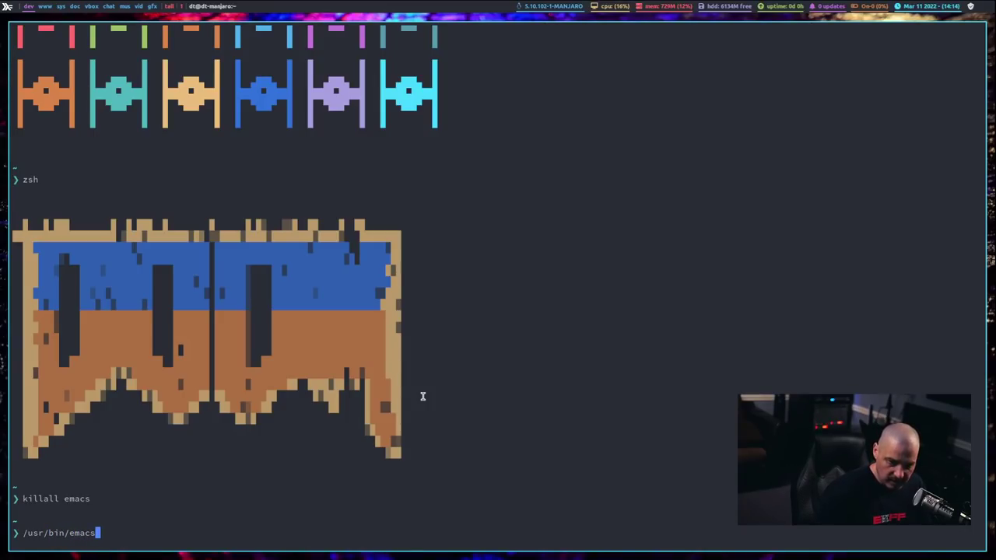
pyautogui.hotkey('ctrl', '=')
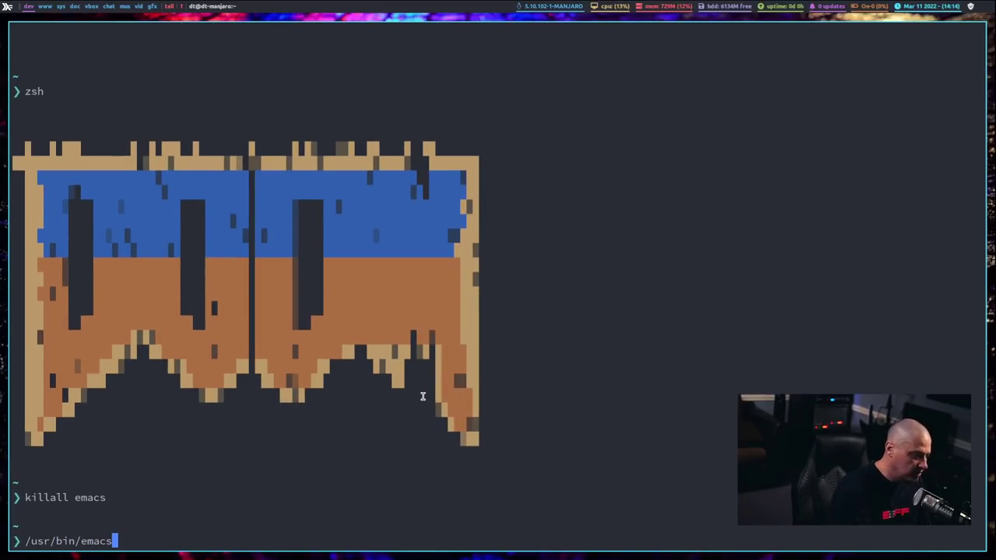
pyautogui.hotkey('ctrl', '=')
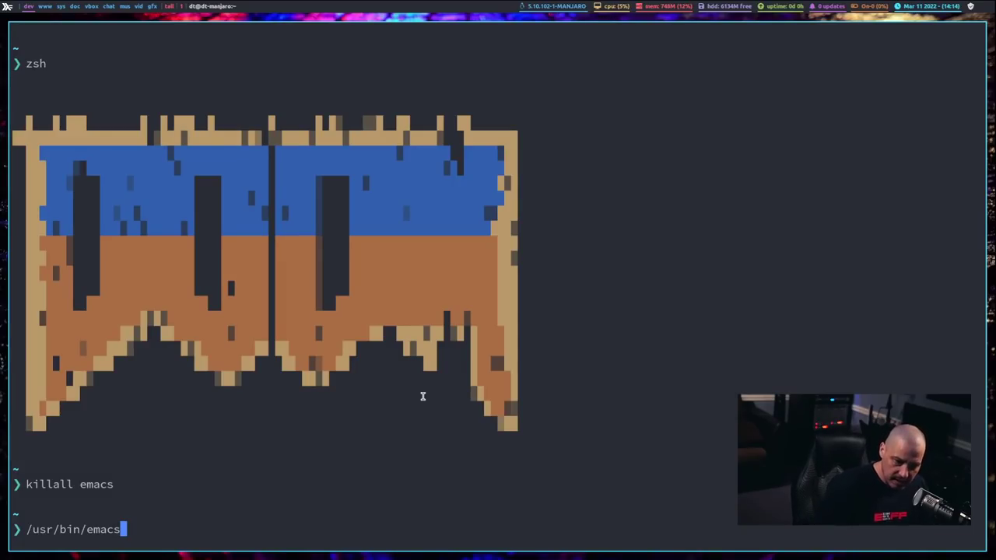
pyautogui.write('--d')
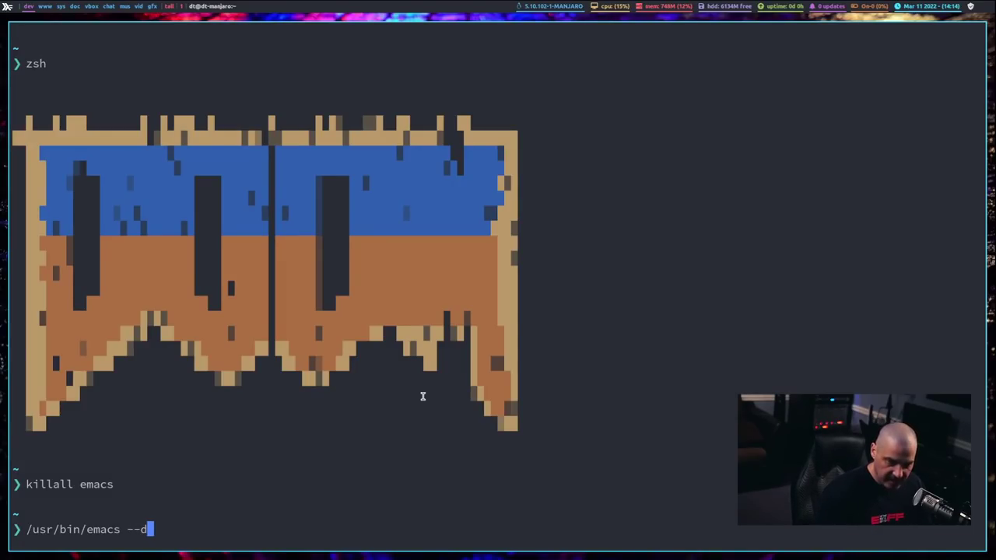
pyautogui.write('aemon ')
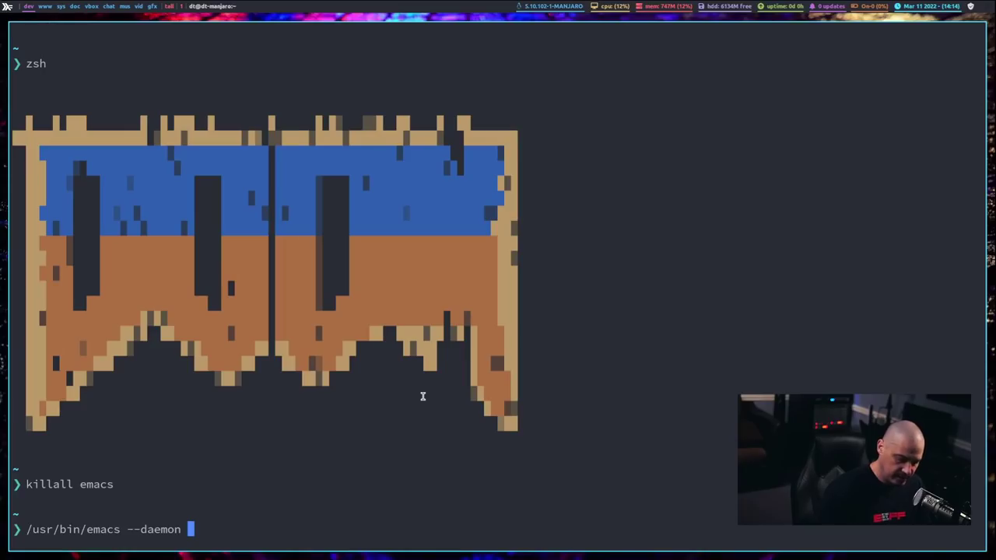
pyautogui.write('&')
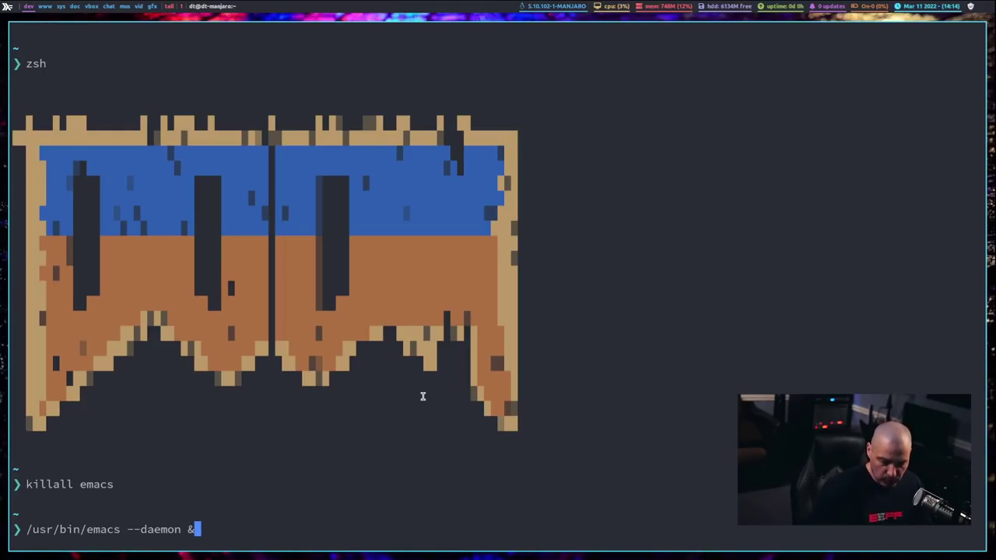
pyautogui.press('Return')
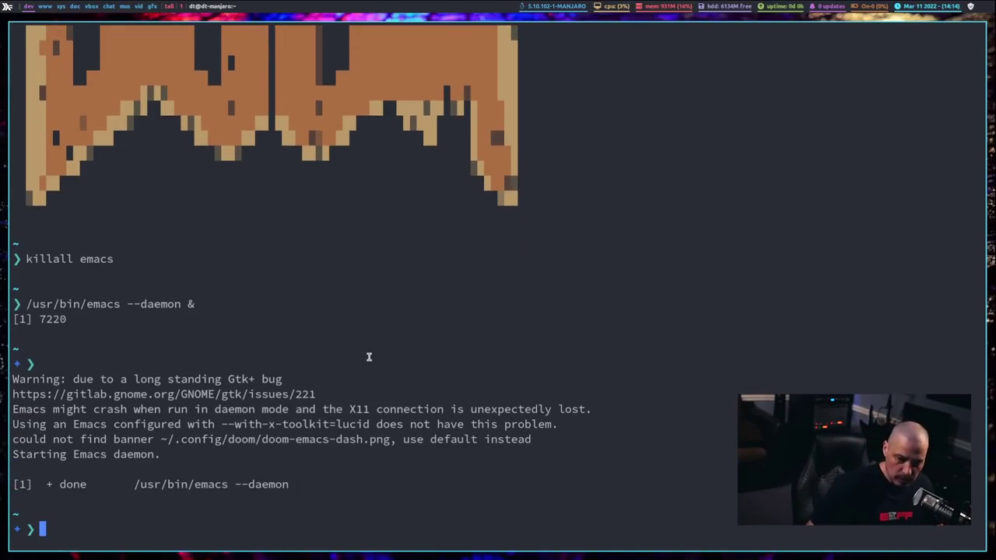
pyautogui.press('super+shift+c')
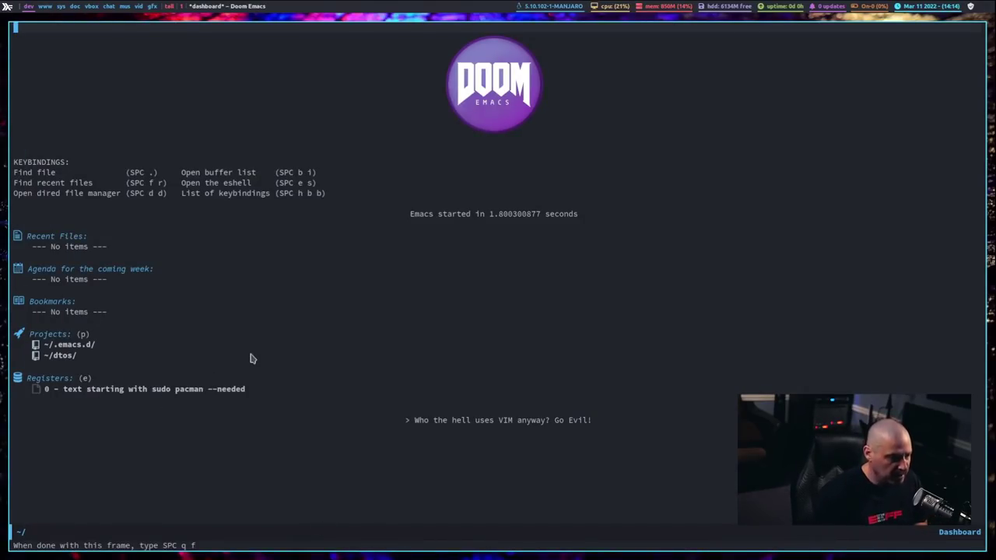
pyautogui.hotkey('alt', 'x')
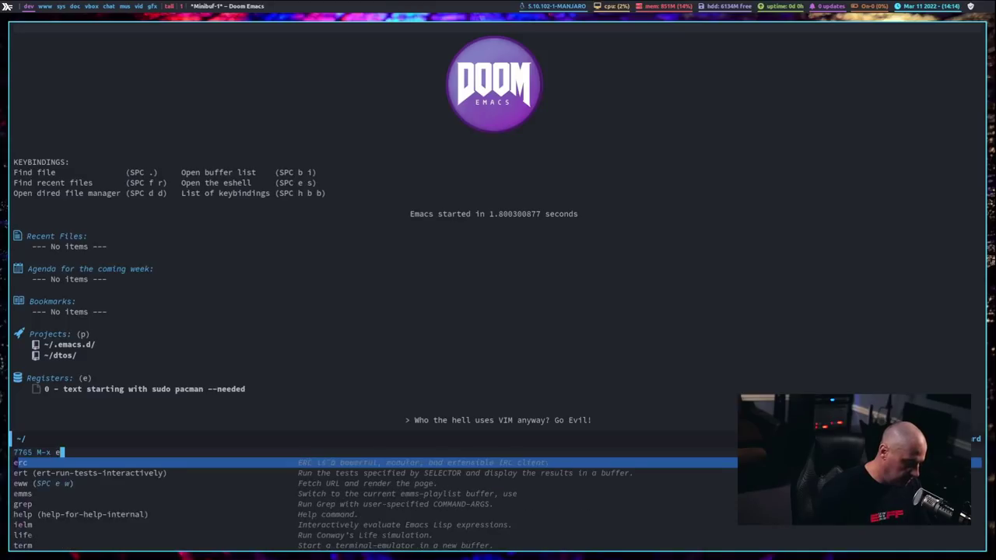
pyautogui.write('eshell')
pyautogui.press('Return')
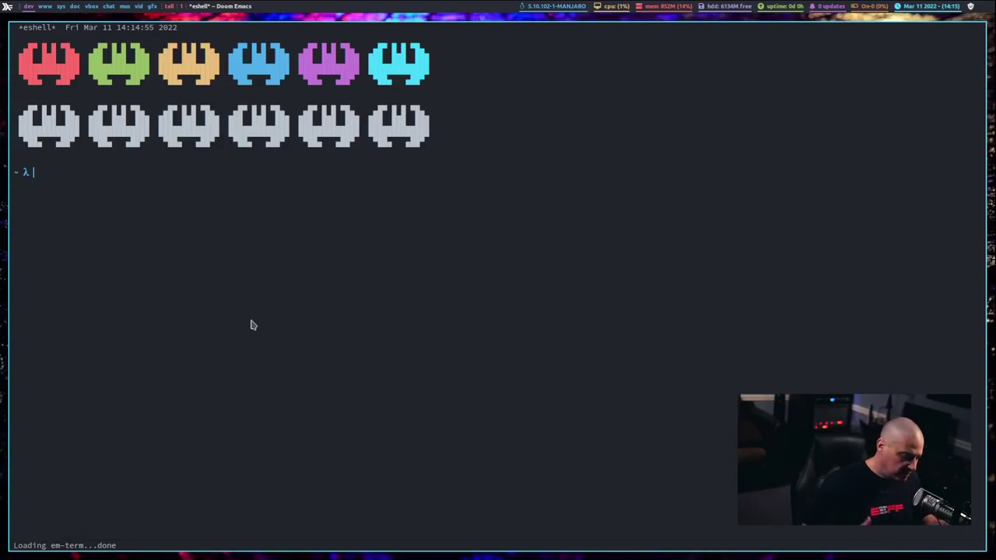
pyautogui.press('super+shift+c')
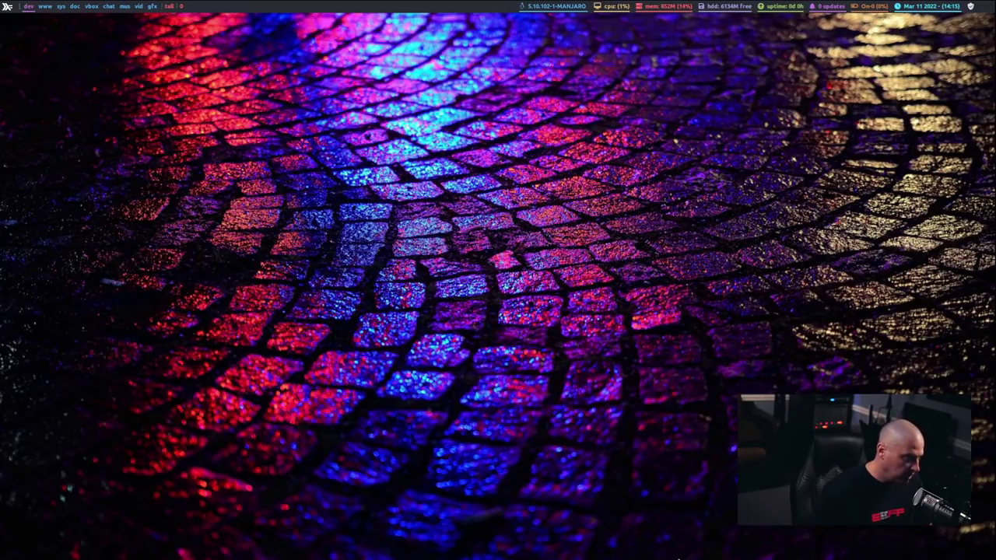
# Step: Apply the GruvboxDark colour scheme from the Super+P C colour-scheme dmenu
pyautogui.press('super+p')
pyautogui.press('c')
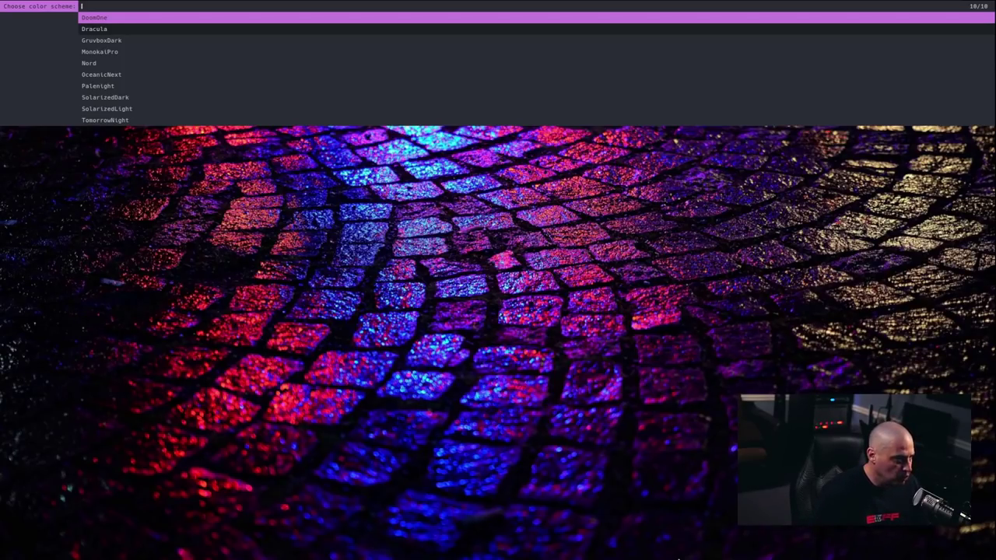
pyautogui.press('Down')
pyautogui.press('Down')
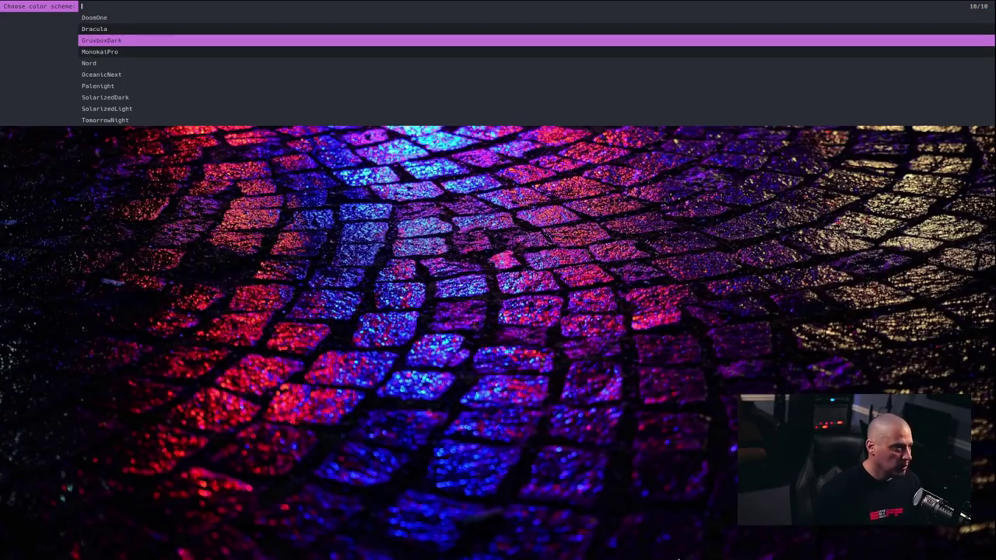
pyautogui.press('Return')
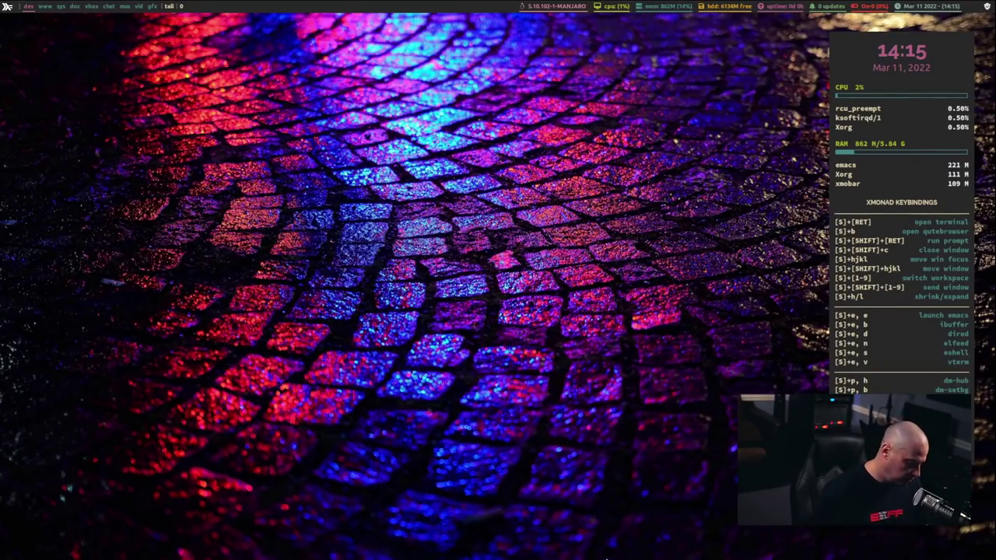
# Step: Open a new Doom Emacs window and load the doom-gruvbox theme via SPC h t
pyautogui.press('super+e')
pyautogui.press('e')
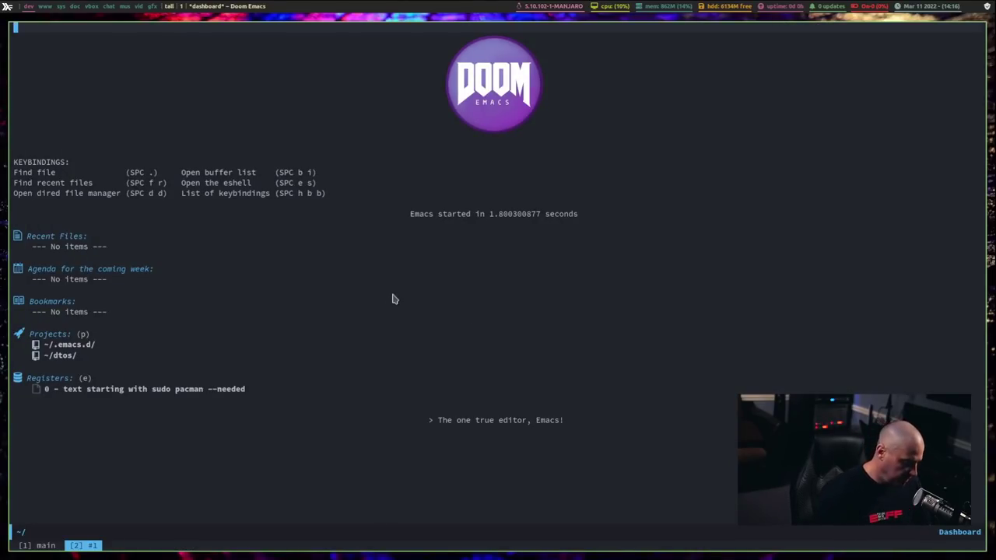
pyautogui.press('space')
pyautogui.press('h')
pyautogui.press('t')
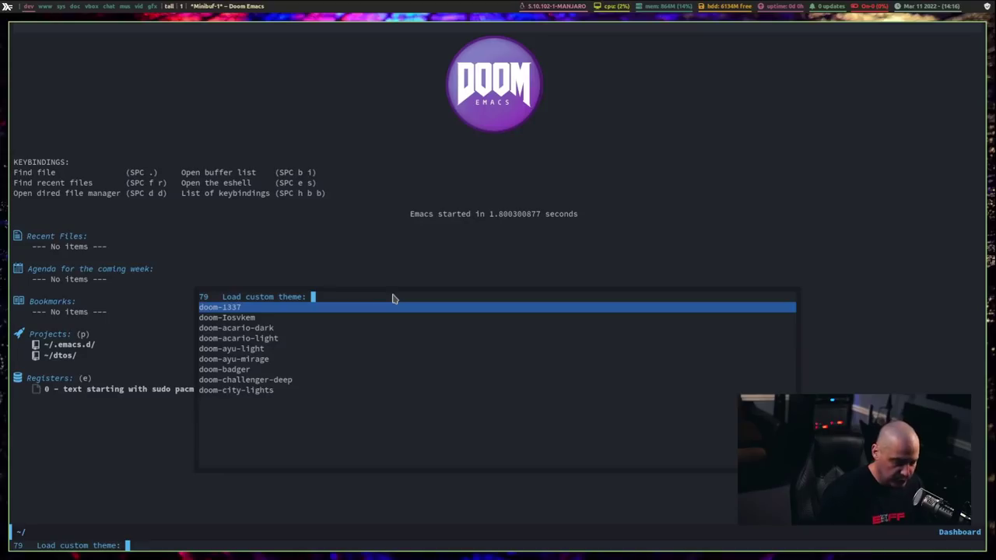
pyautogui.write('gur')
pyautogui.press('BackSpace')
pyautogui.press('BackSpace')
pyautogui.write('ruv')
pyautogui.press('Down')
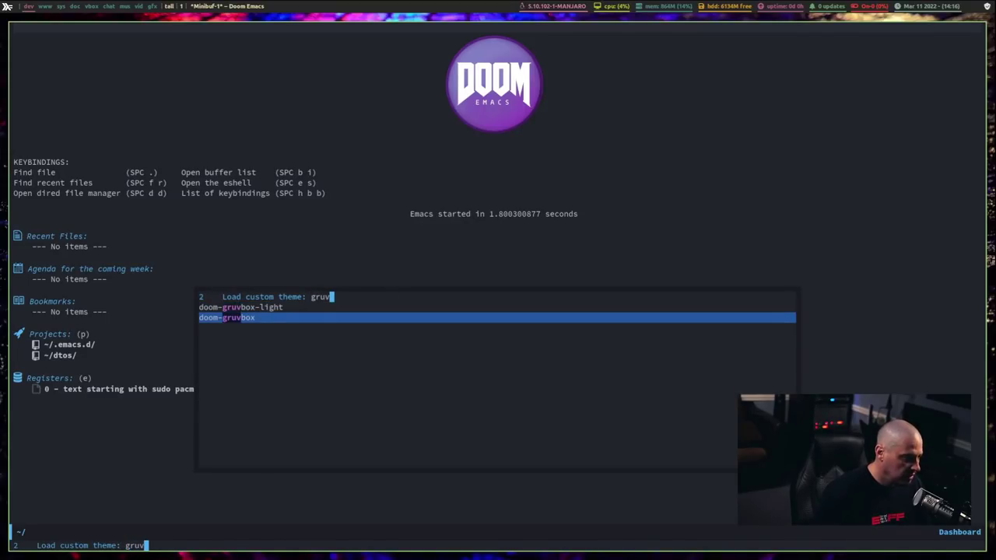
pyautogui.press('Return')
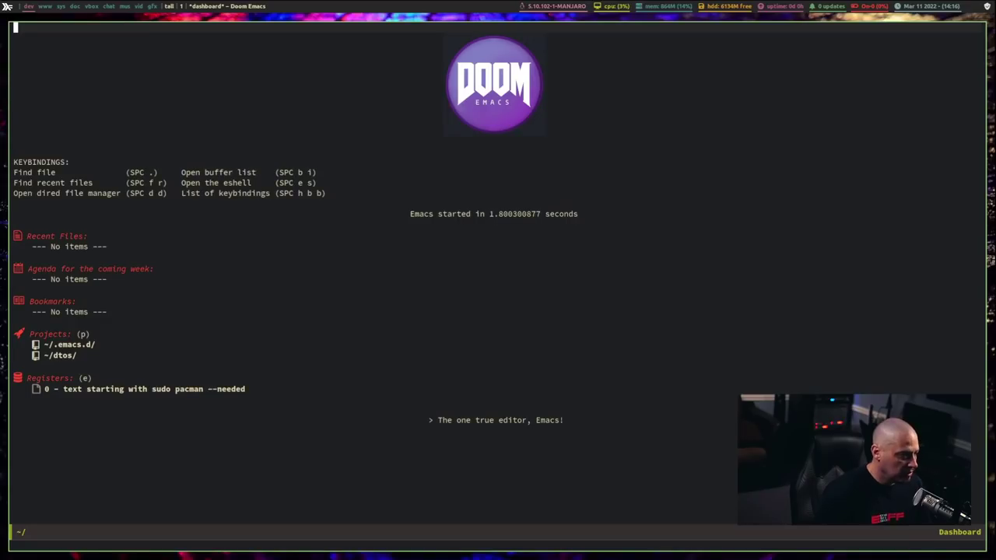
# Step: Shrink the virtual machine display into a window, then return it to full screen
pyautogui.moveTo(626, 310); pyautogui.dragTo(638, 470)
pyautogui.moveTo(322, 13)
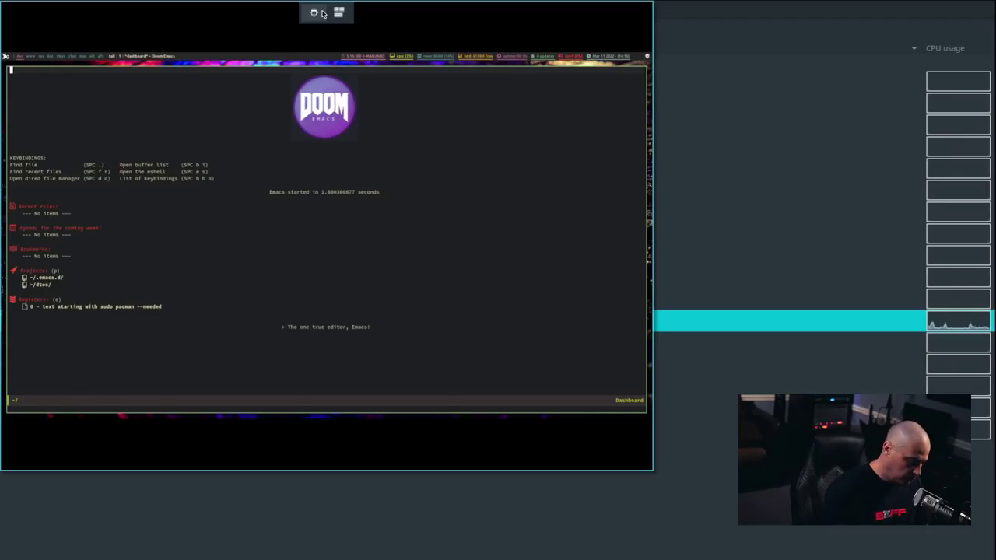
pyautogui.click(322, 13)
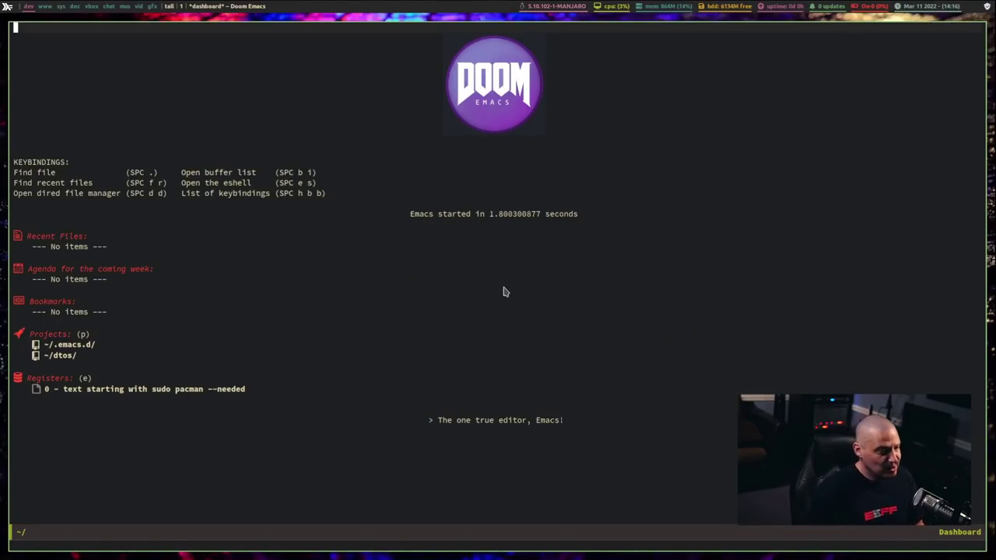
# Step: Close Emacs, run ls in a new terminal, then close the terminal
pyautogui.press('super+shift+c')
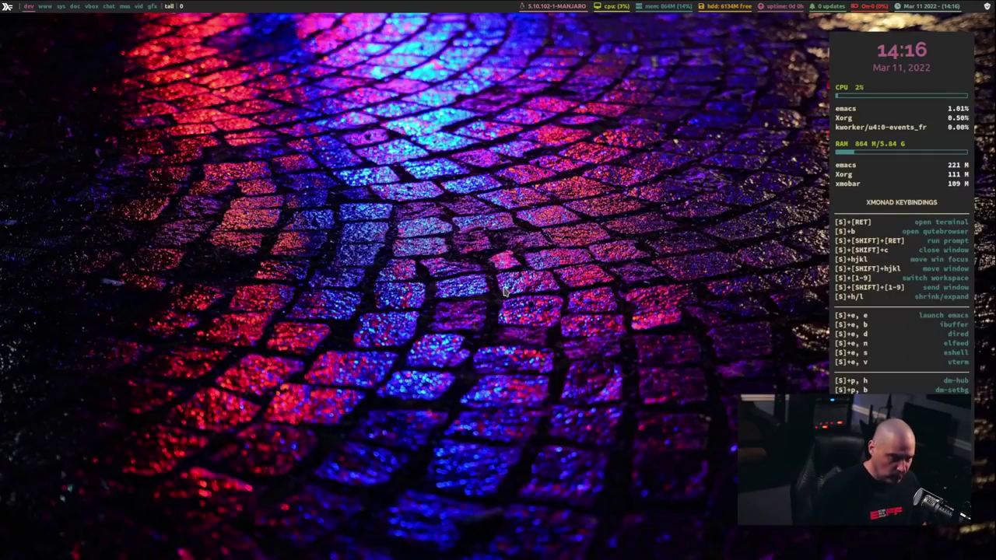
pyautogui.press('super+Return')
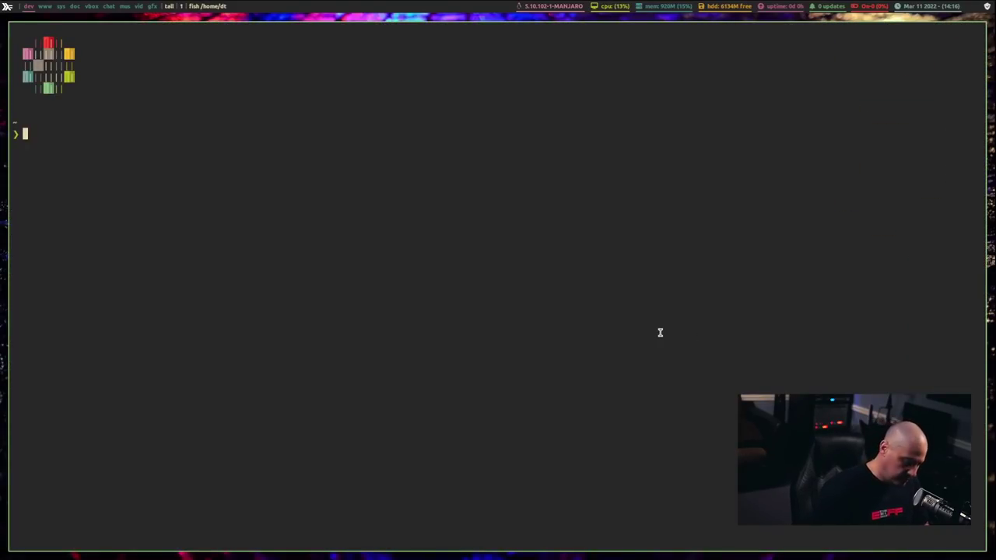
pyautogui.write('ls')
pyautogui.press('Return')
pyautogui.press('super+shift+c')
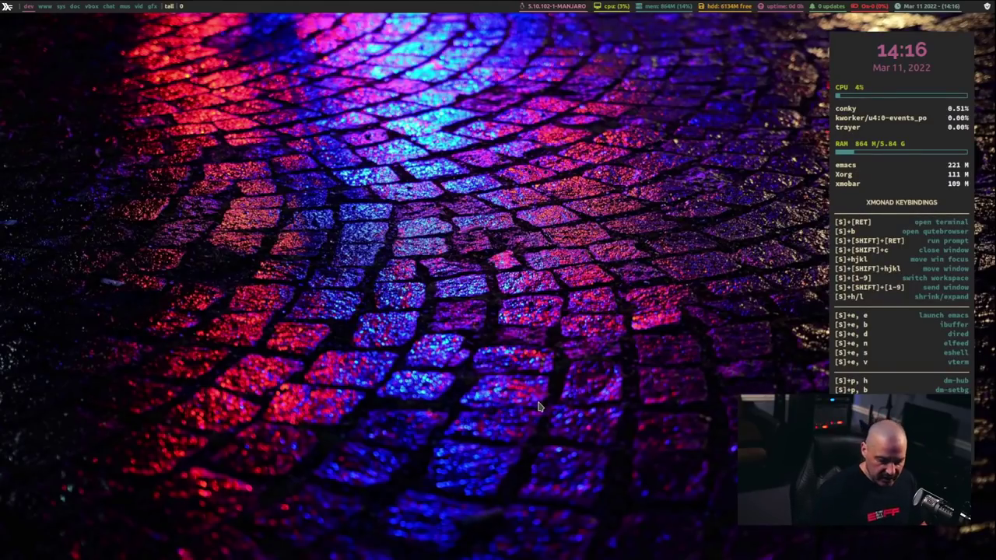
# Step: Apply the SolarizedDark colour scheme from the colour-scheme dmenu
pyautogui.press('super+p')
pyautogui.press('c')
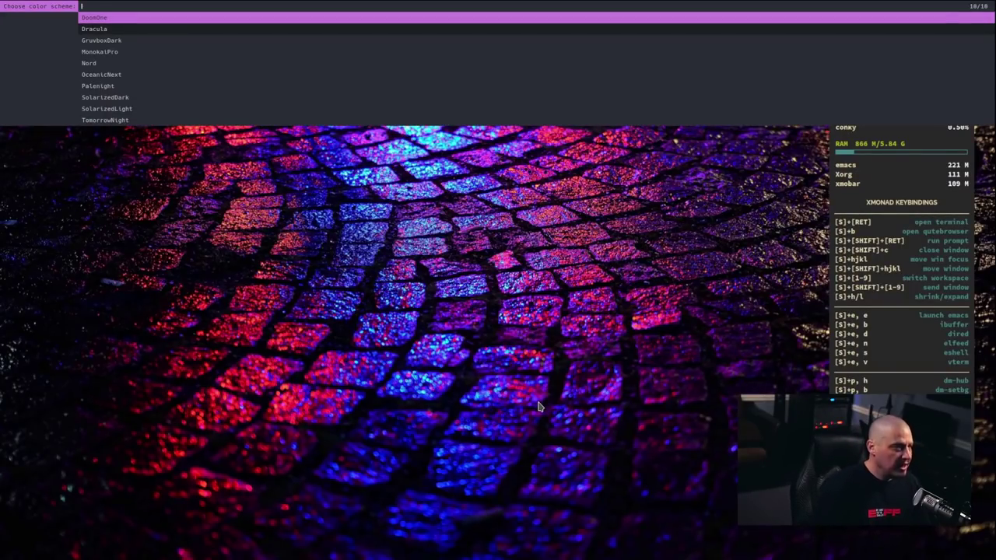
pyautogui.press('Down')
pyautogui.press('Down')
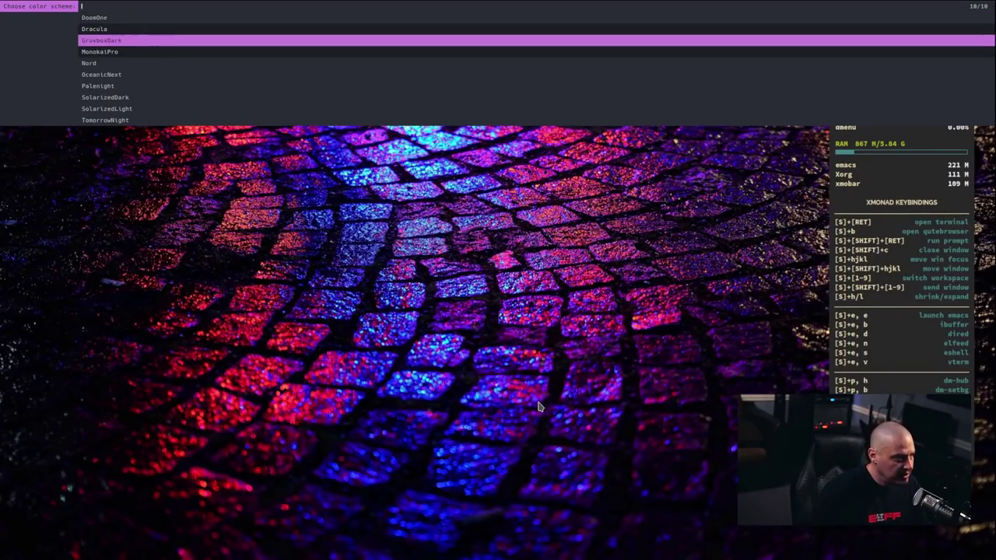
pyautogui.press('Down')
pyautogui.press('Down')
pyautogui.press('Down')
pyautogui.press('Down')
pyautogui.press('Down')
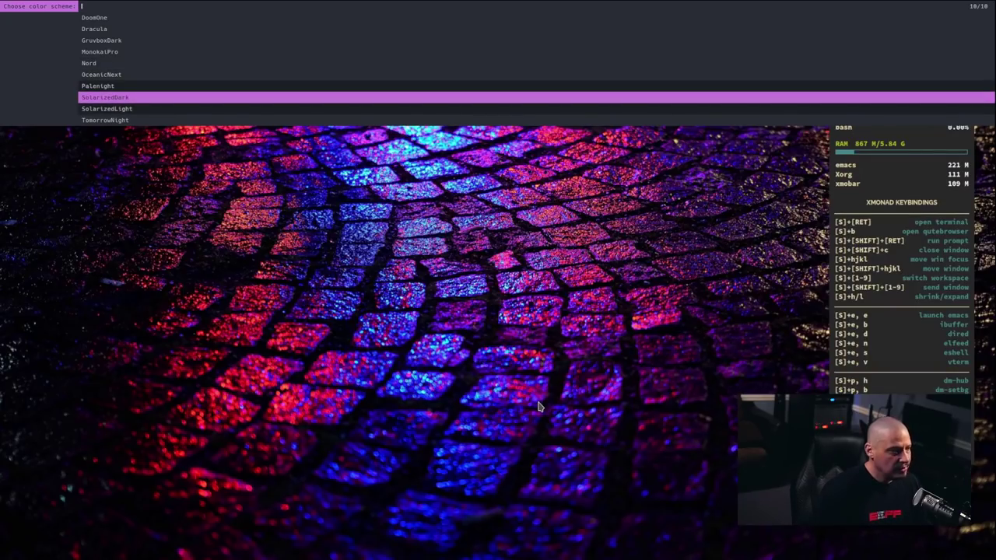
pyautogui.press('Return')
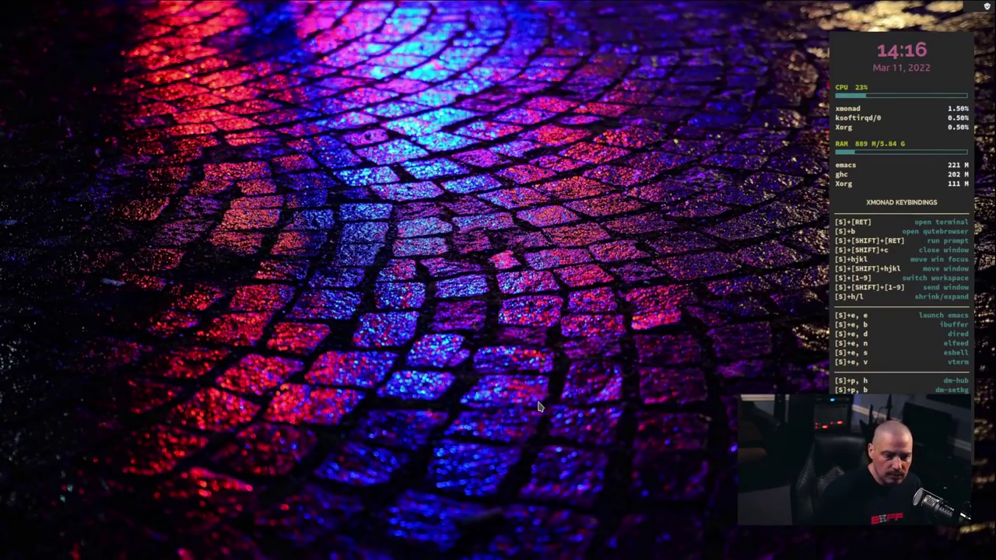